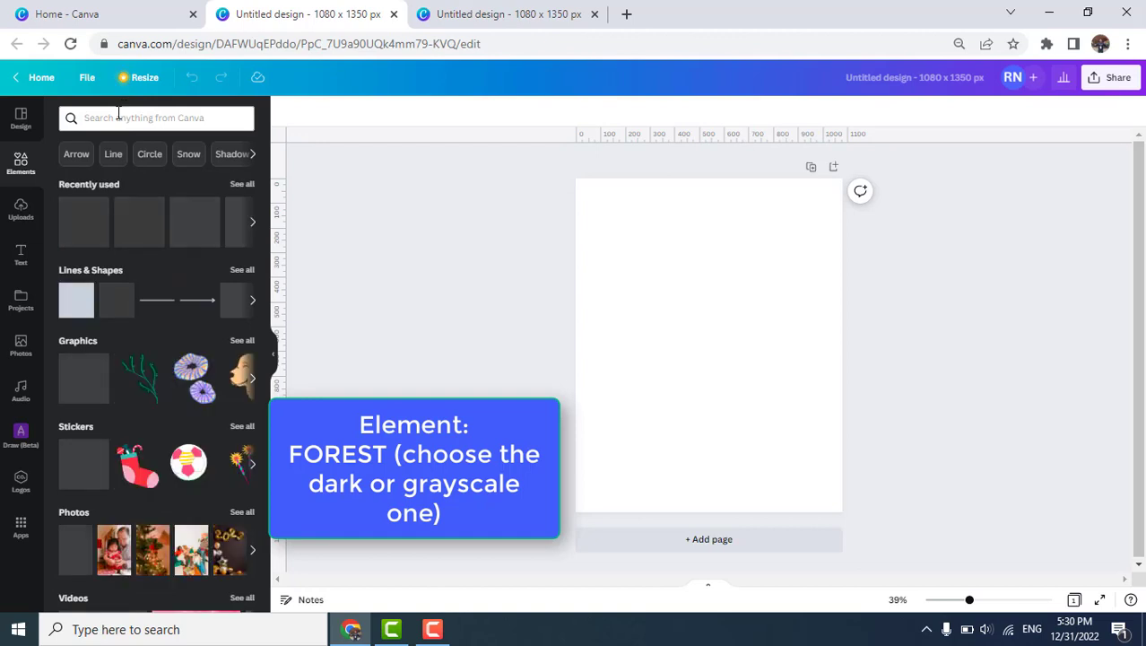
Search the elements for "forest" and add the dark, misty grayscale forest photo to the page
left_click(118, 115)
type("forest")
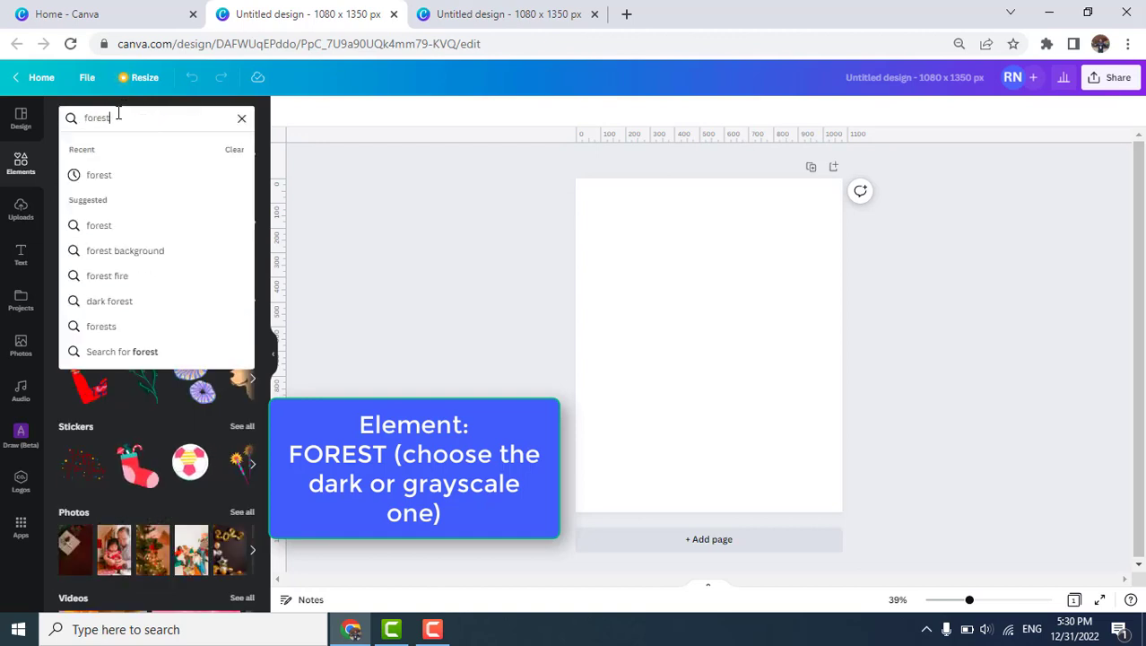
key("Return")
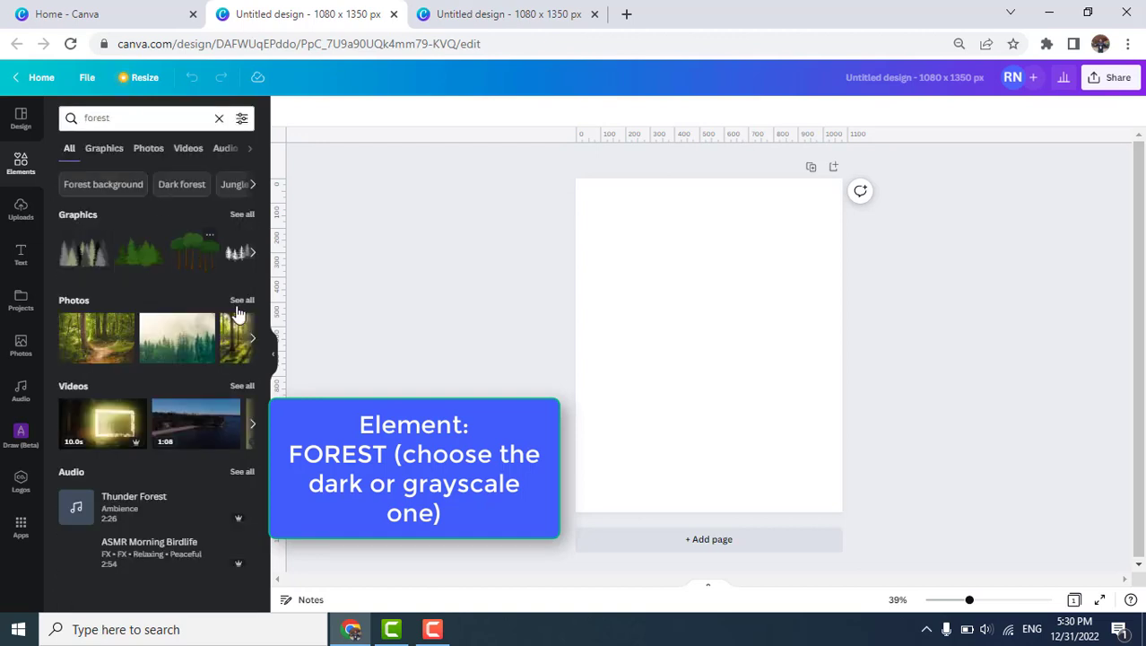
left_click(239, 300)
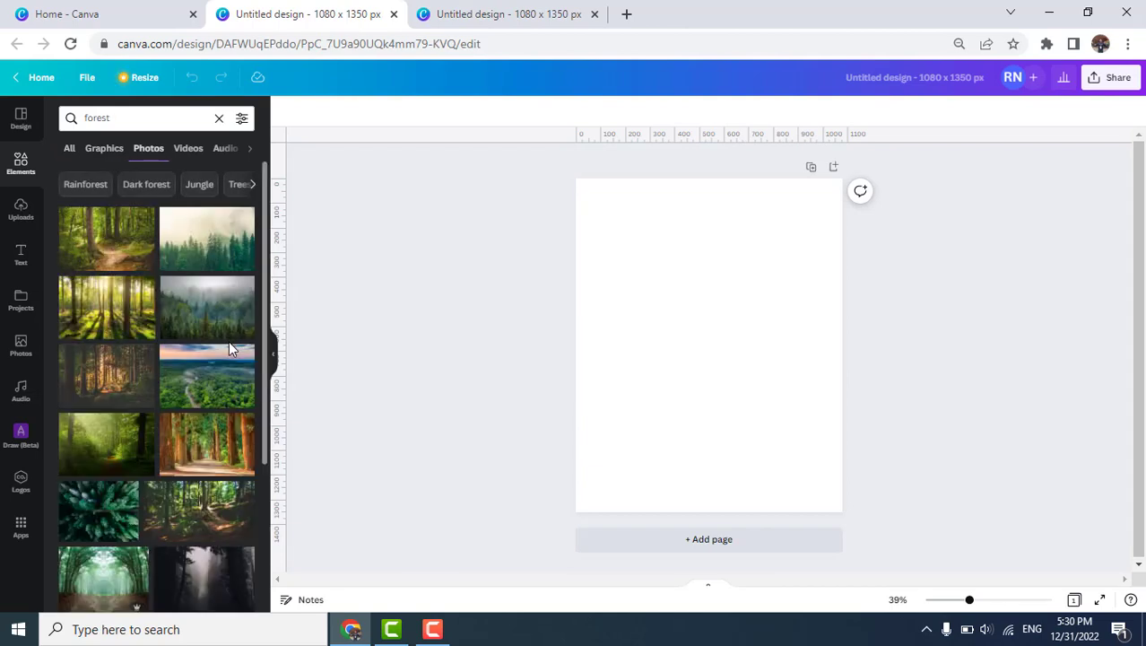
scroll(229, 345, "down", 3)
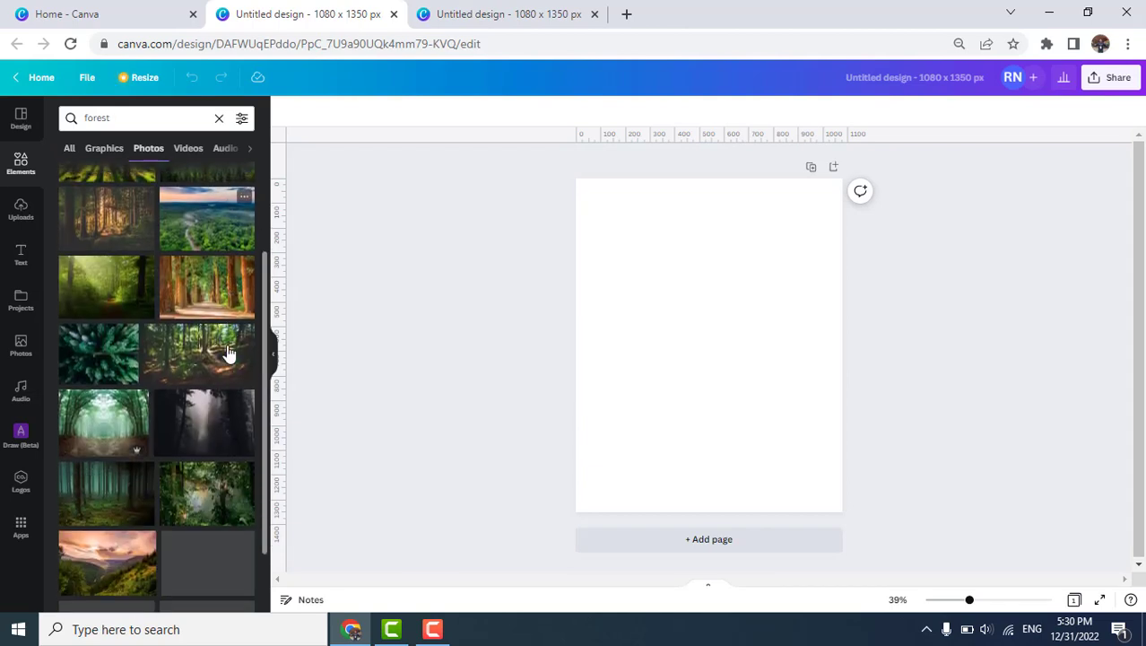
left_click(212, 429)
Stretch the forest photo to cover the whole page and reposition it so the misty gap sits right of centre
left_click_drag(708, 418, 709, 512)
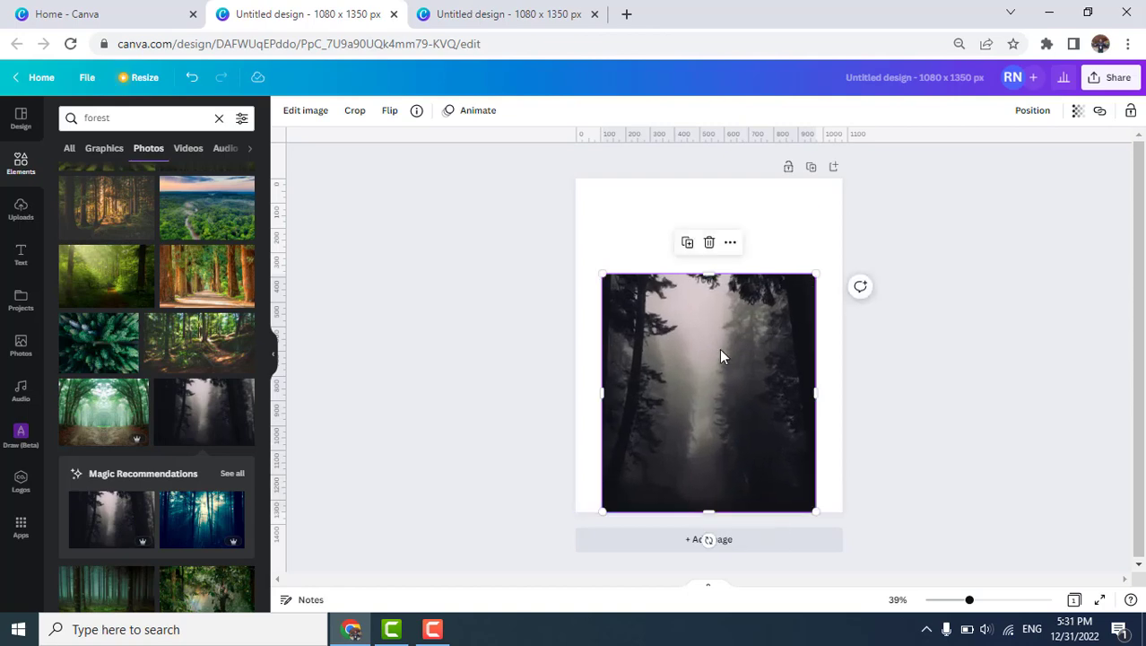
left_click_drag(709, 274, 726, 178)
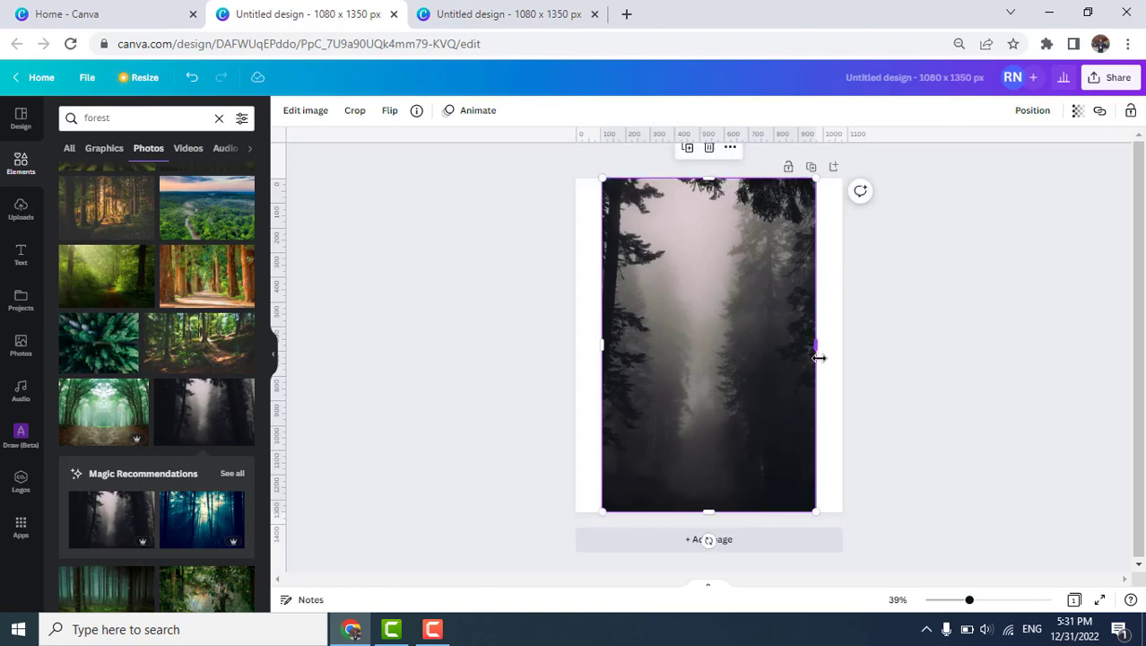
left_click_drag(815, 346, 848, 347)
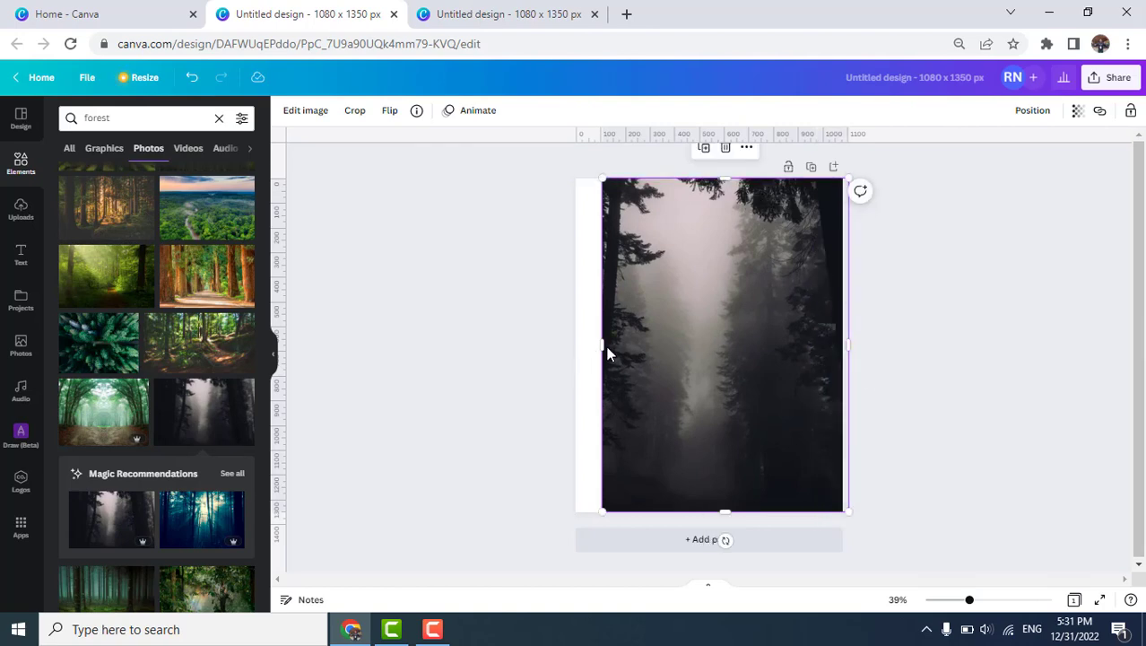
left_click_drag(580, 349, 503, 348)
left_click_drag(734, 377, 802, 379)
left_click(931, 399)
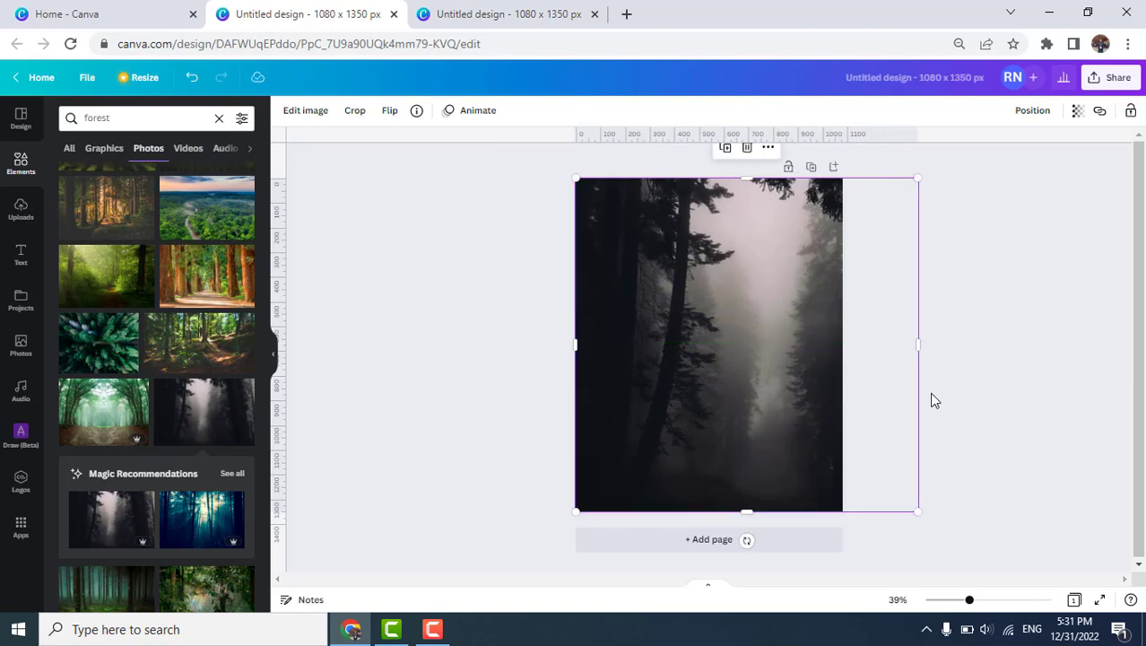
left_click(1004, 404)
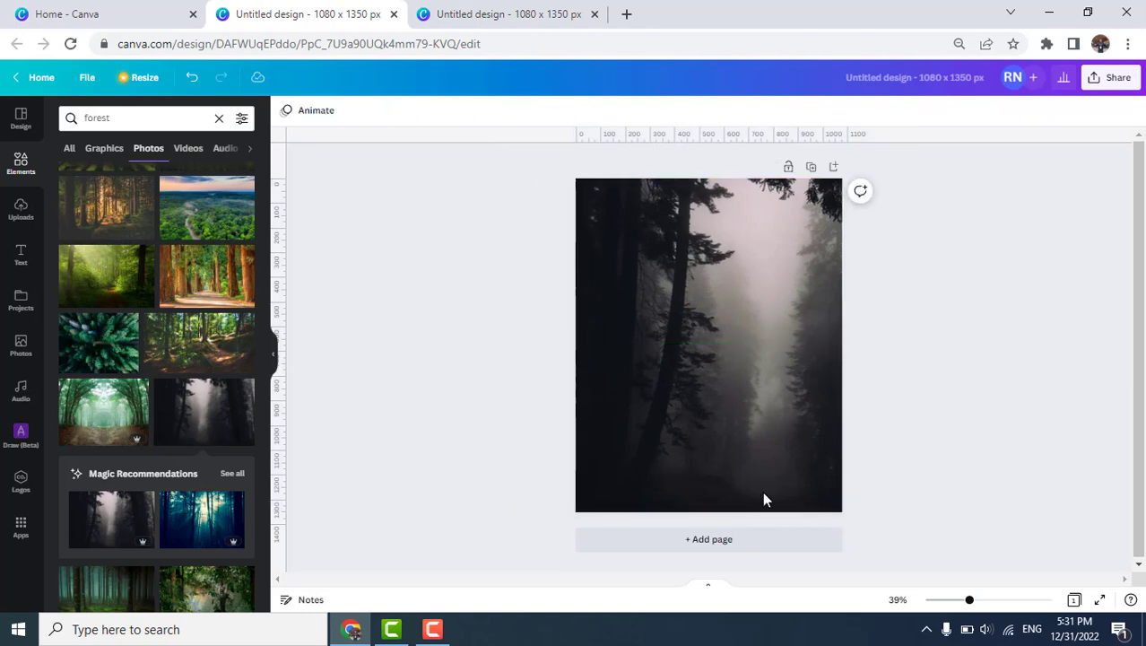
Search photos for "lion", add the full-body standing lion cutout and shrink it near the lower middle of the page
left_click(219, 118)
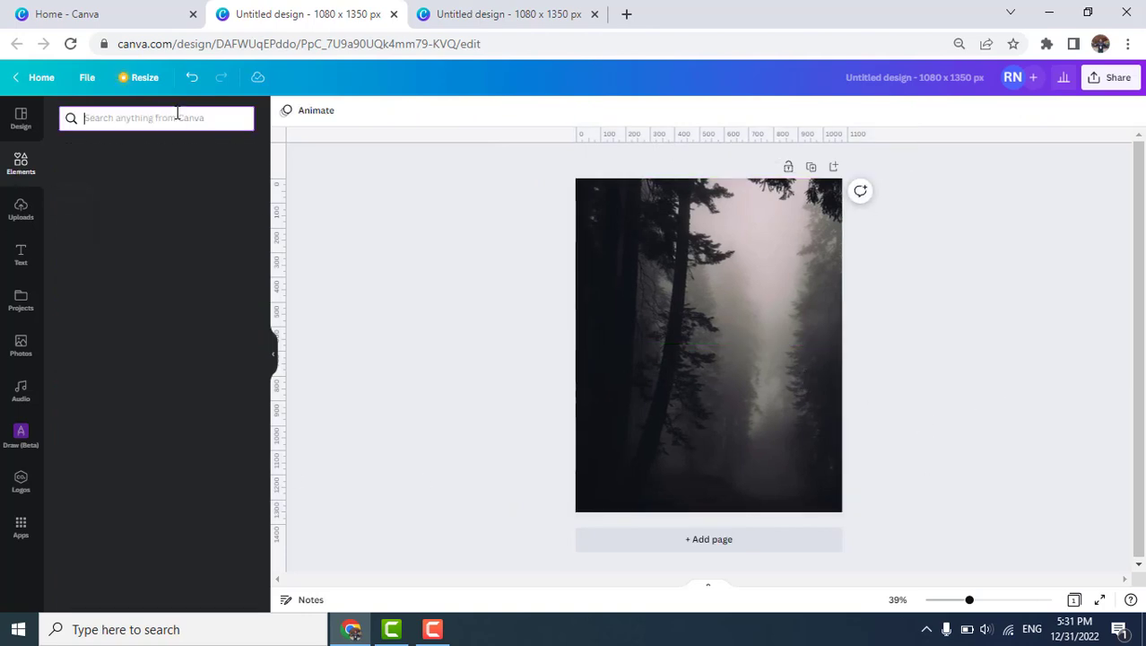
type("lion")
key("Return")
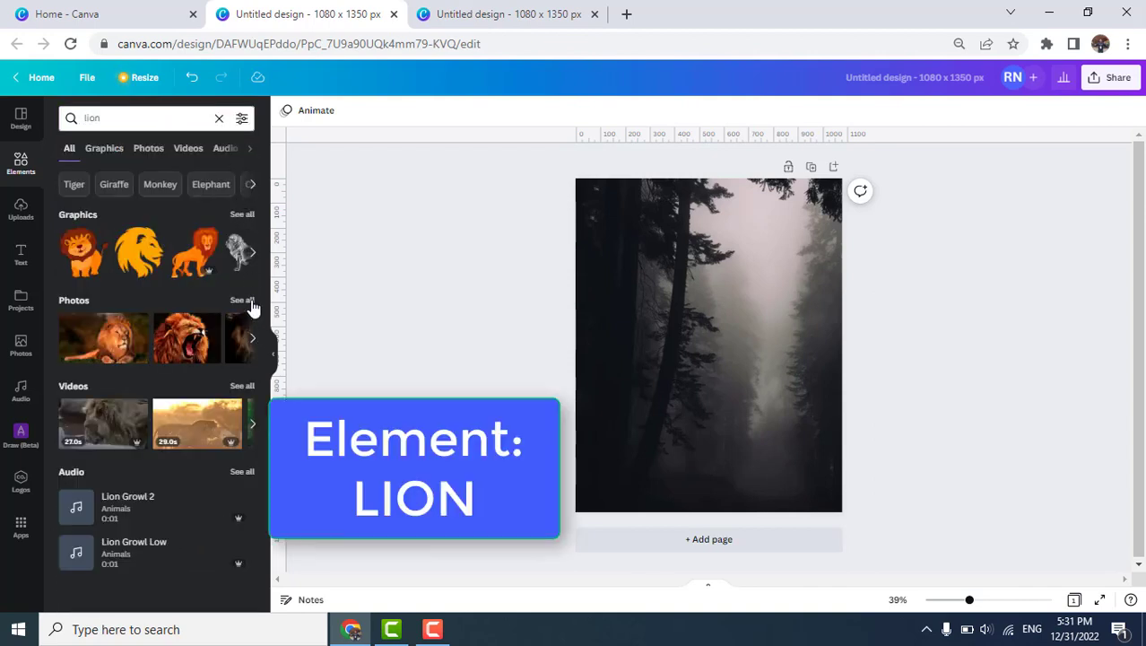
left_click(251, 303)
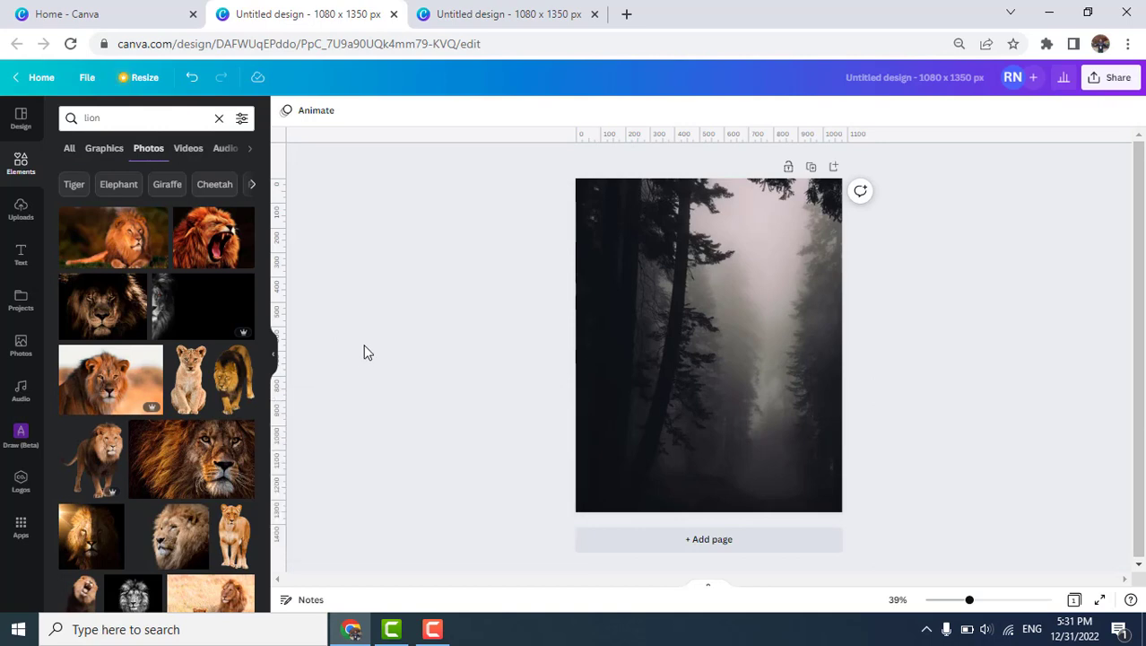
left_click(102, 475)
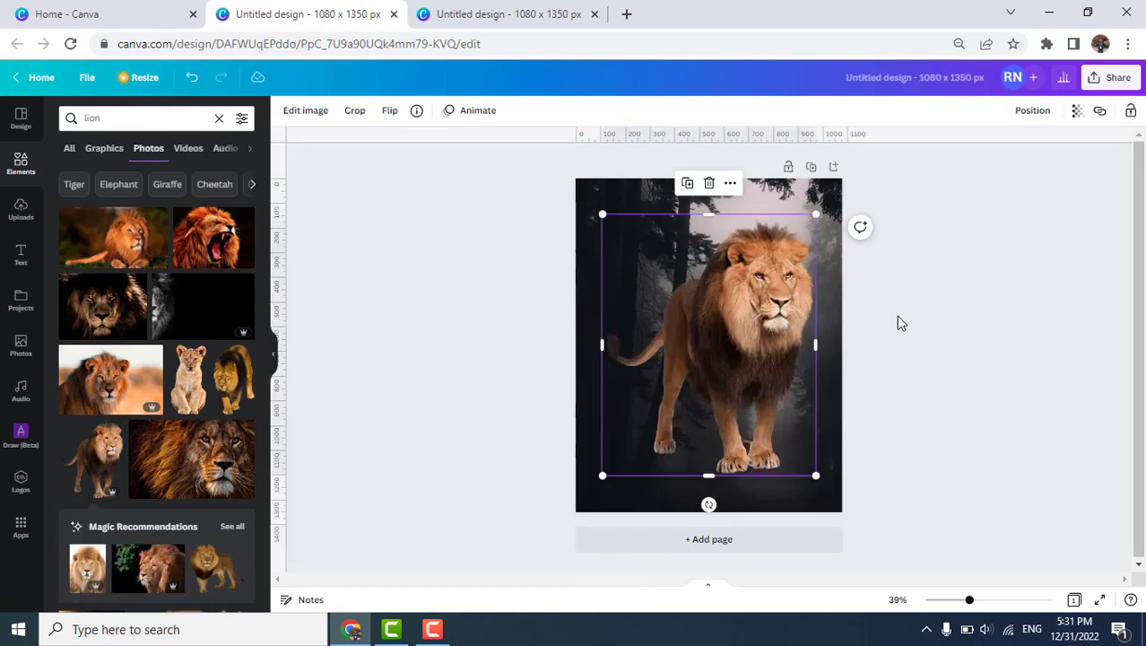
left_click_drag(815, 214, 724, 324)
left_click_drag(688, 388, 722, 382)
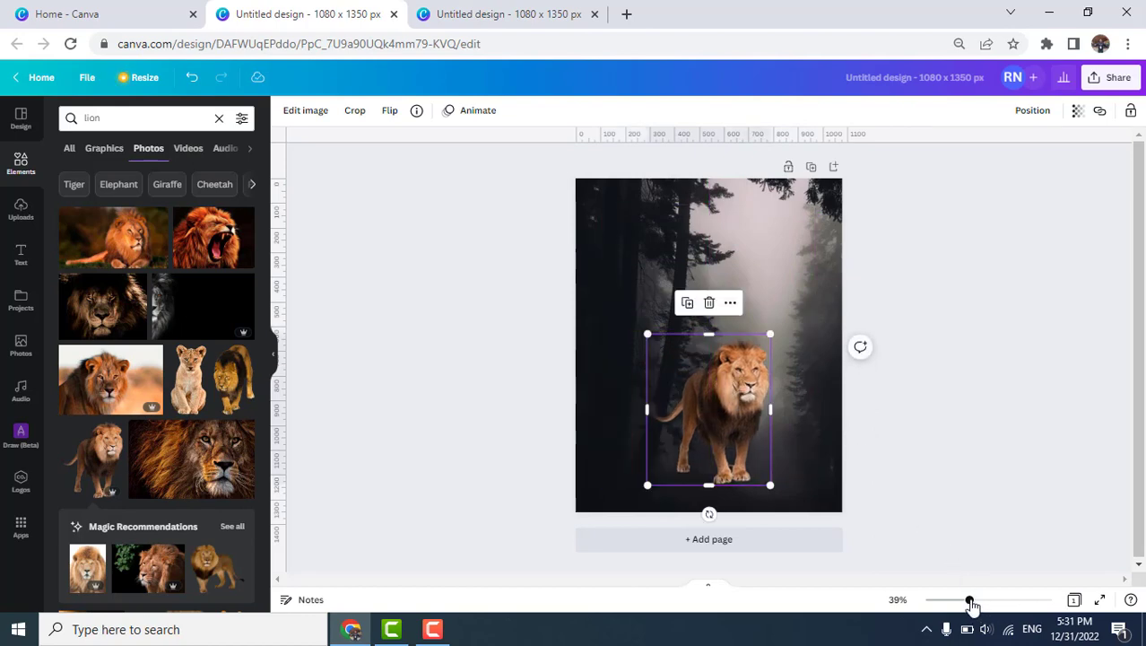
Duplicate the lion and shift the copy slightly to the left of the original
left_click_drag(970, 601, 983, 599)
scroll(920, 414, "down", 2)
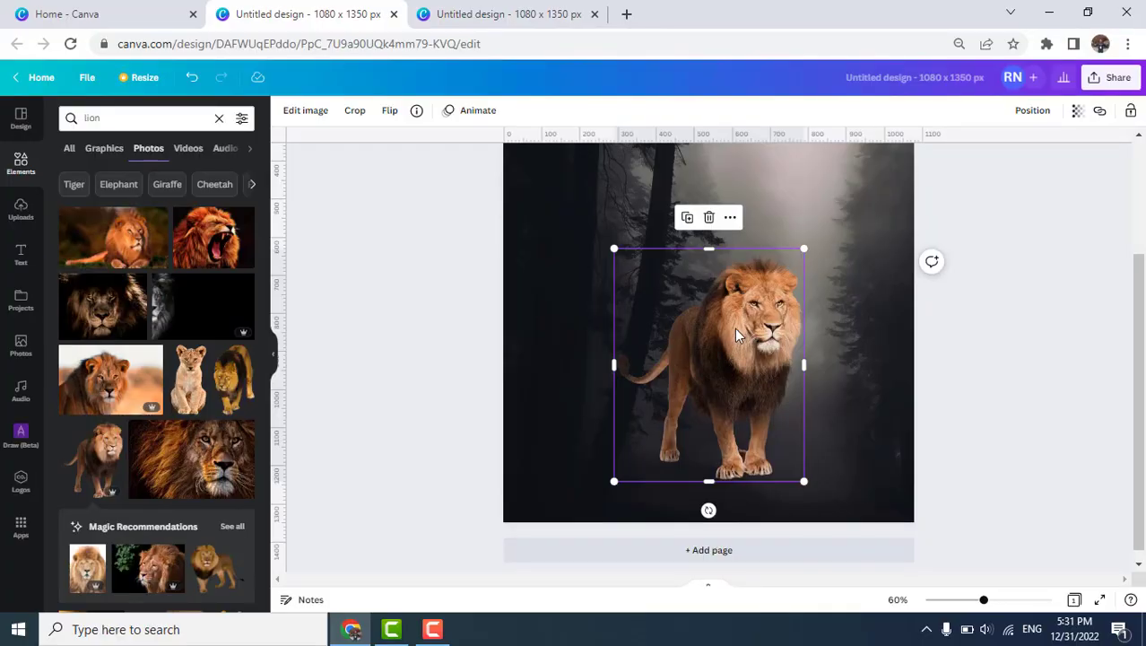
left_click(688, 220)
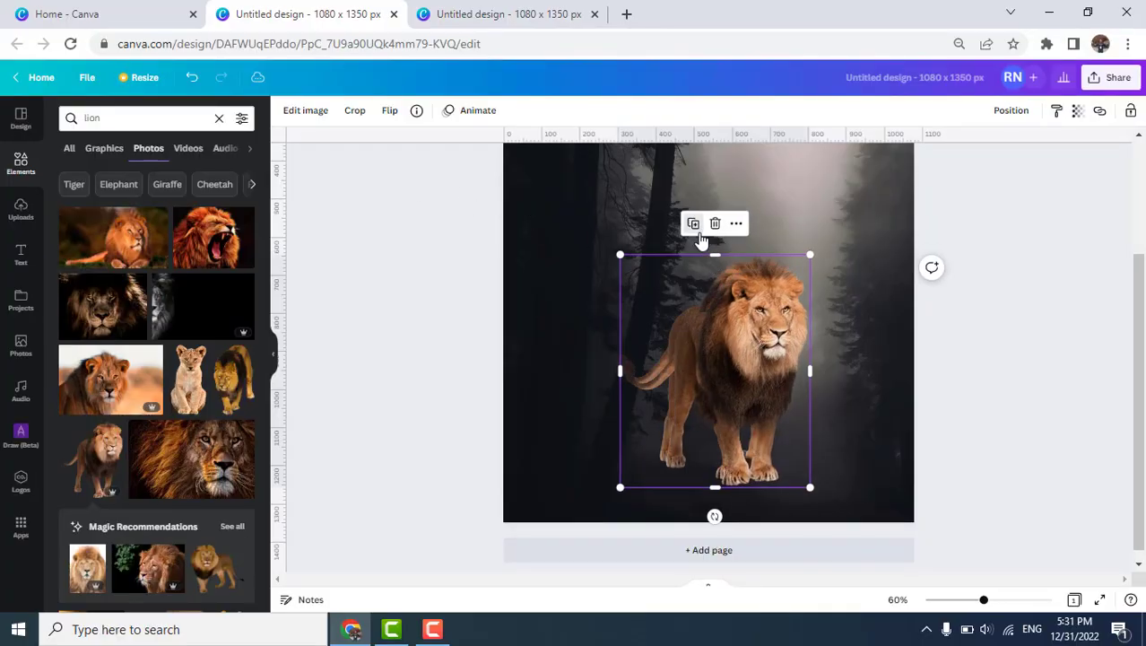
left_click_drag(755, 327, 699, 325)
Using Background Remover's Erase brush at size 38, erase a band inside the copied lion's face, head and back edges, and thin its tail
left_click(299, 118)
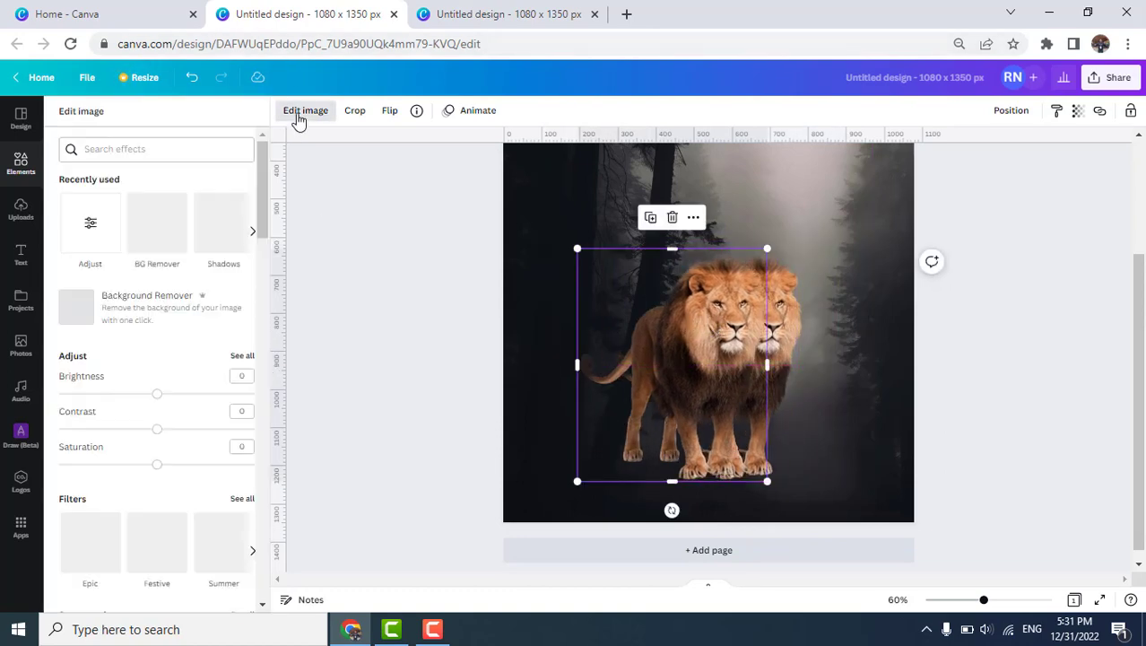
left_click(164, 227)
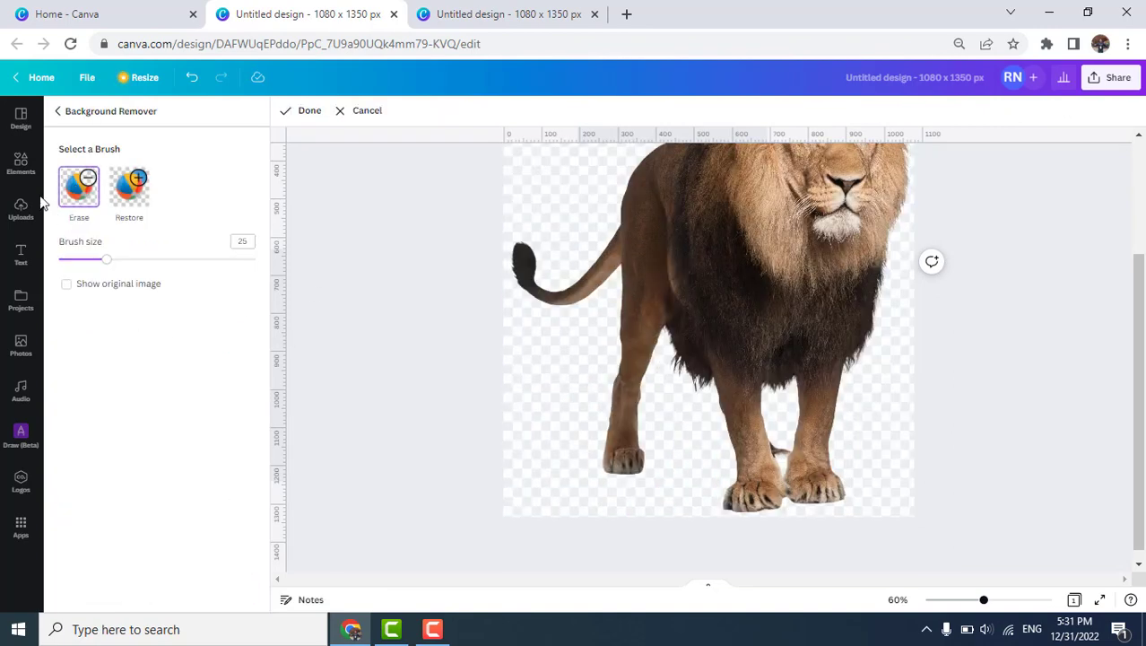
left_click(131, 260)
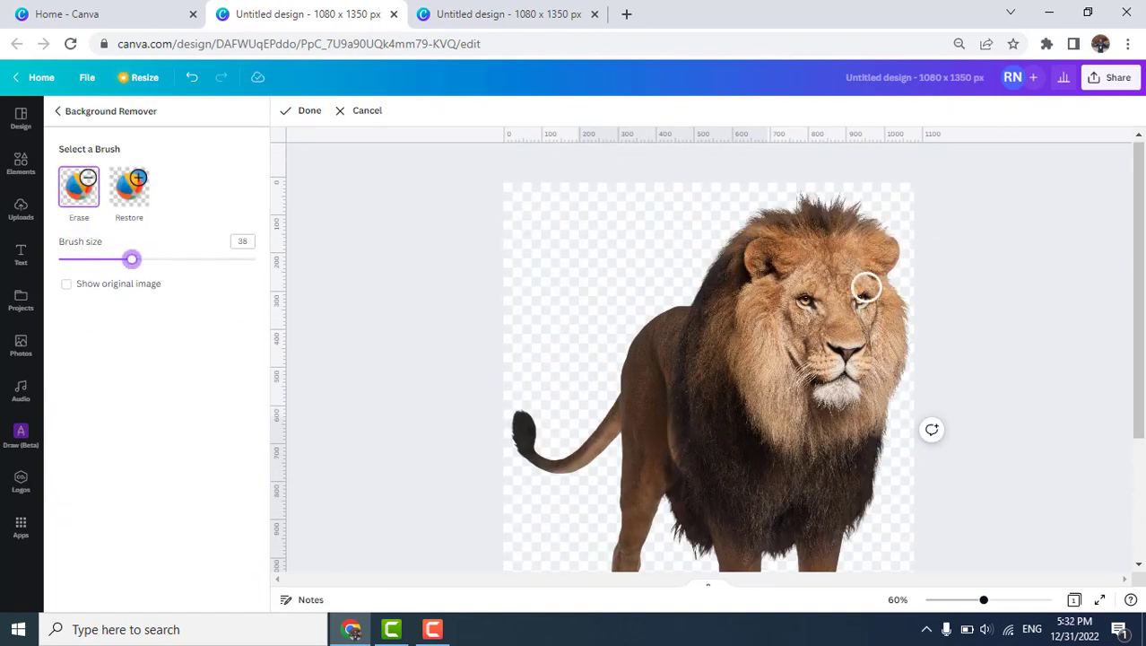
mouse_move(848, 251)
left_mouse_down()
mouse_move(868, 262)
mouse_move(858, 292)
mouse_move(873, 342)
mouse_move(853, 384)
left_mouse_up()
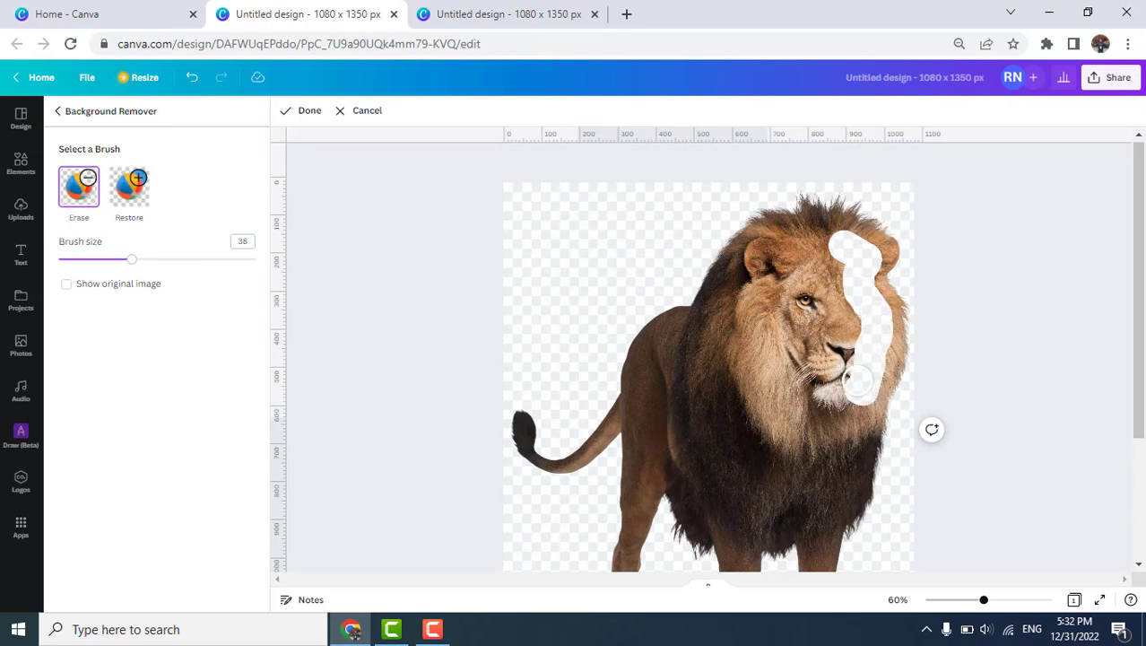
mouse_move(830, 248)
left_mouse_down()
mouse_move(770, 252)
mouse_move(717, 330)
mouse_move(670, 351)
mouse_move(651, 398)
left_mouse_up()
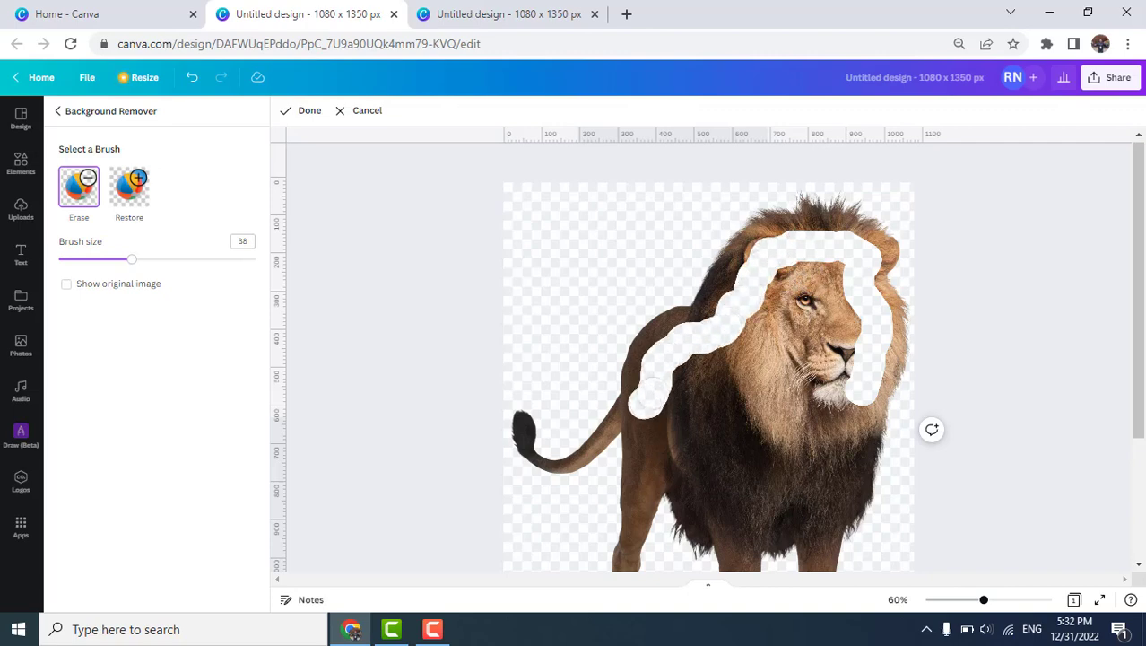
left_click_drag(518, 436, 512, 441)
left_click_drag(540, 484, 585, 476)
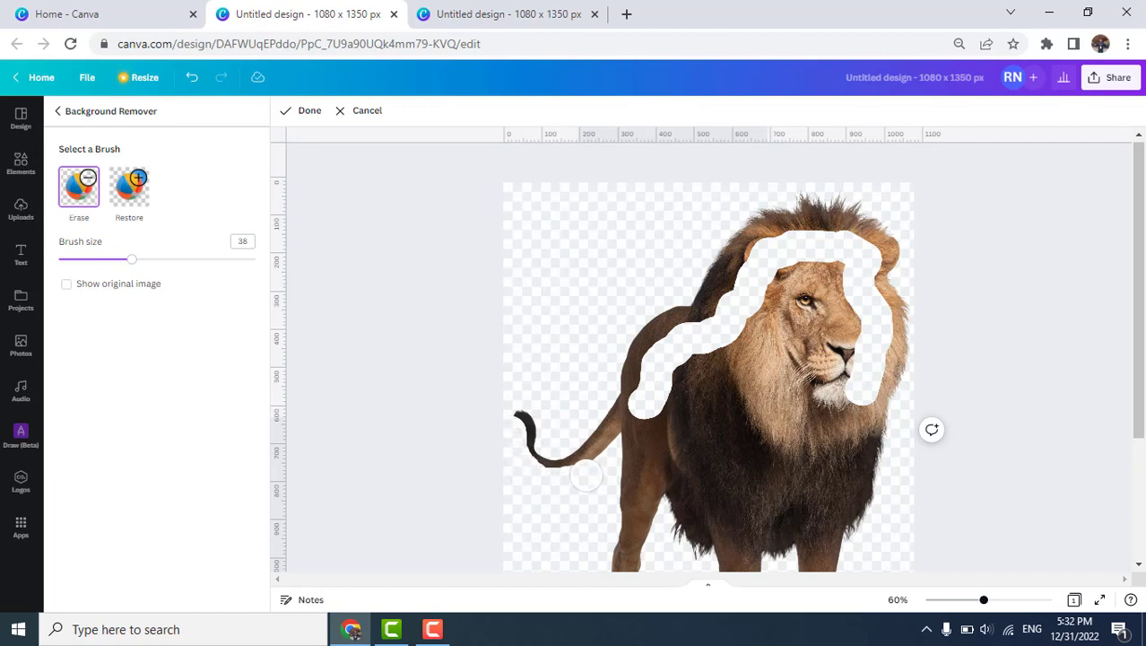
Set the erase brush size to 23 and erase just inside the hind leg, chest and outer front leg edges
left_click(79, 260)
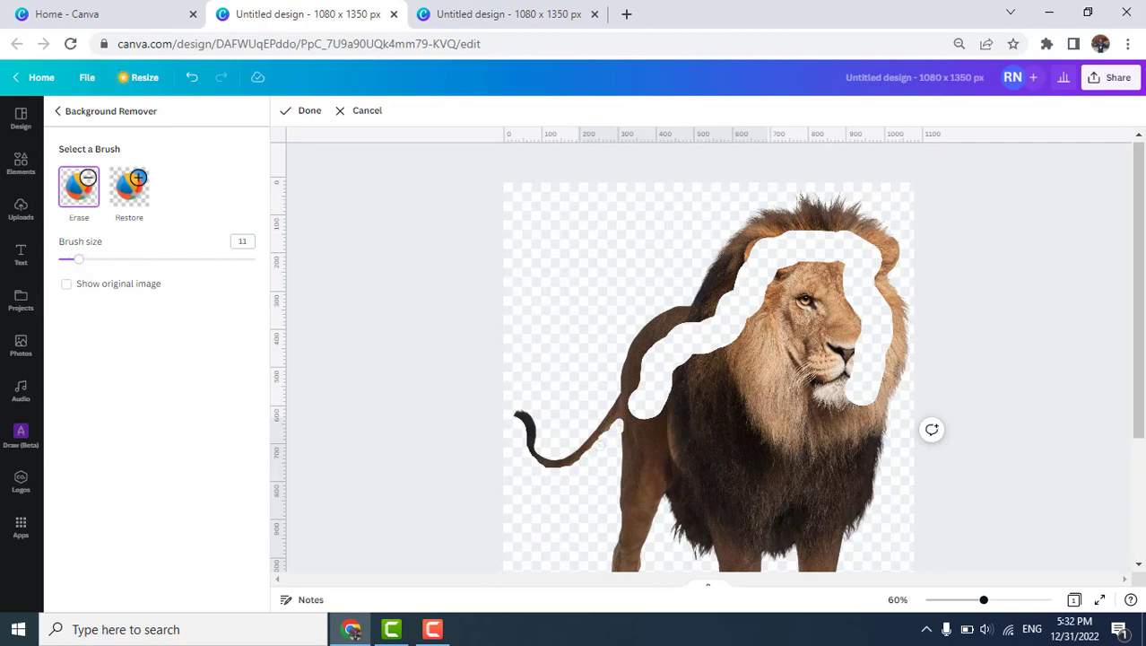
scroll(643, 356, "down", 2)
left_click(104, 261)
mouse_move(646, 336)
left_mouse_down()
mouse_move(642, 438)
mouse_move(595, 524)
mouse_move(620, 501)
mouse_move(638, 505)
mouse_move(625, 544)
left_mouse_up()
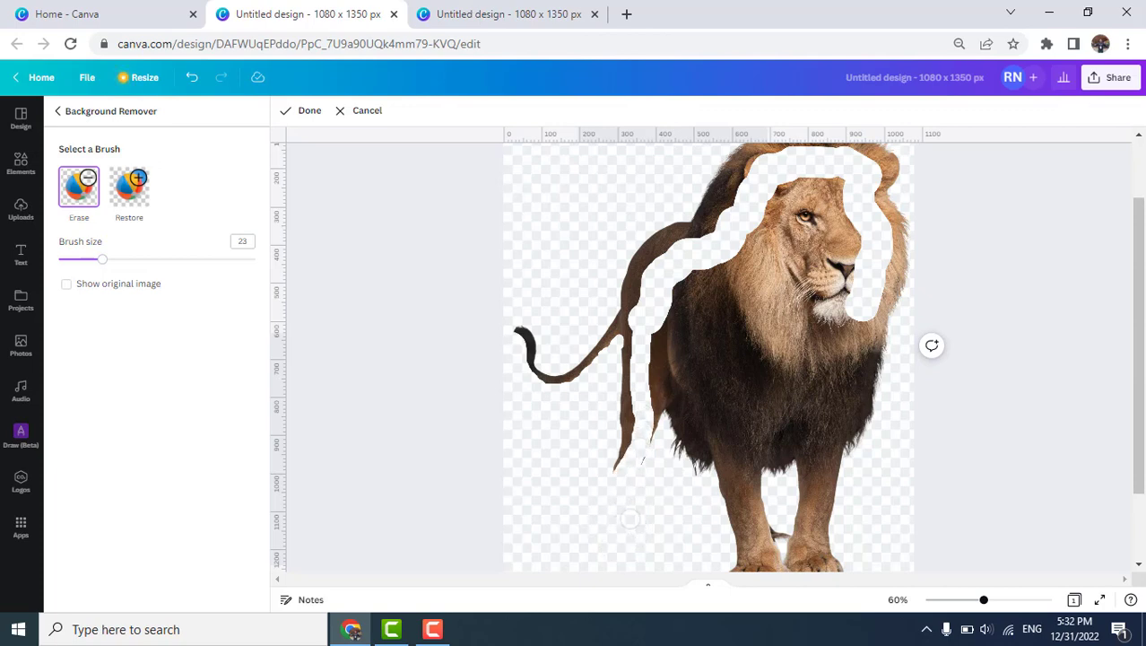
mouse_move(858, 319)
left_mouse_down()
mouse_move(851, 410)
mouse_move(828, 435)
mouse_move(832, 531)
left_mouse_up()
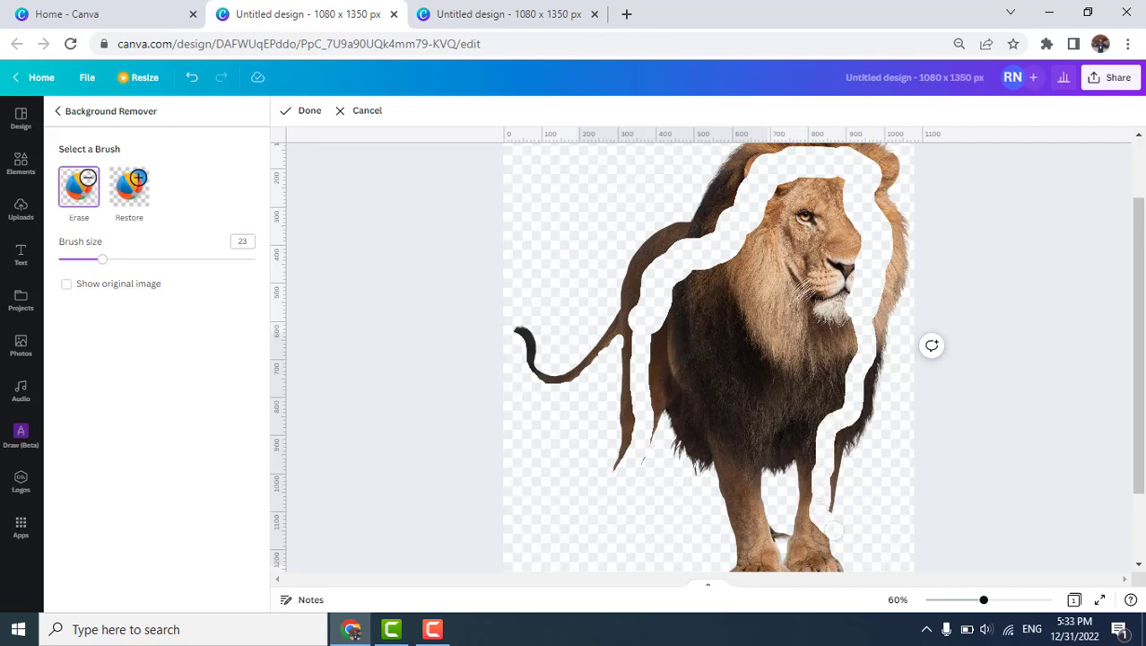
Set the erase brush size to 54, erase the rest of the copied lion's interior and apply the outline cutout
left_click(163, 260)
mouse_move(677, 309)
left_mouse_down()
mouse_move(659, 468)
mouse_move(695, 475)
mouse_move(673, 292)
mouse_move(737, 256)
mouse_move(816, 184)
mouse_move(835, 205)
mouse_move(849, 240)
mouse_move(830, 227)
mouse_move(719, 296)
mouse_move(810, 259)
mouse_move(838, 339)
mouse_move(810, 319)
mouse_move(696, 304)
mouse_move(706, 340)
mouse_move(792, 348)
mouse_move(827, 369)
mouse_move(828, 386)
mouse_move(731, 395)
mouse_move(767, 370)
mouse_move(826, 398)
mouse_move(723, 442)
mouse_move(801, 439)
mouse_move(792, 505)
mouse_move(736, 479)
mouse_move(751, 444)
mouse_move(724, 397)
mouse_move(722, 485)
mouse_move(854, 509)
mouse_move(777, 458)
left_mouse_up()
scroll(750, 445, "down", 2)
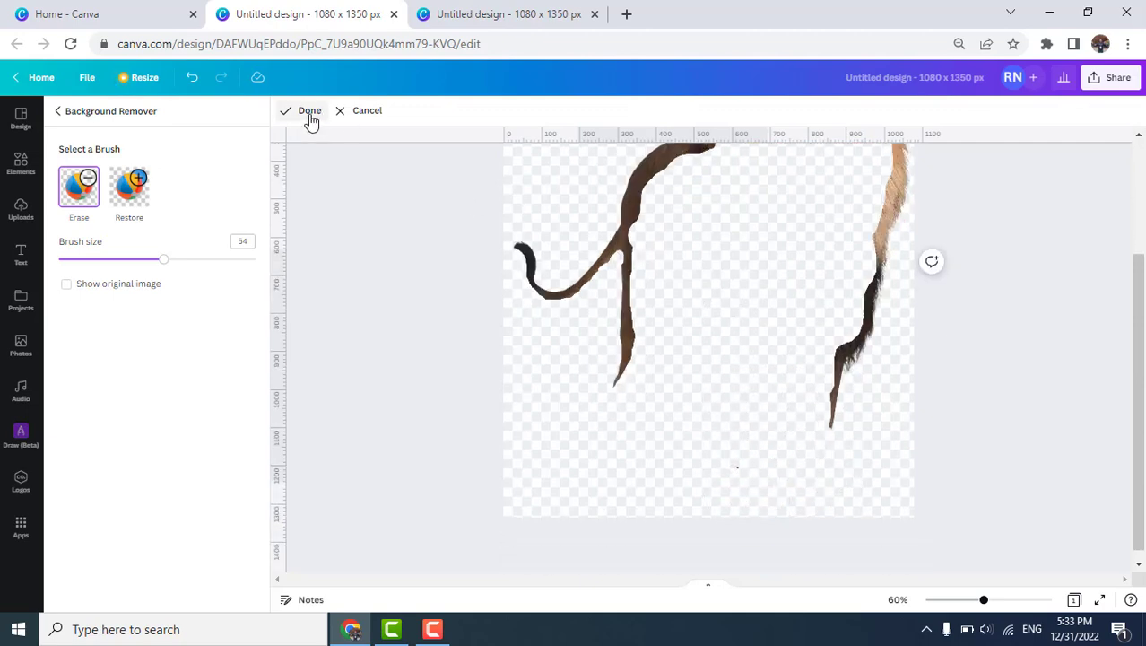
left_click(308, 110)
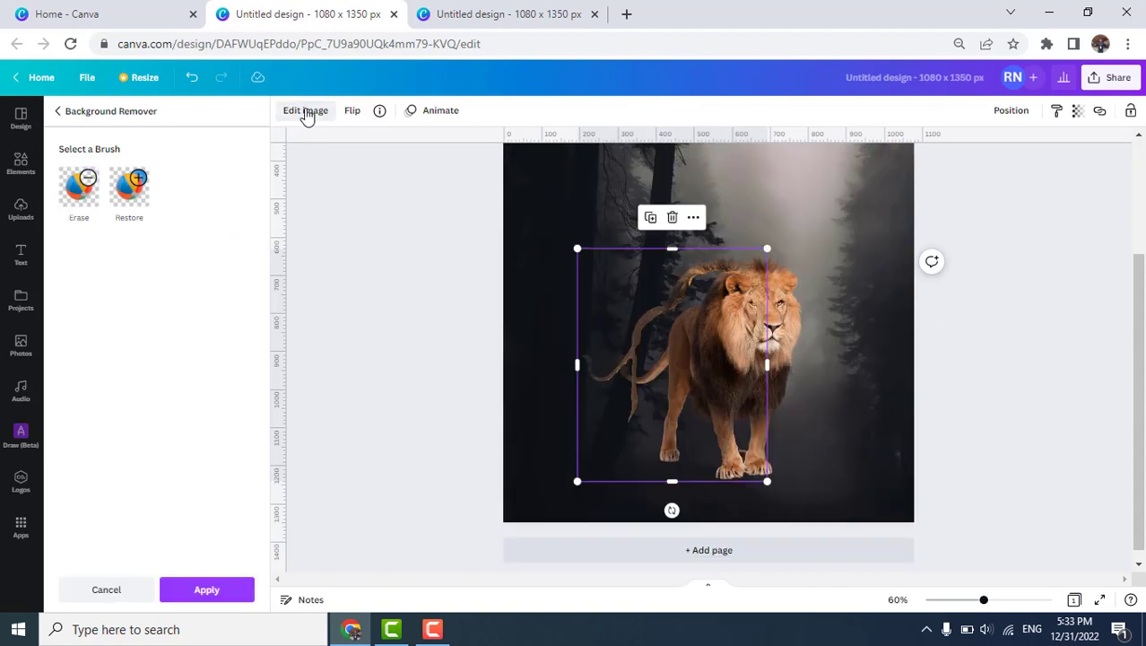
left_click(220, 596)
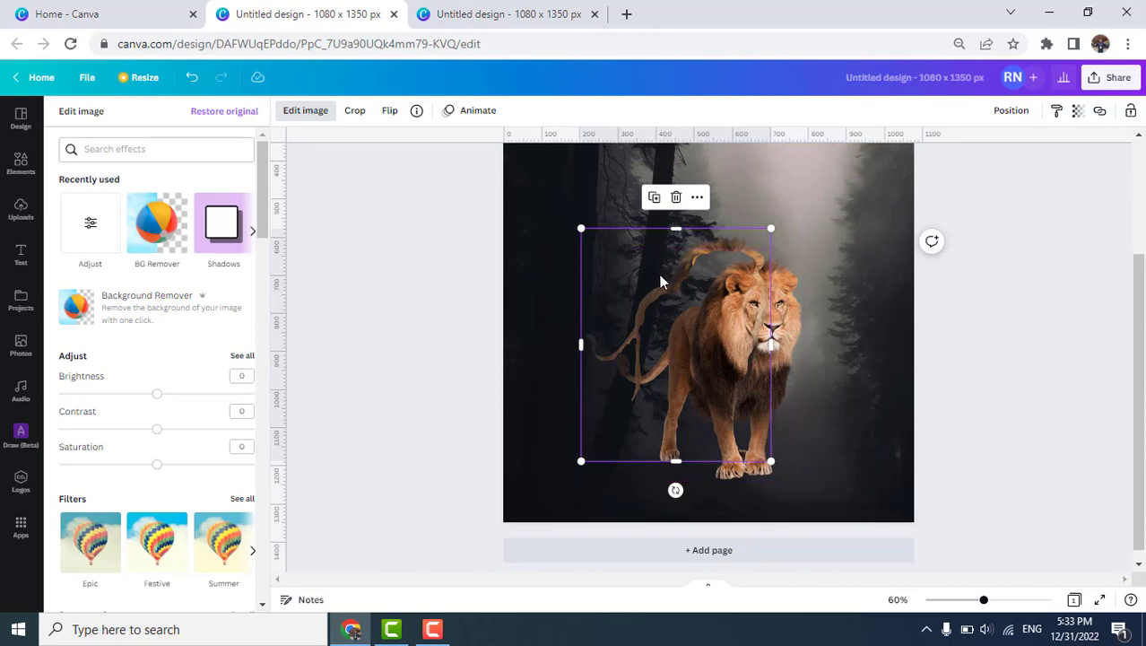
Move the outline copy clear of the original lion and set the original lion's brightness to -28
left_click_drag(660, 281, 586, 230)
left_click(775, 312)
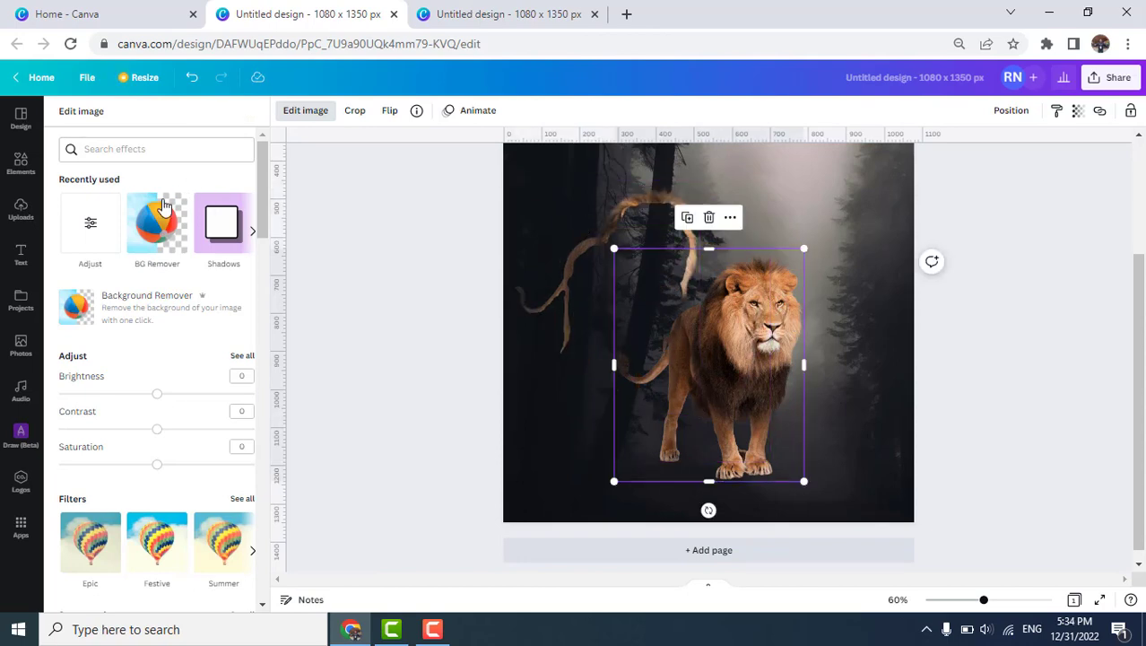
left_click(91, 228)
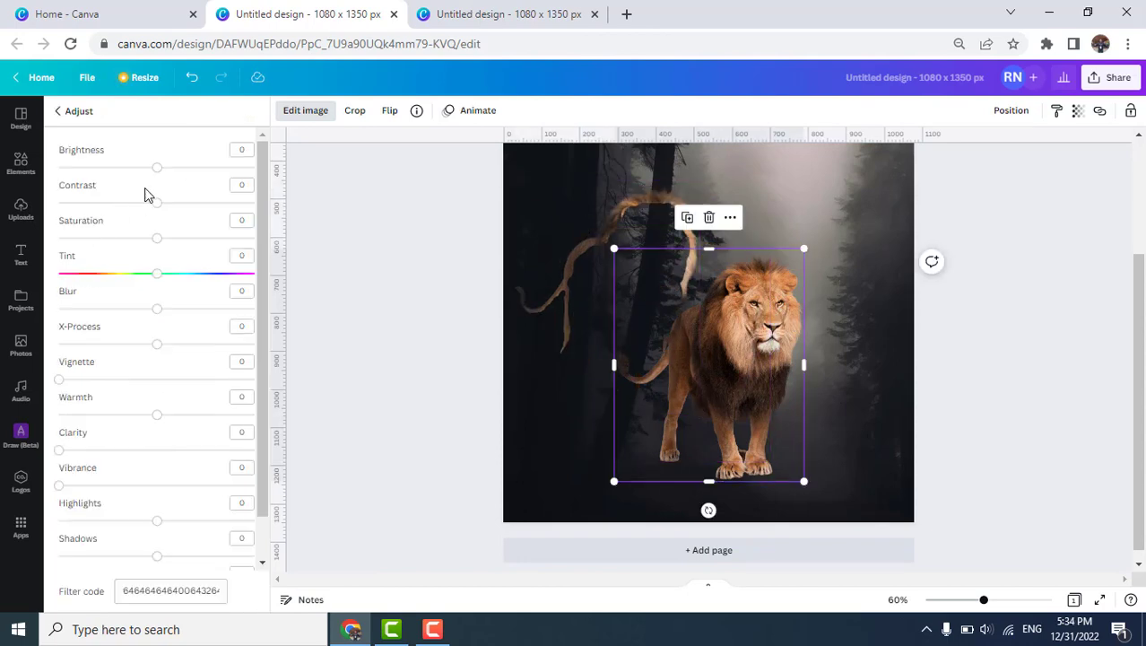
left_click(103, 168)
left_click_drag(105, 170, 131, 179)
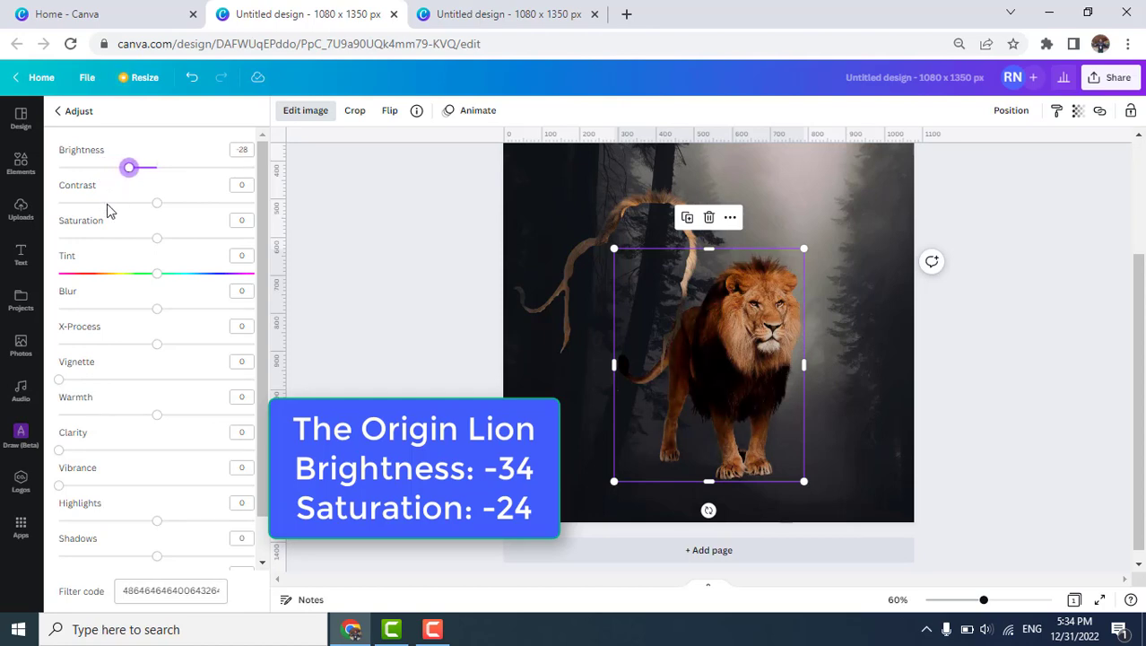
Set the outline copy's brightness to 100 and blur to 19, and align it over the original lion
left_click(566, 287)
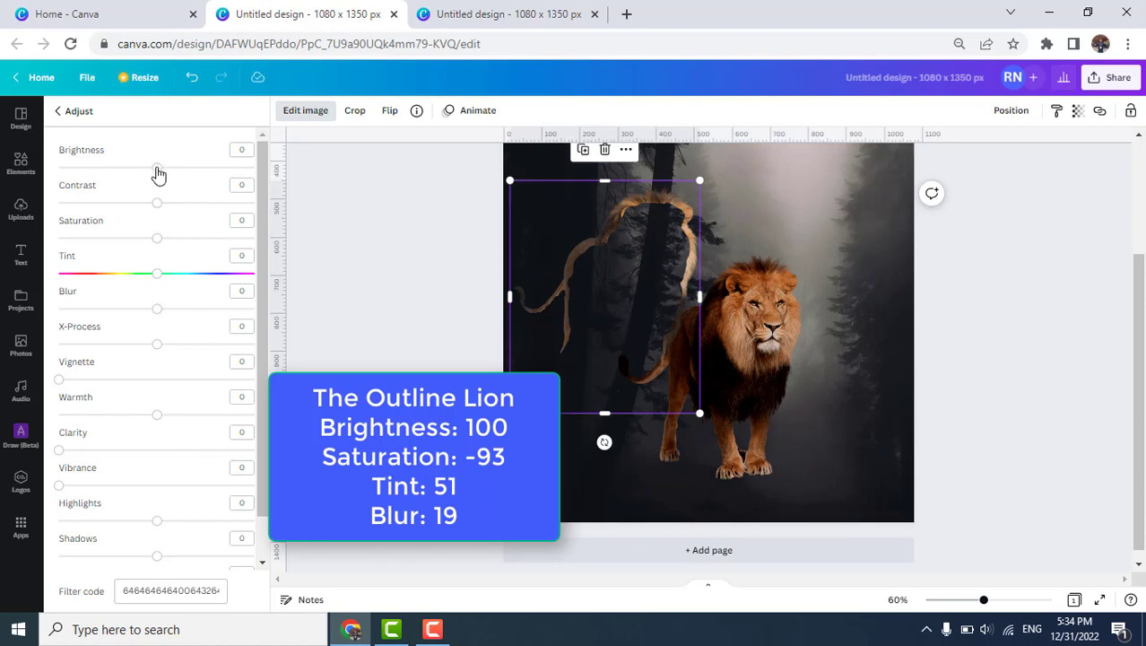
left_click_drag(158, 171, 314, 196)
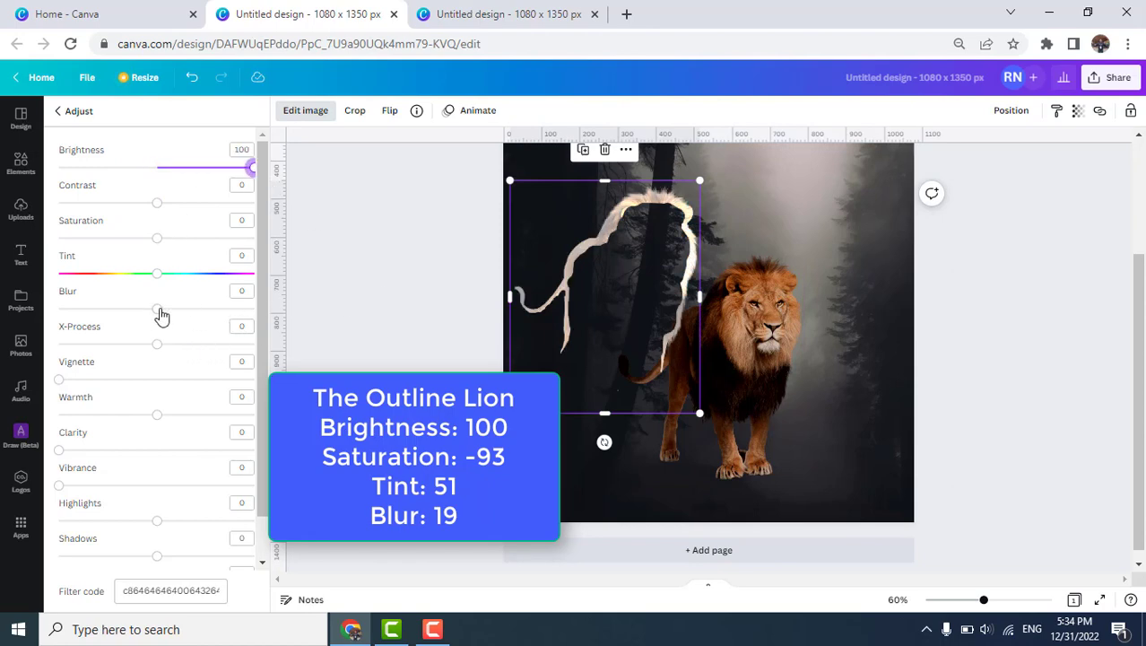
left_click_drag(159, 314, 177, 318)
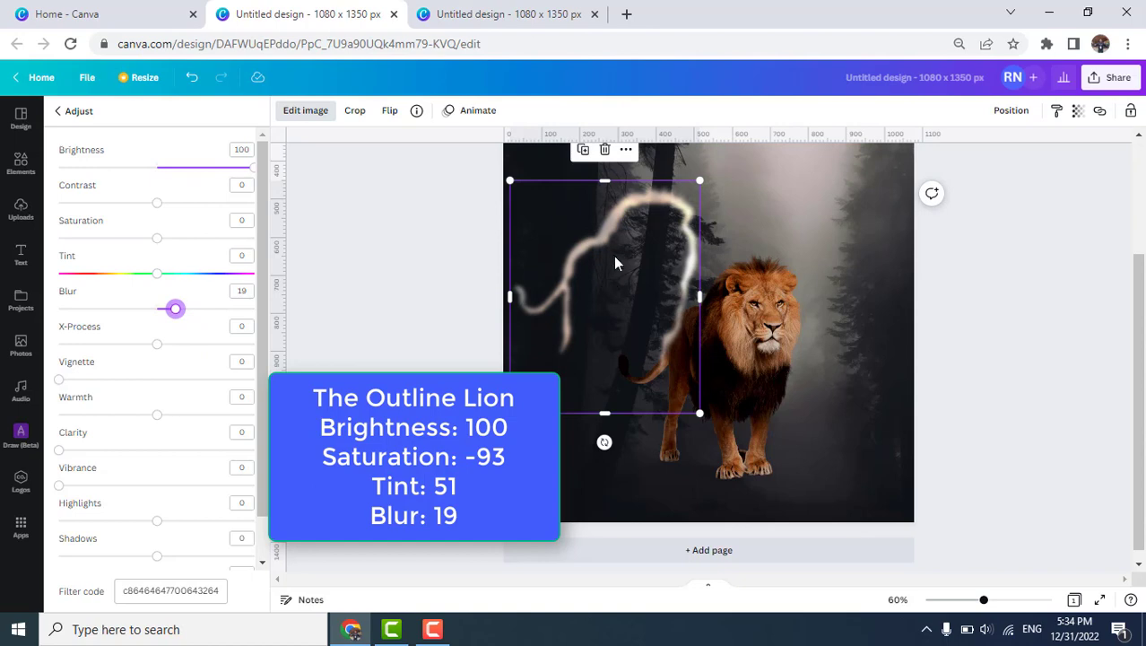
left_click_drag(615, 263, 720, 320)
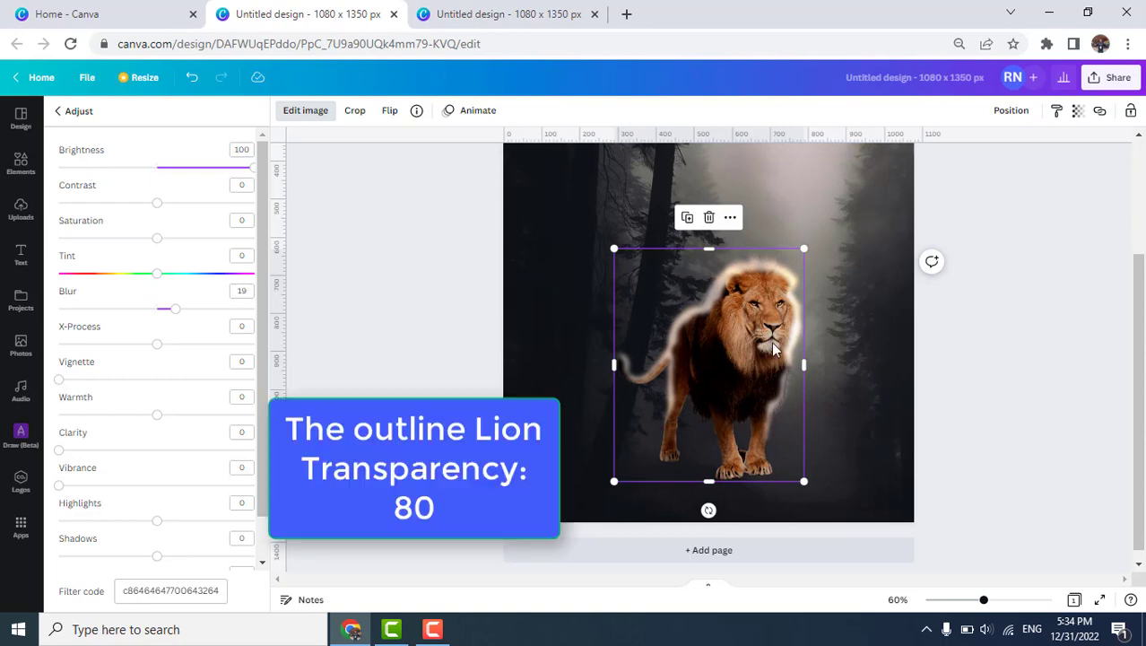
Set the outline copy's transparency to 80, saturation to -93 and tint to 51
left_click(1078, 110)
left_click(1043, 164)
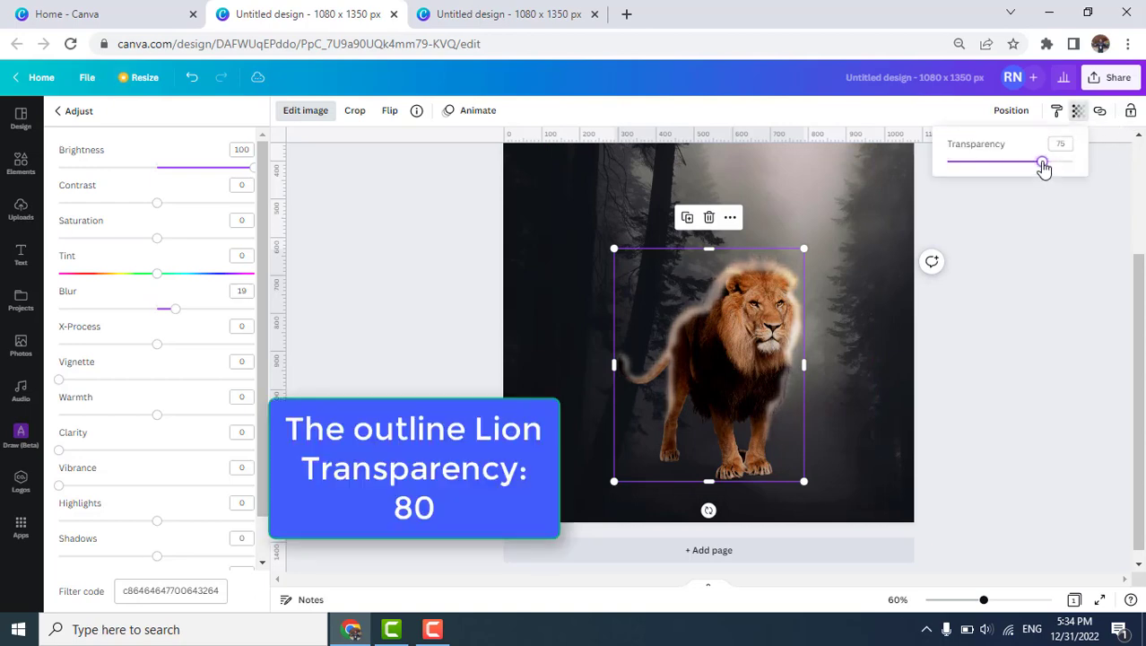
left_click_drag(1043, 161, 1049, 162)
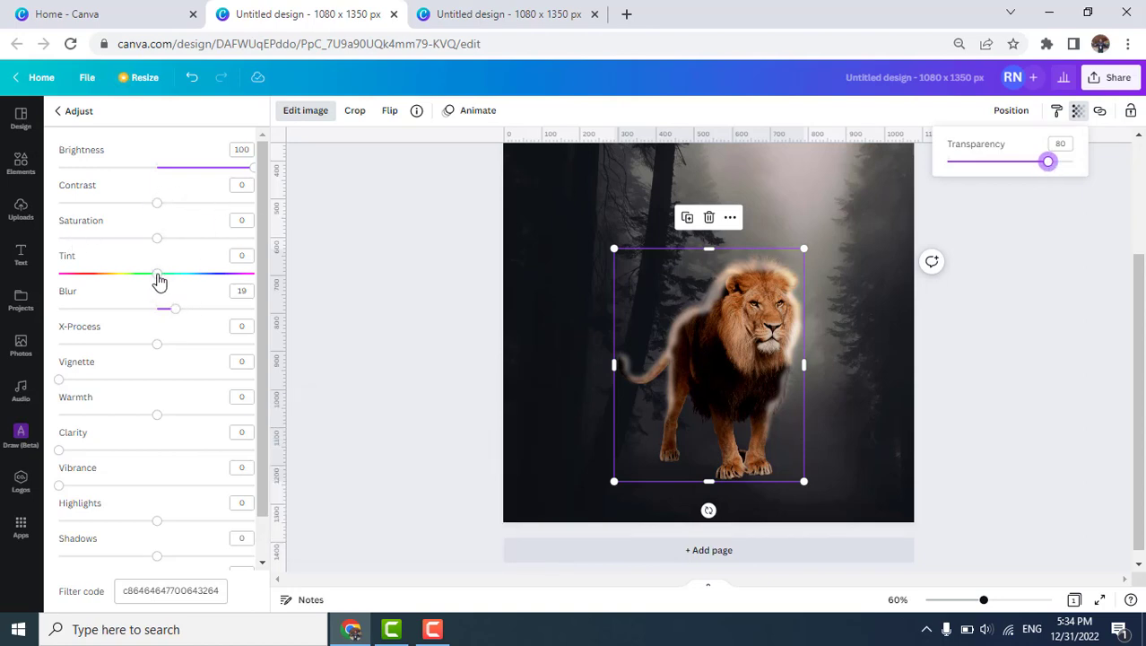
left_click_drag(158, 239, 68, 242)
left_click_drag(153, 274, 209, 289)
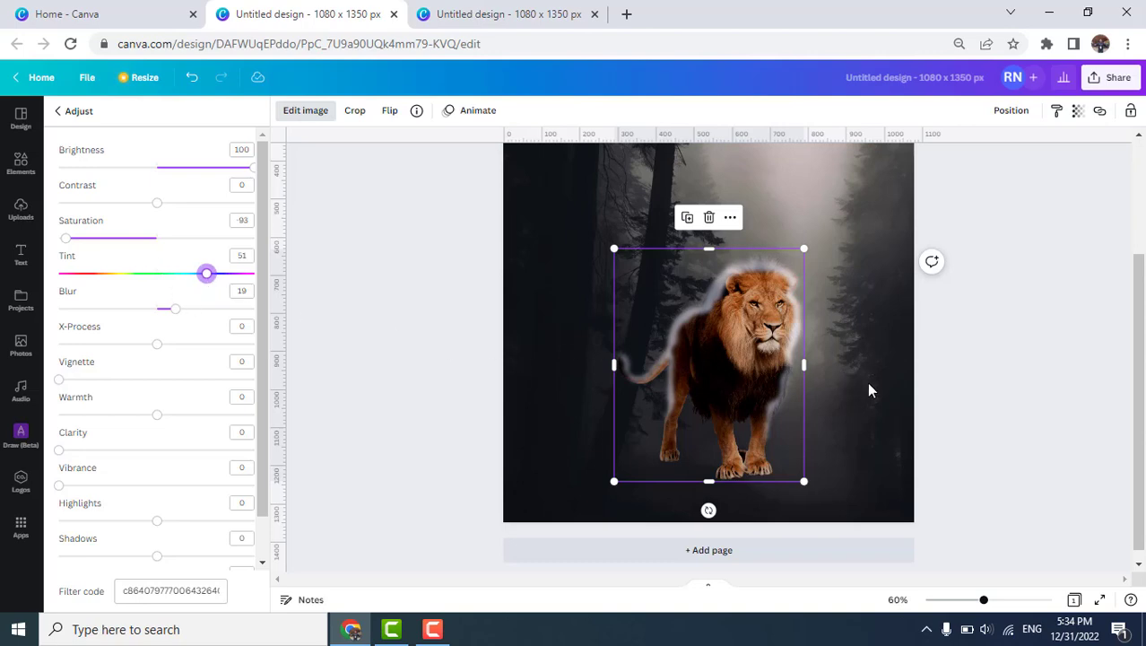
key("Escape")
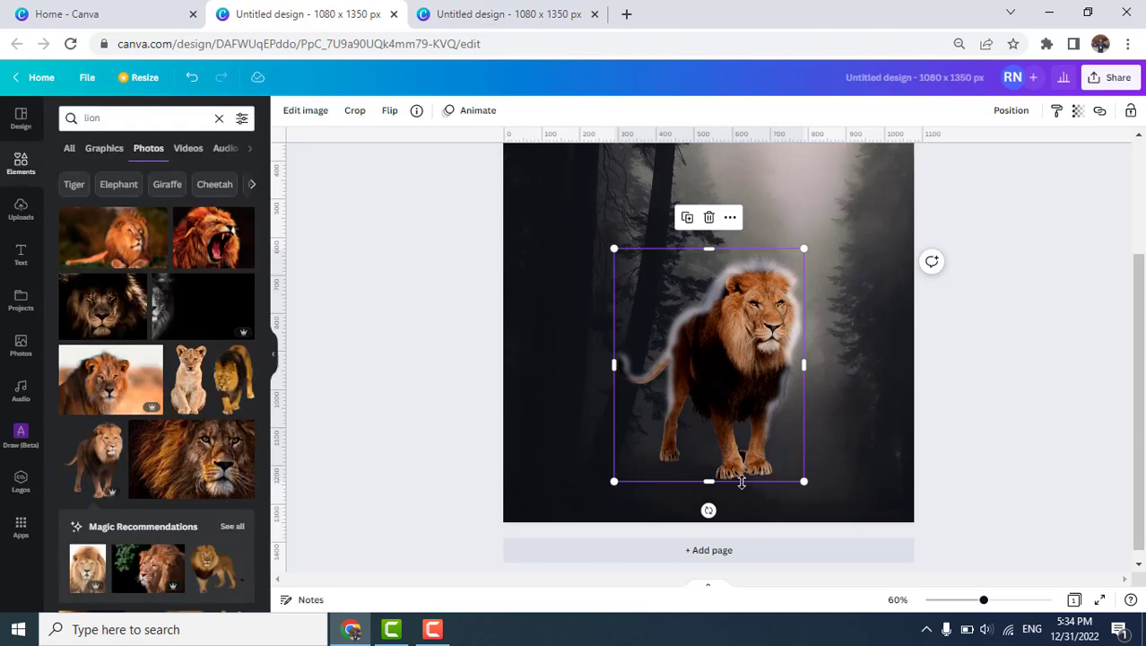
Set the original lion's brightness to -34 and saturation to -24
left_click_drag(708, 480, 738, 485)
left_click(304, 115)
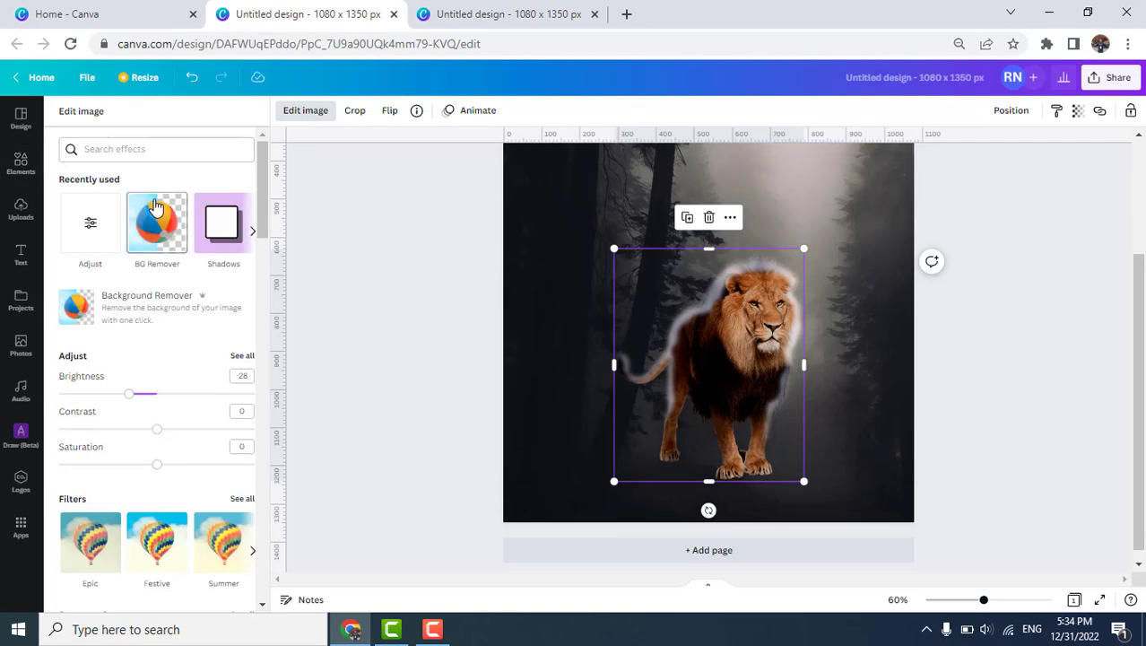
left_click(89, 231)
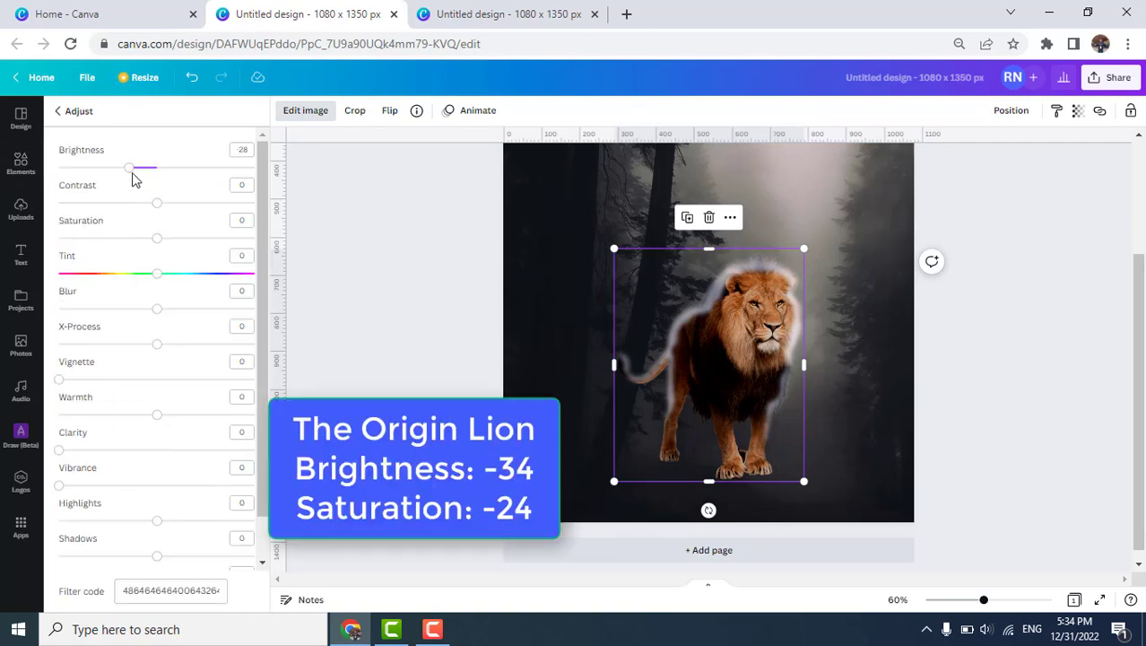
left_click_drag(131, 176, 124, 172)
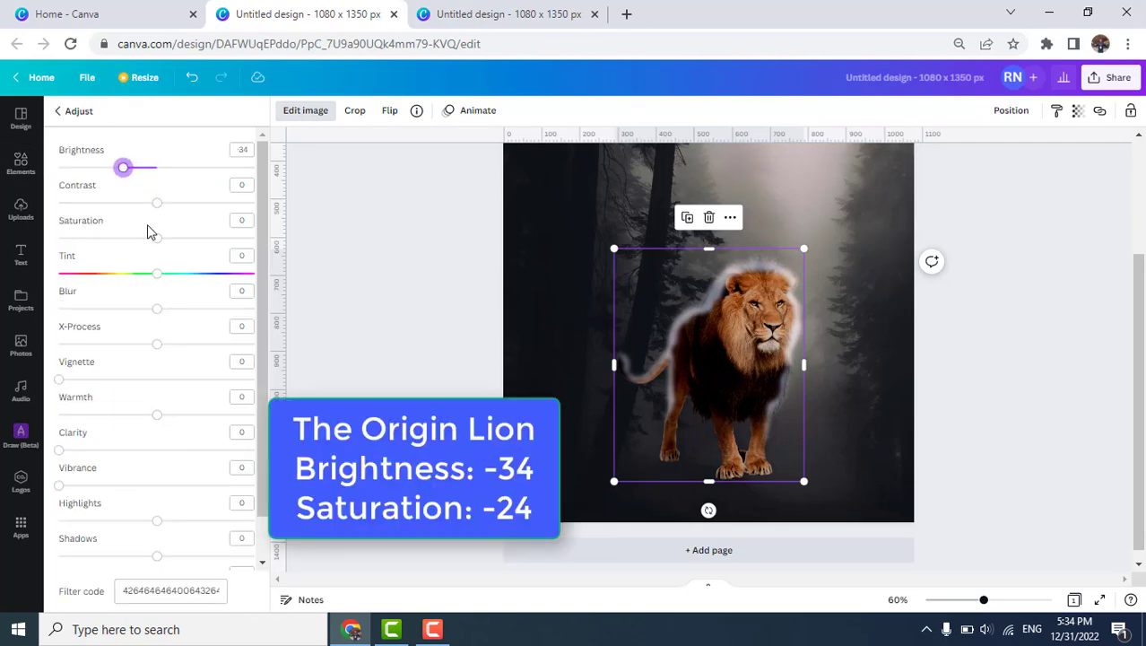
mouse_move(157, 239)
left_mouse_down()
mouse_move(123, 238)
mouse_move(134, 238)
left_mouse_up()
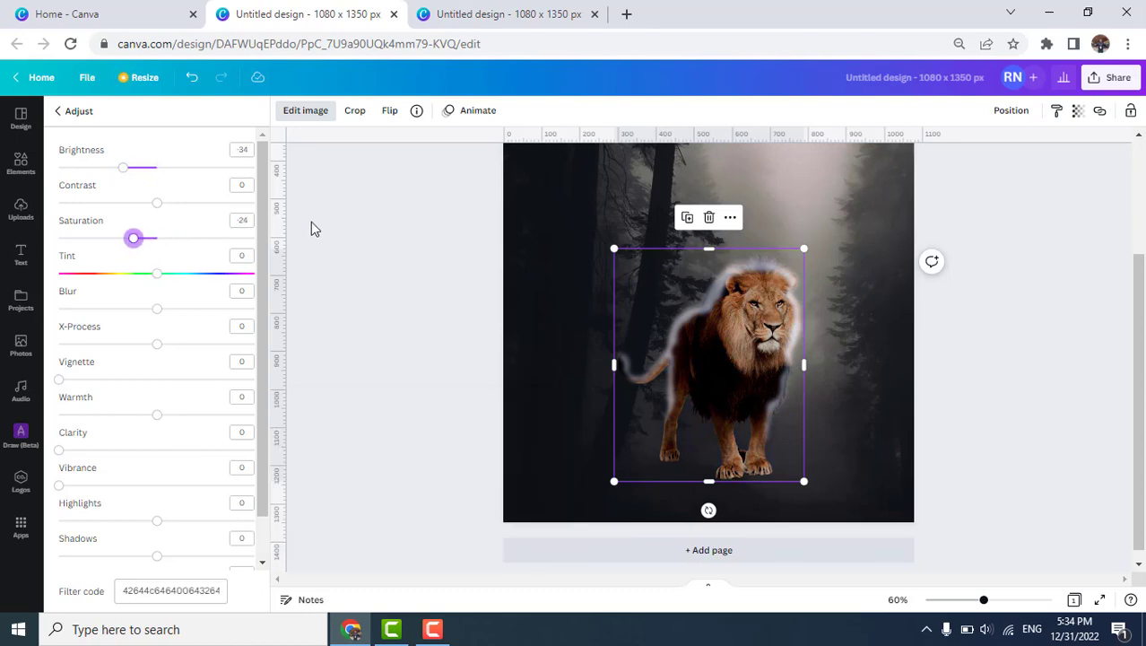
Search the elements for "blue light" and add the cyan light burst graphic with radiating rays to the design
left_click(21, 163)
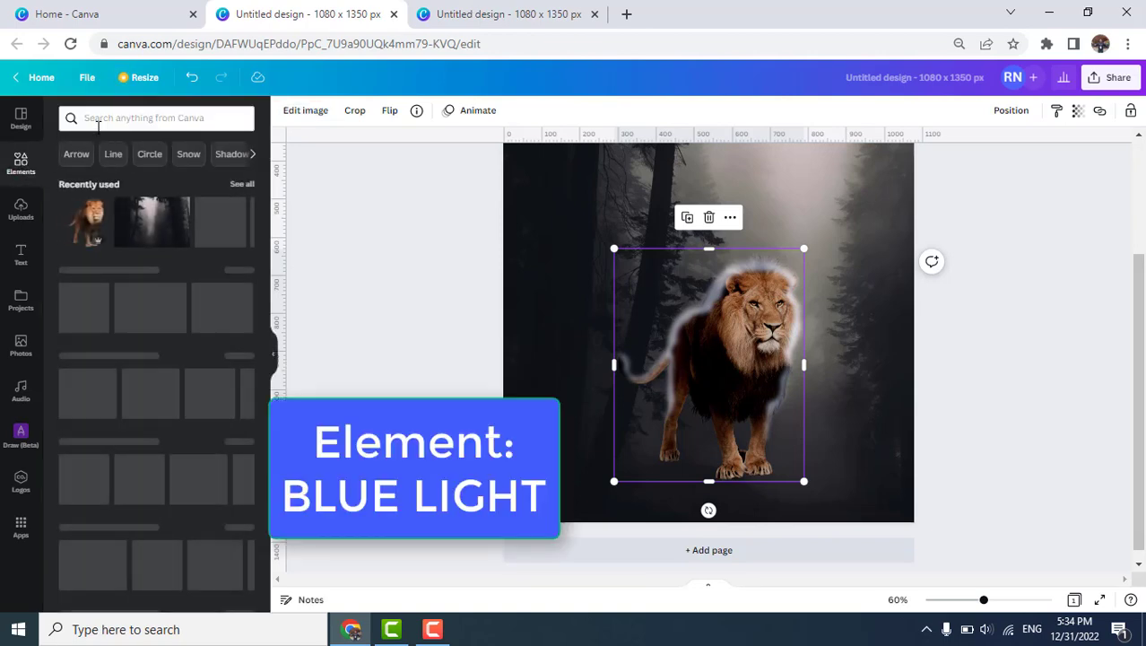
left_click(104, 119)
type("bl")
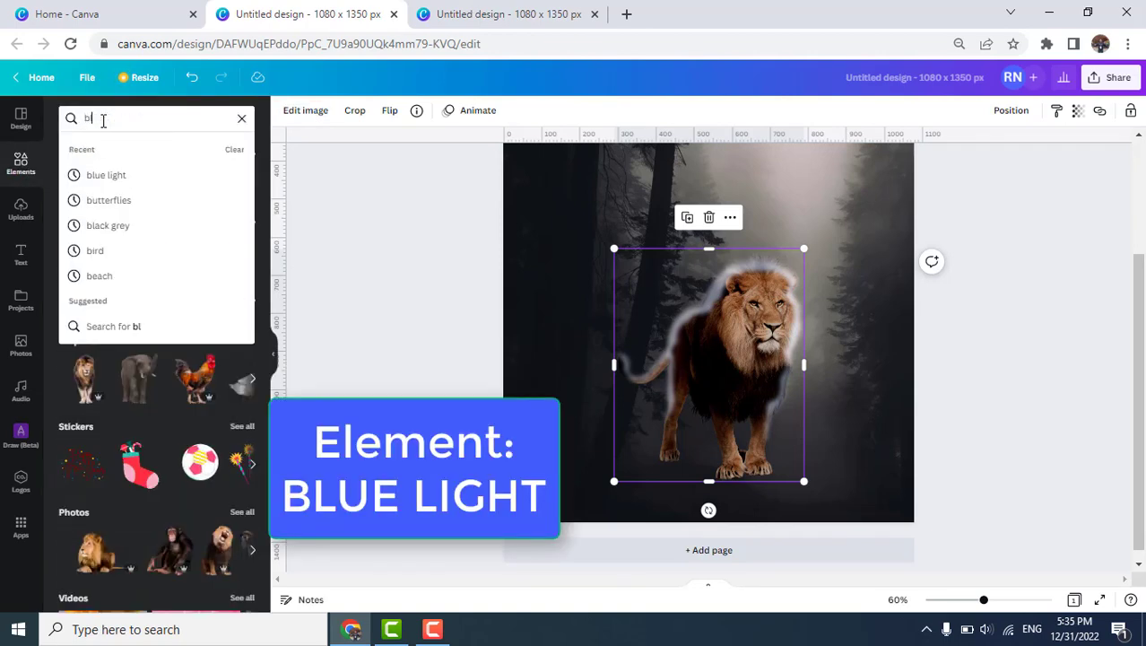
type("ue")
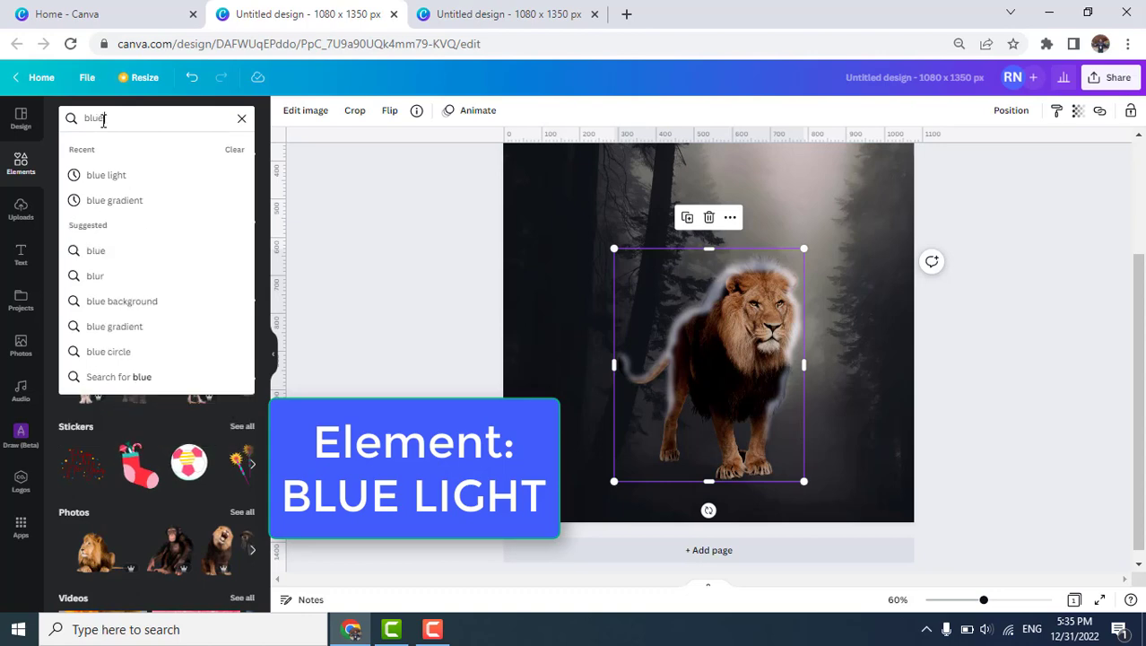
type(" light")
key("Return")
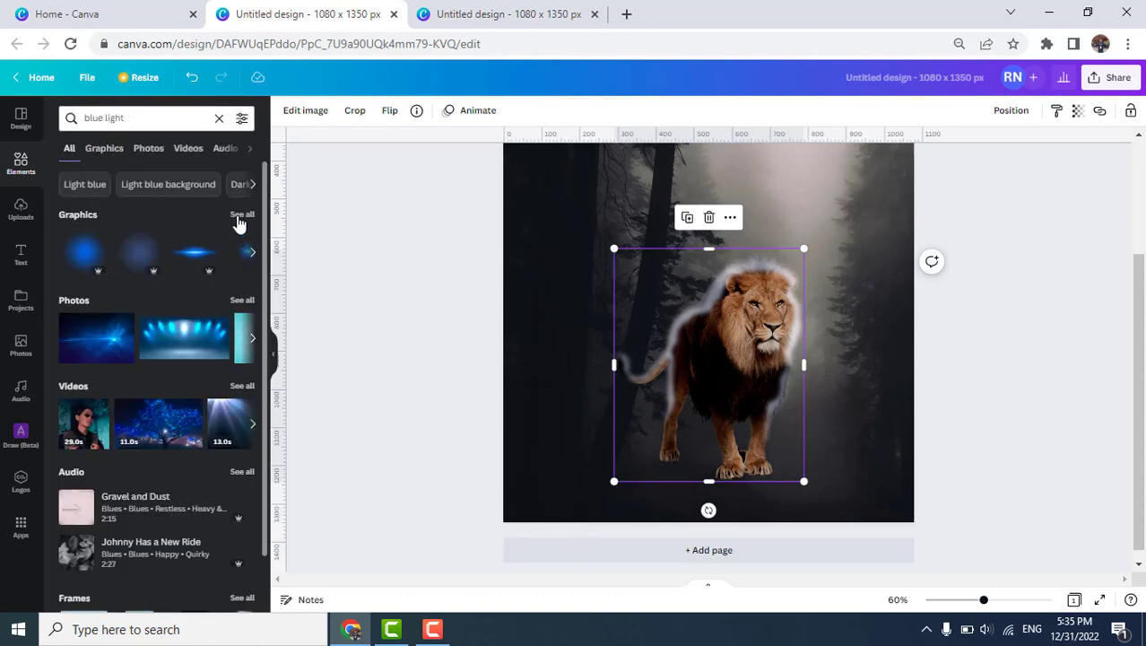
left_click(239, 215)
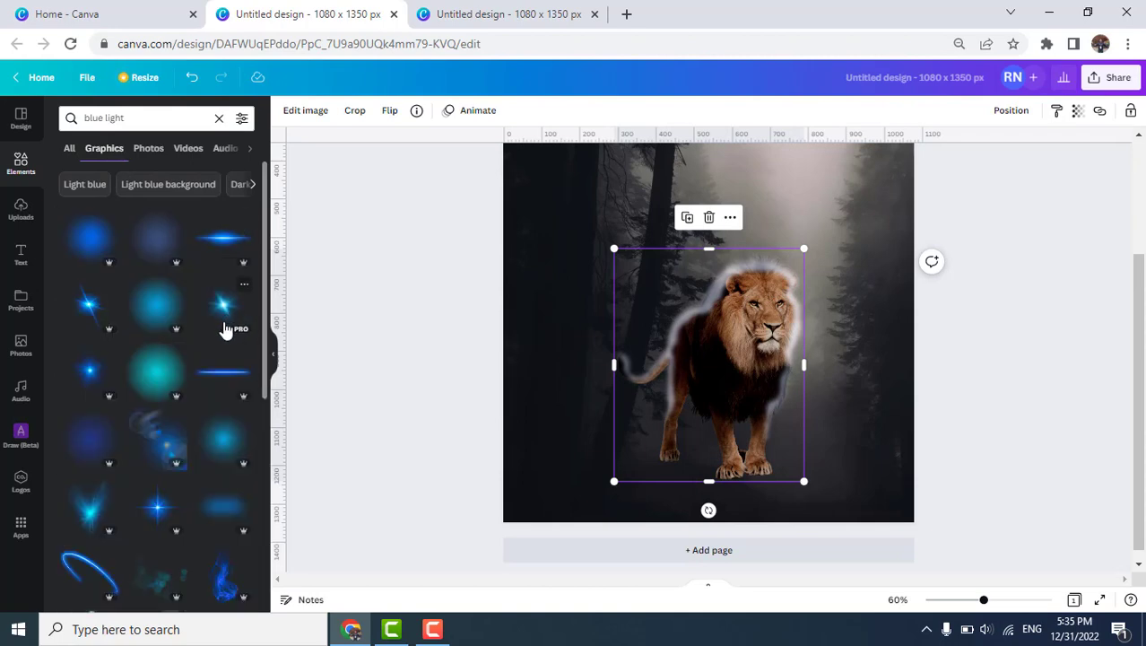
left_click(95, 505)
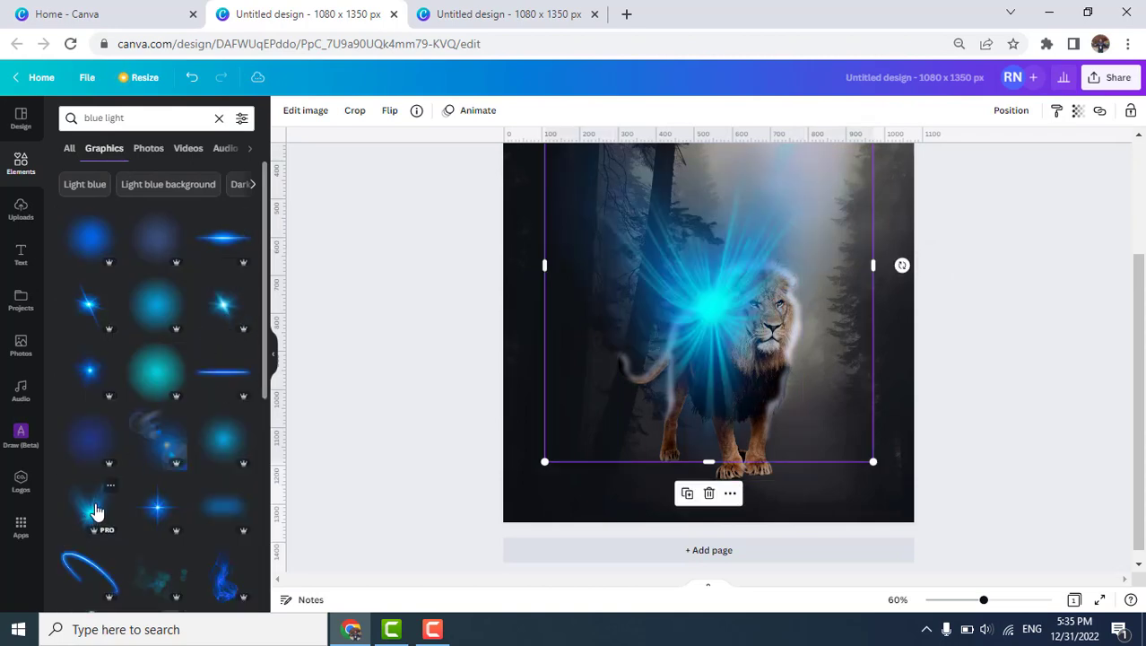
Set the light burst's blur to 27, move it beside the lion's face and send it backward beneath the outline copy
left_click(305, 115)
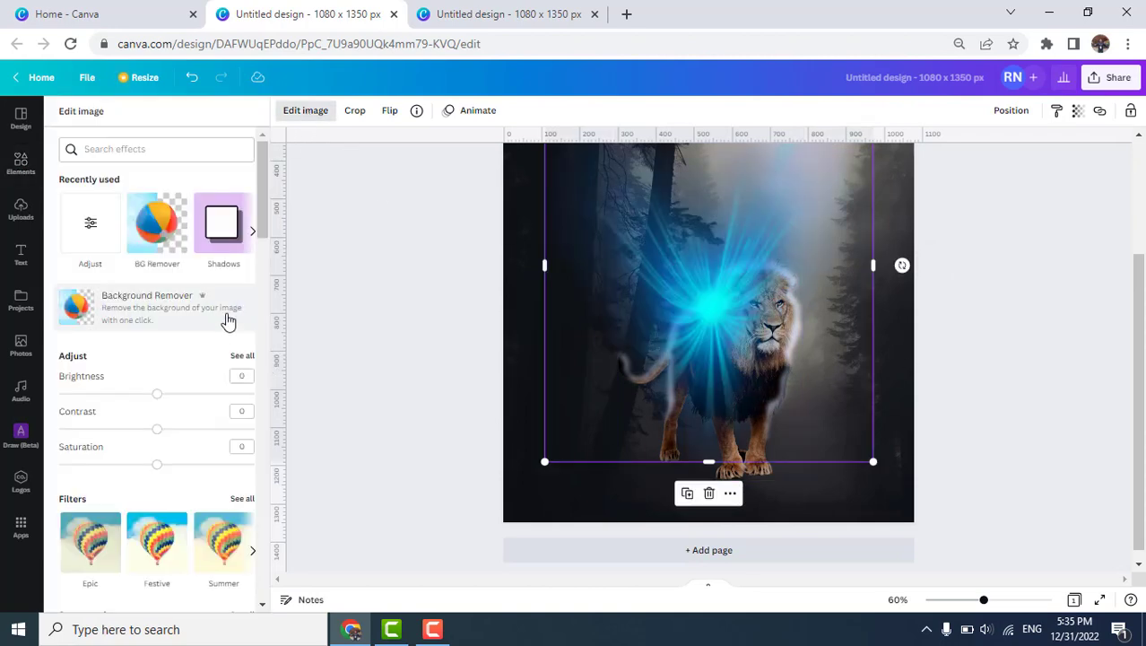
left_click(238, 357)
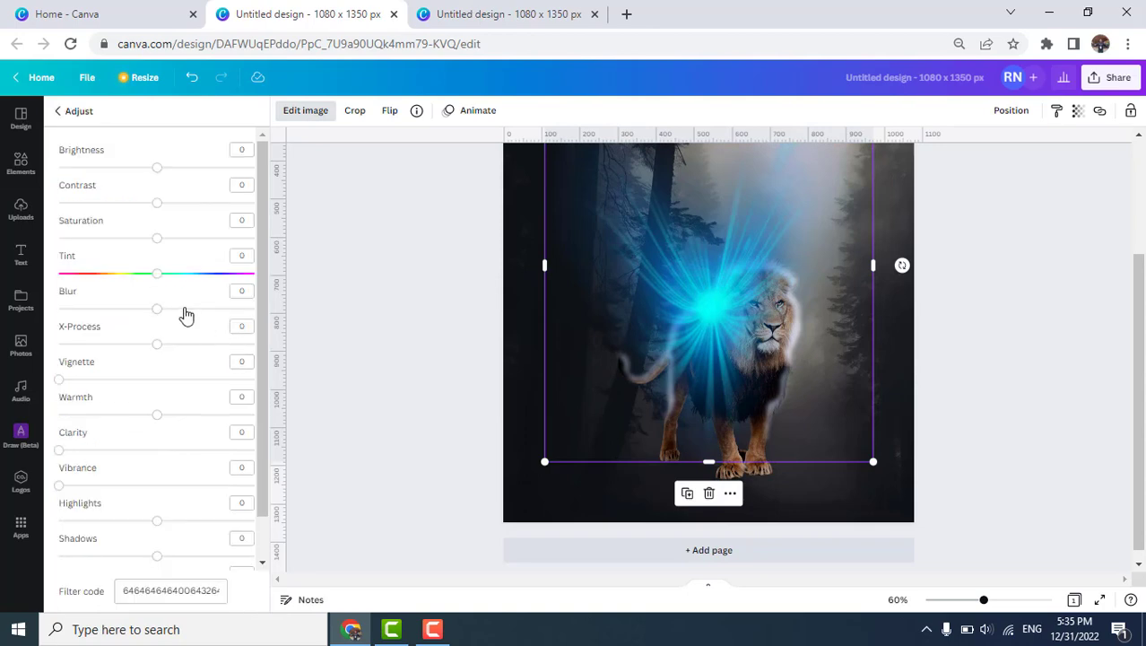
left_click_drag(157, 309, 184, 312)
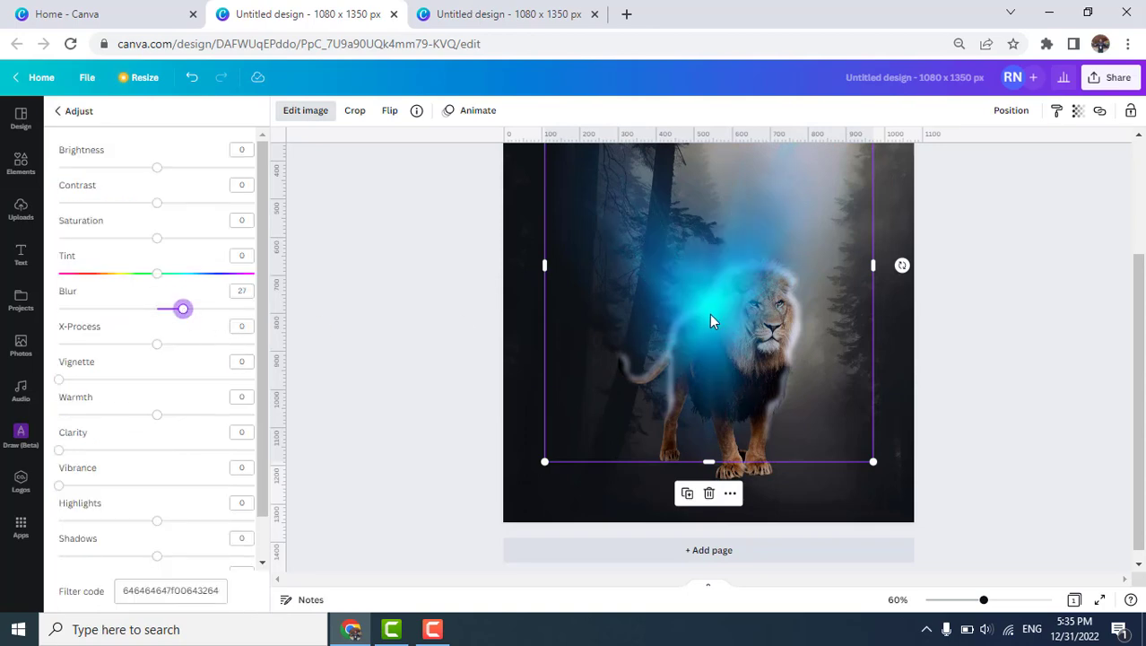
left_click_drag(714, 320, 797, 318)
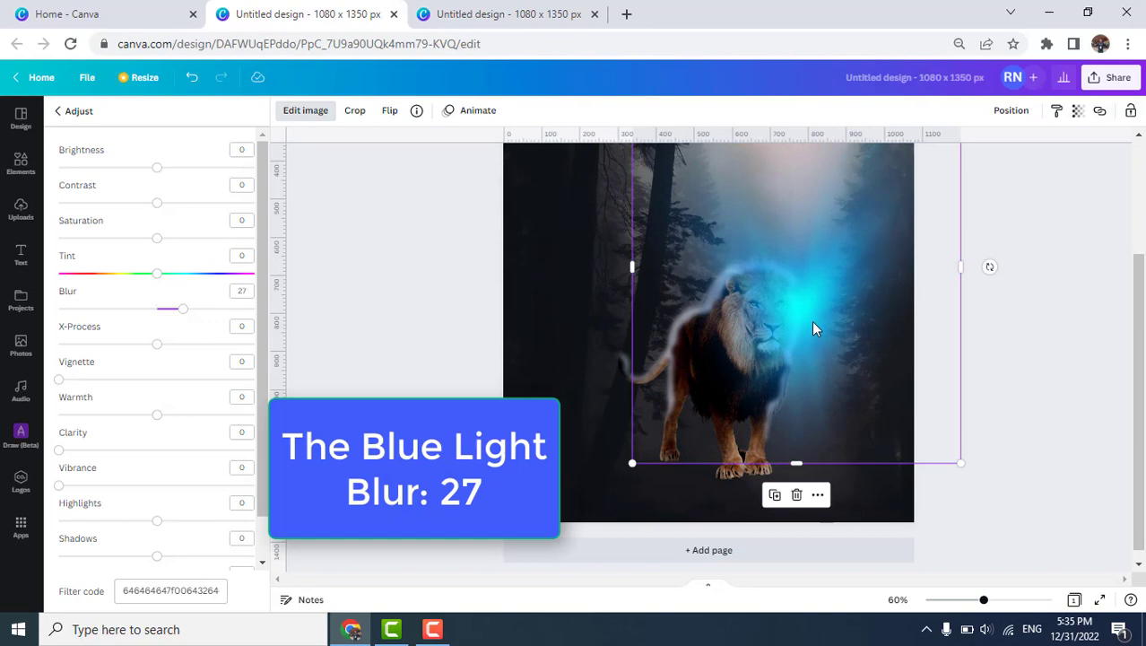
right_click(812, 321)
left_click(896, 378)
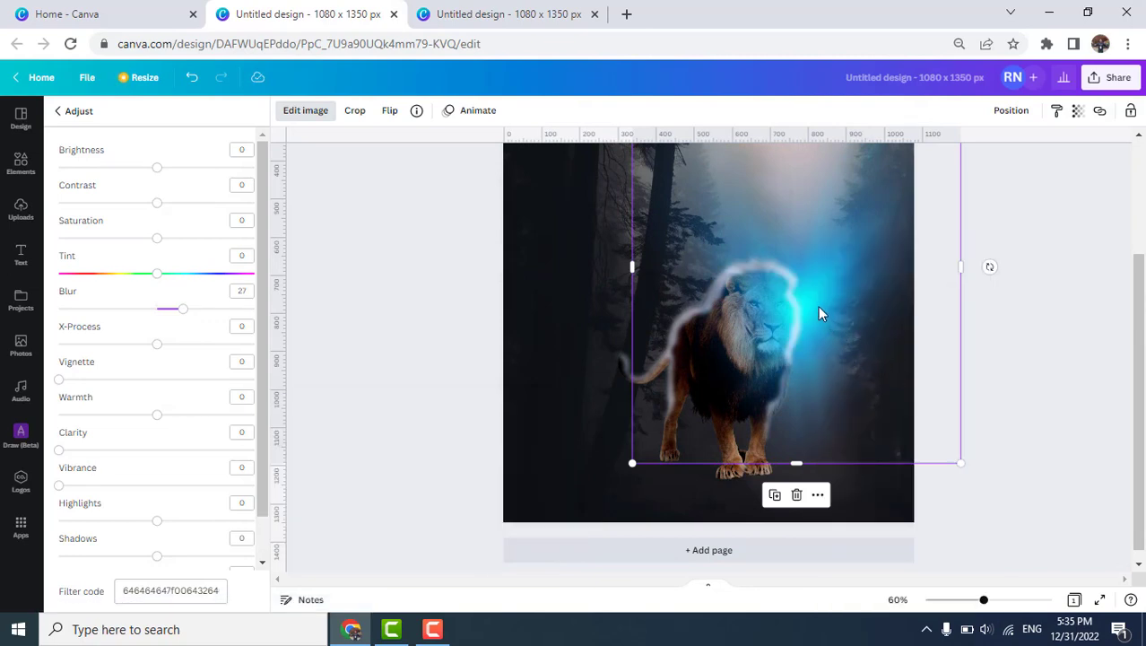
Set the outline copy's saturation to -100 and X-Process to -44
left_click(620, 363)
left_click_drag(158, 349, 115, 347)
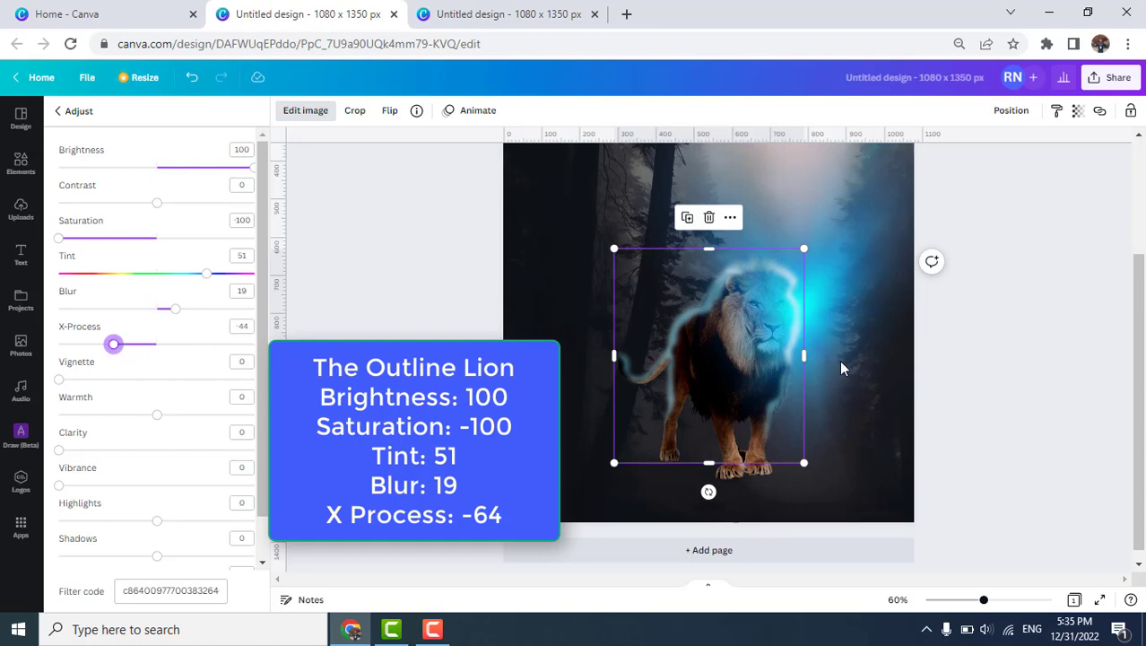
Duplicate the blurred blue light, move the duplicate over the lion's back and send it to the back
left_click(870, 300)
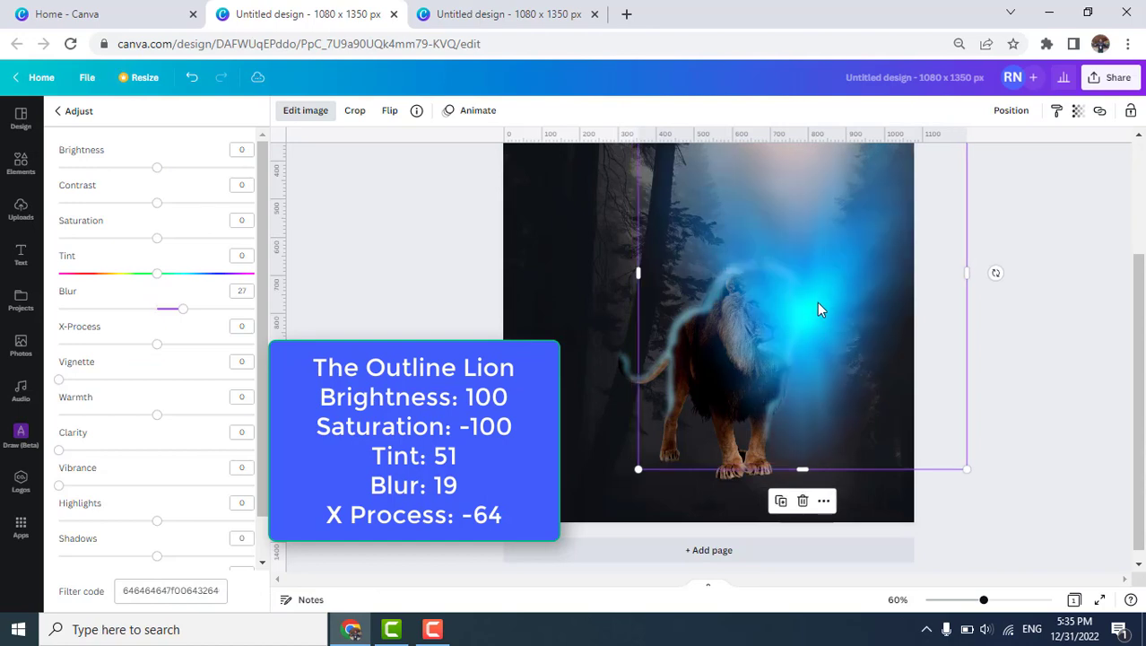
left_click_drag(813, 315, 718, 320)
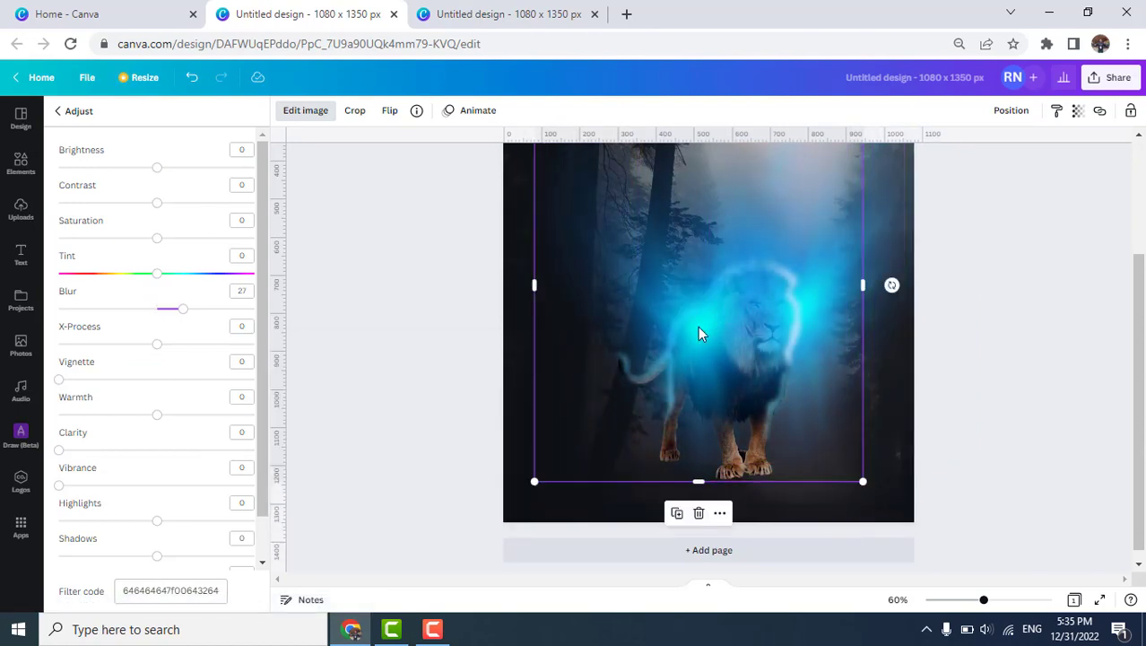
right_click(698, 326)
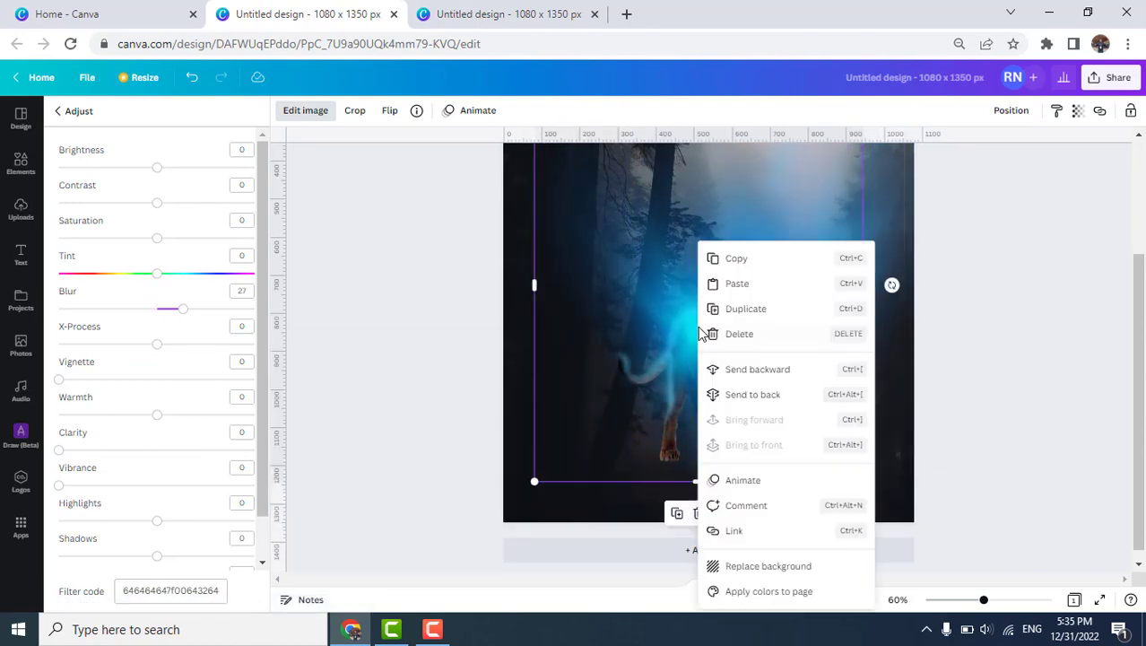
left_click(767, 394)
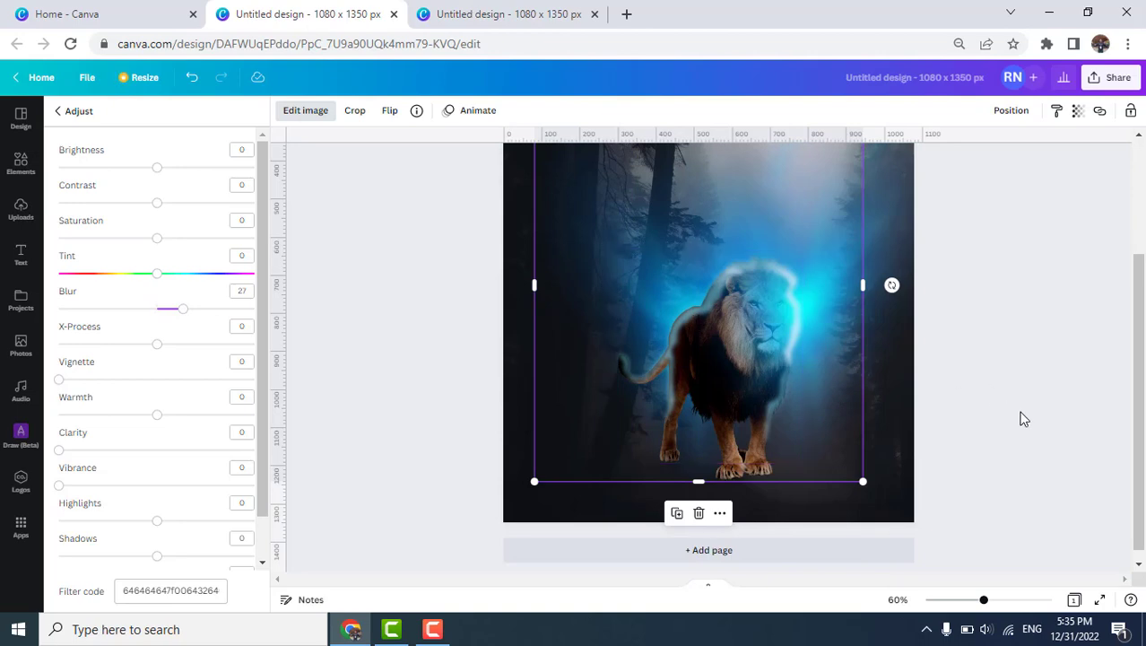
Enlarge the outline copy slightly from its corners so the glow extends just beyond the original lion's edges
left_click(693, 321)
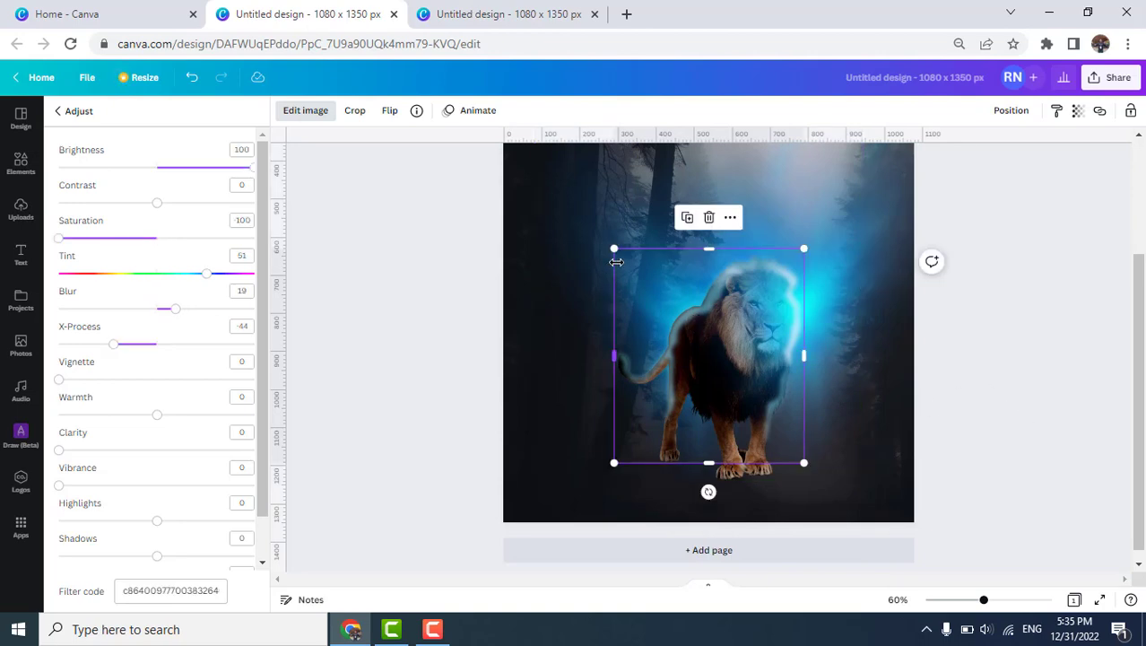
left_click_drag(613, 244, 609, 243)
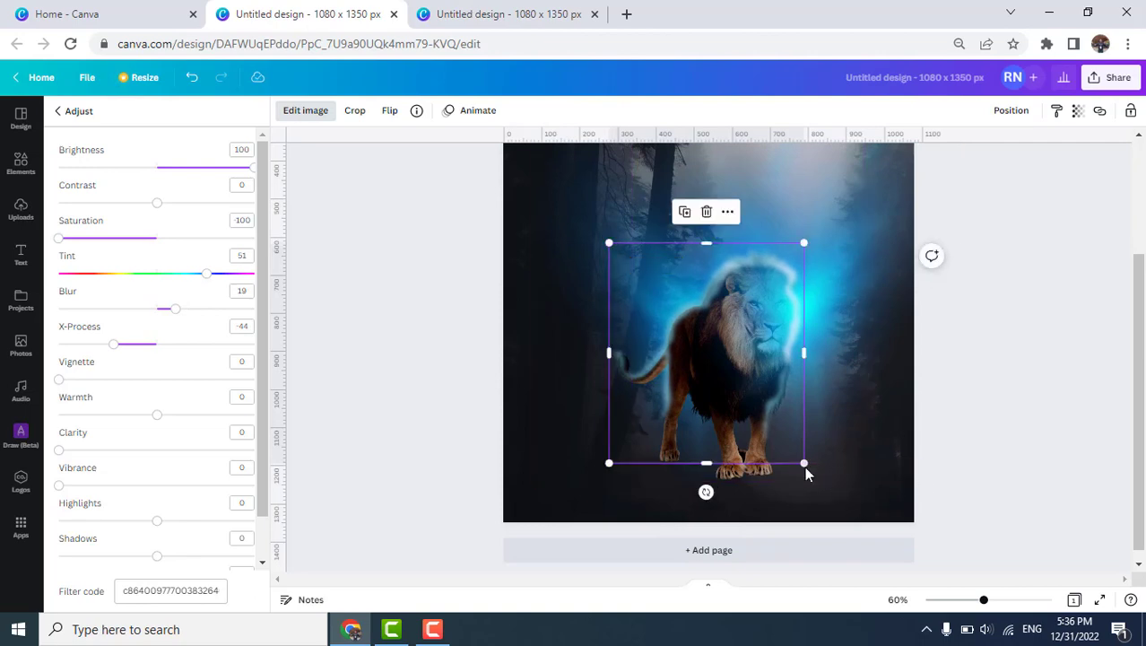
left_click_drag(805, 467, 809, 469)
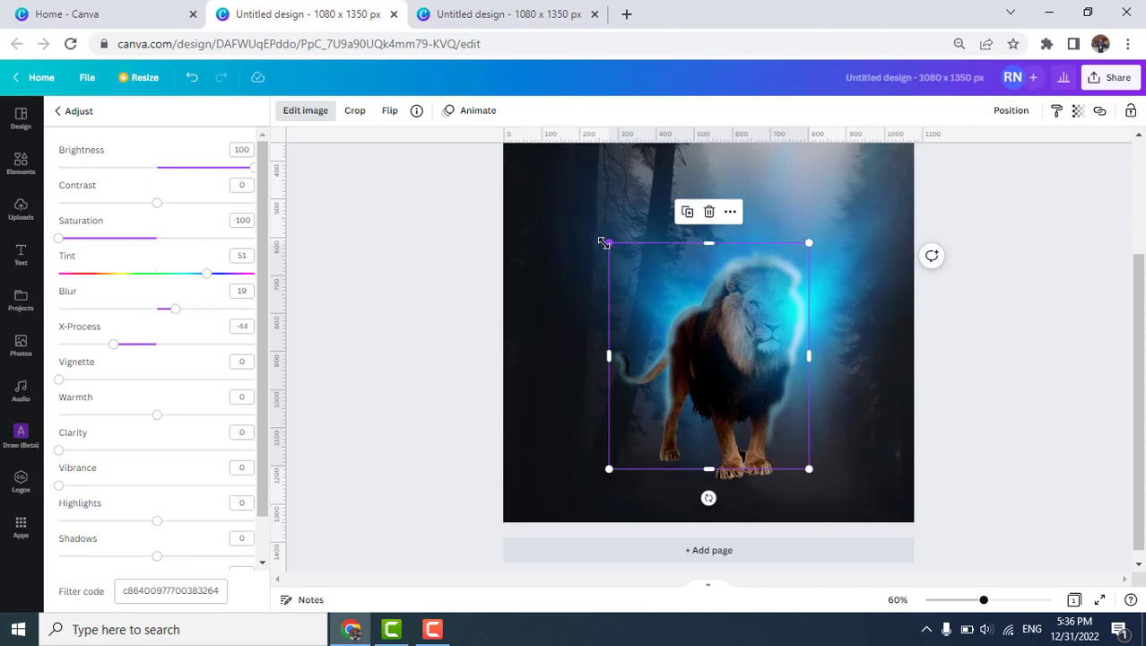
left_click_drag(604, 242, 603, 240)
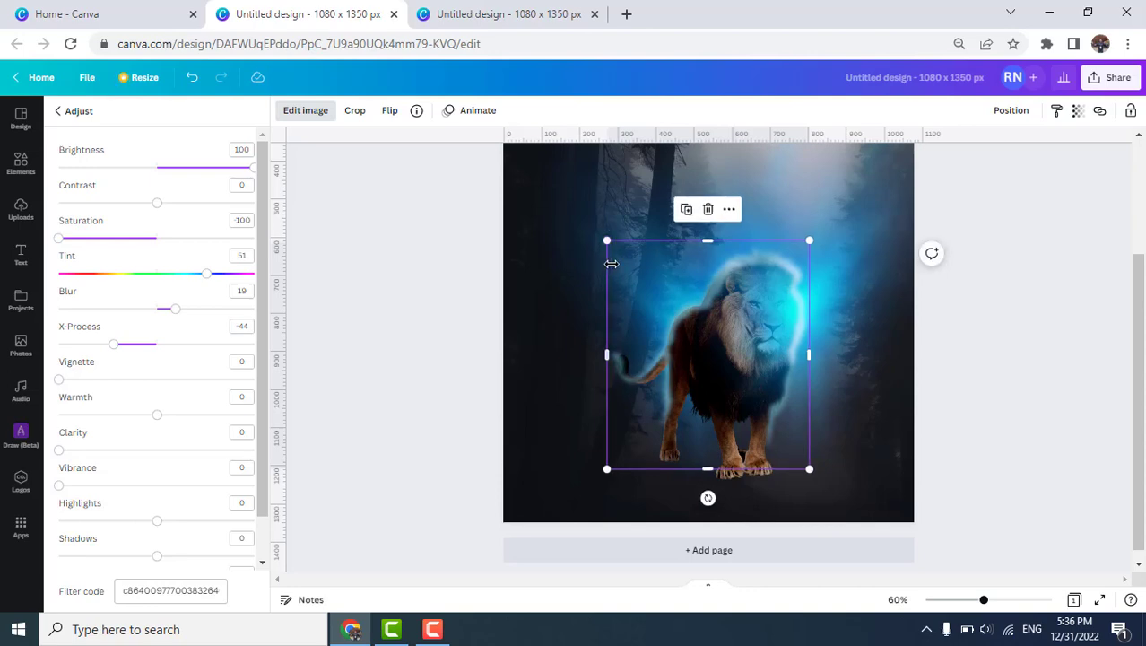
left_click_drag(607, 241, 607, 243)
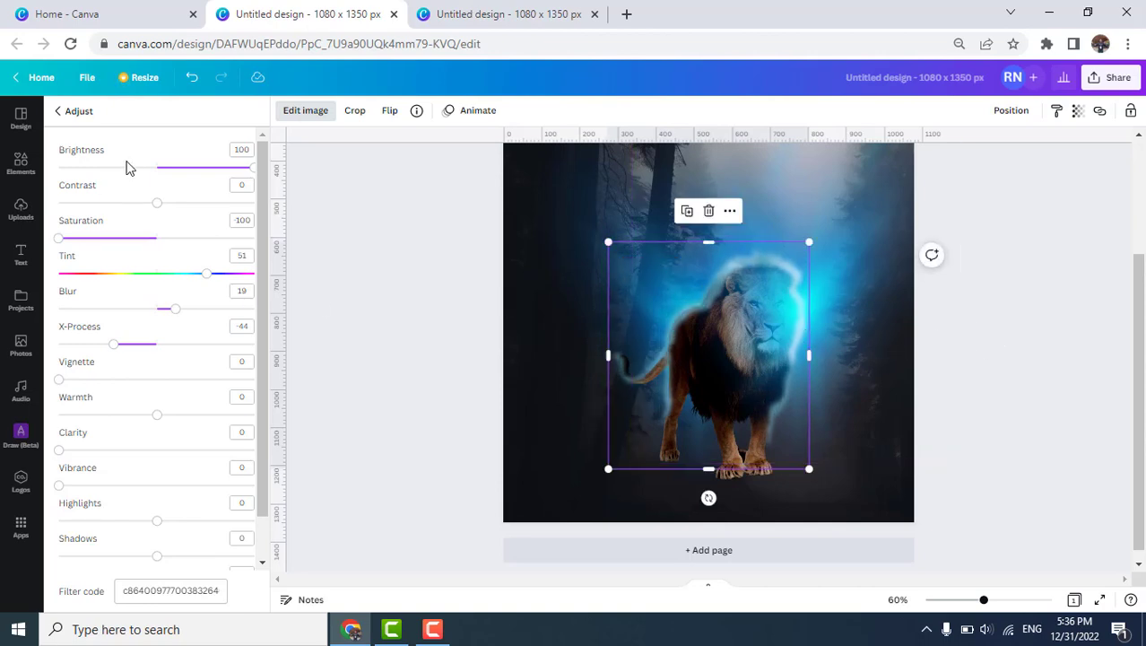
Browse the blue light graphics and add the round cyan glow with a bright white centre to the page
key("Escape")
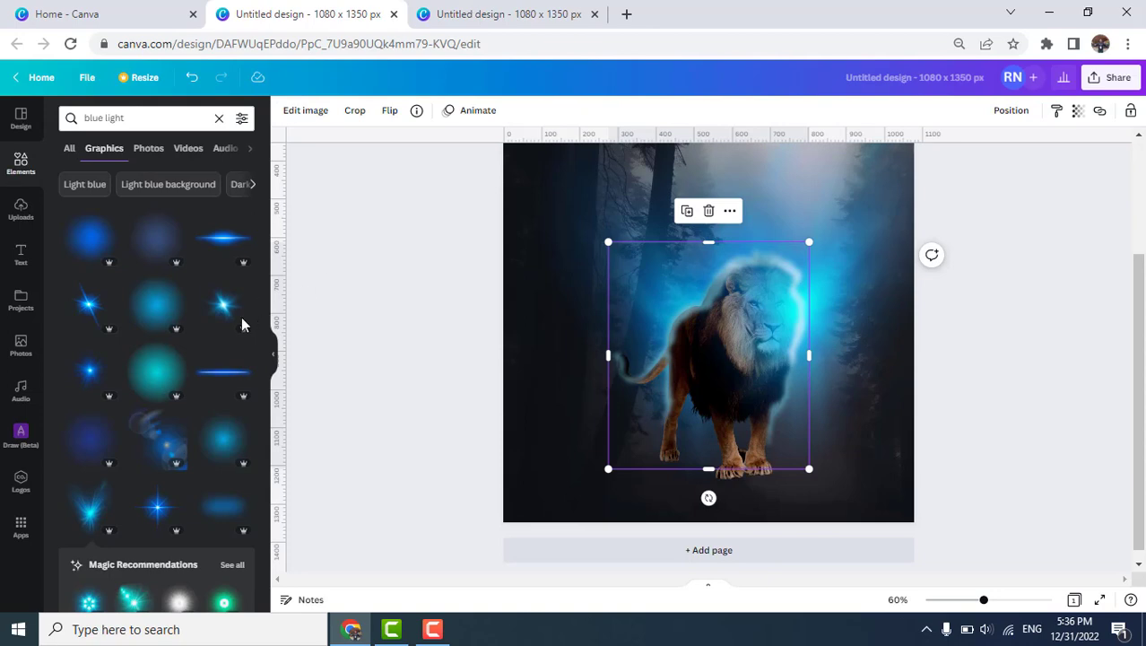
scroll(164, 355, "down", 4)
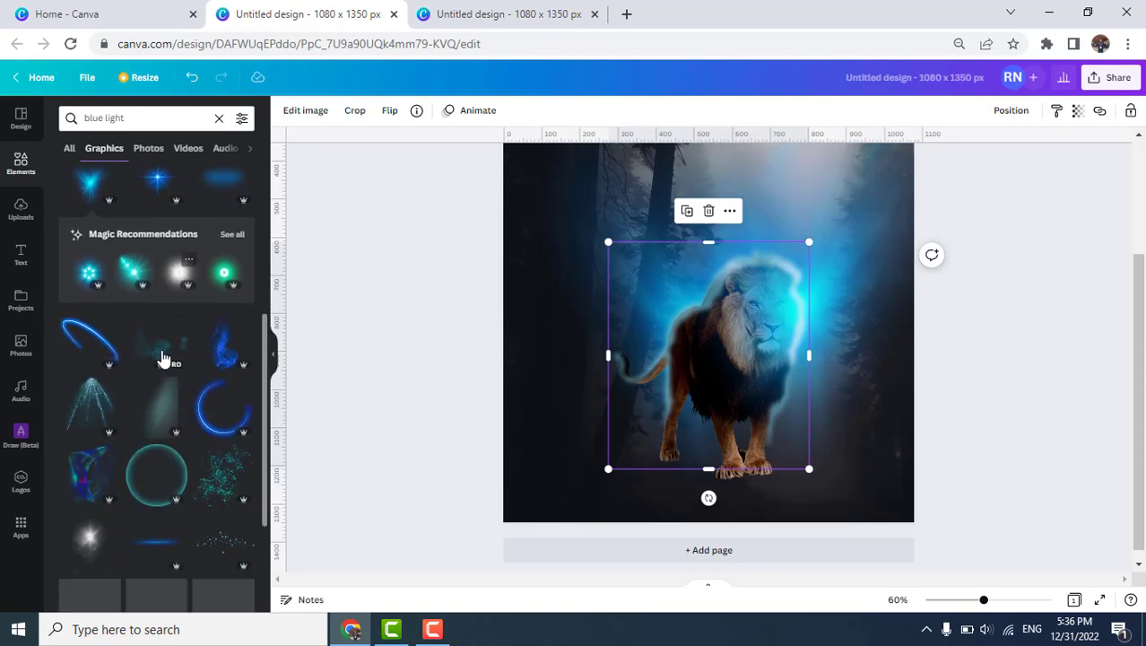
scroll(163, 359, "down", 2)
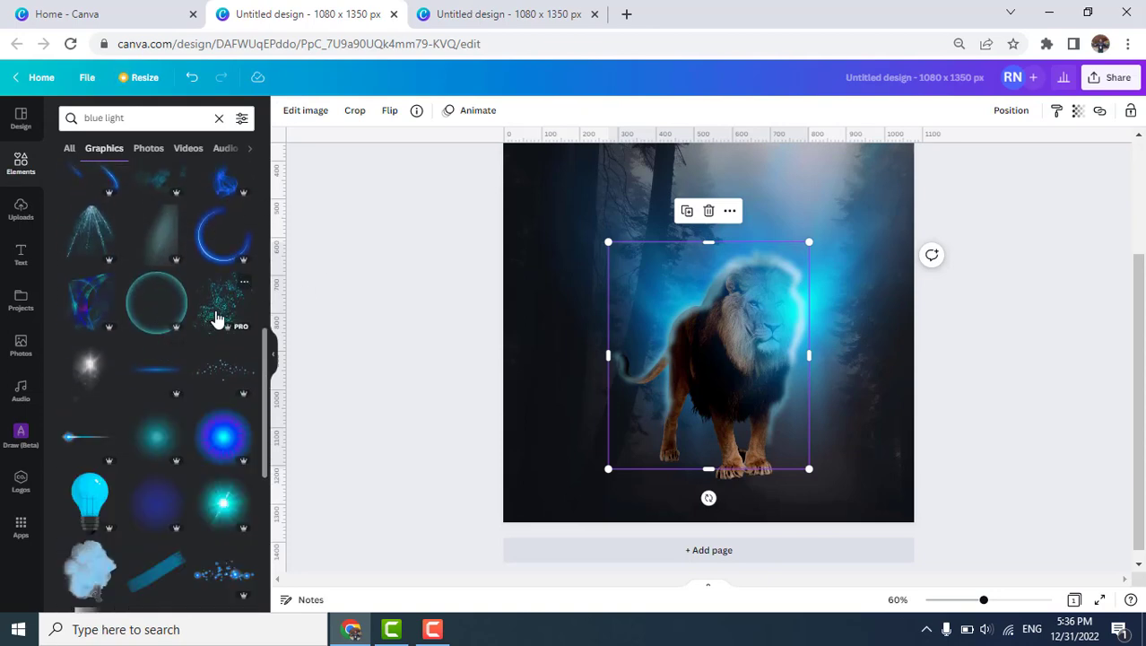
scroll(218, 319, "down", 5)
key("Escape")
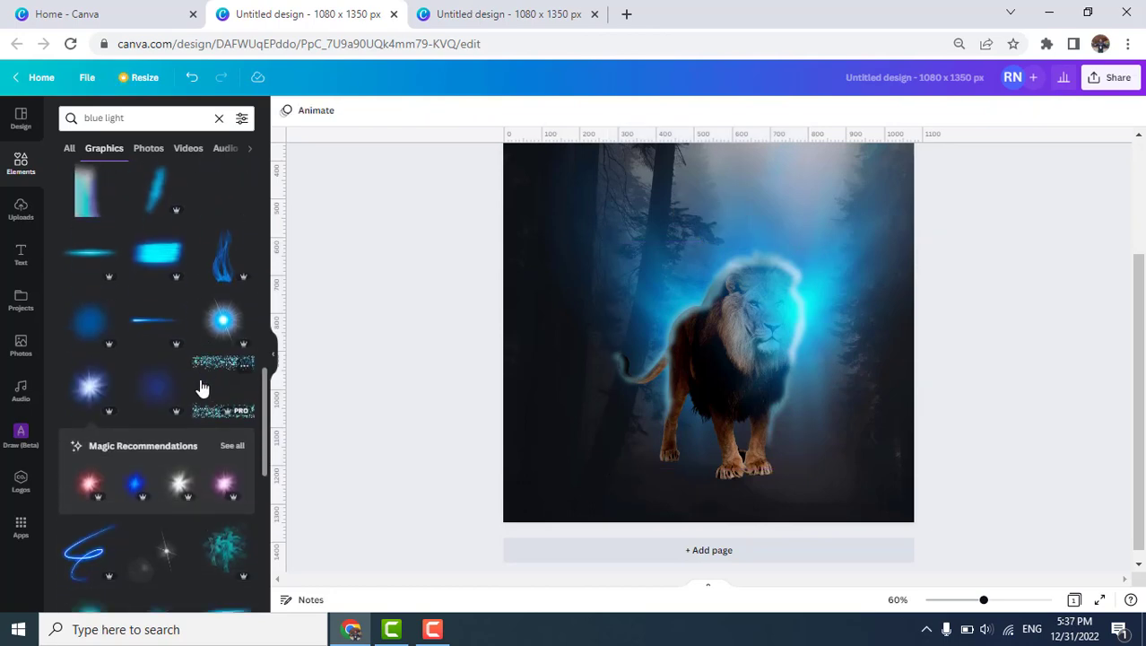
scroll(201, 388, "down", 3)
scroll(207, 384, "down", 1)
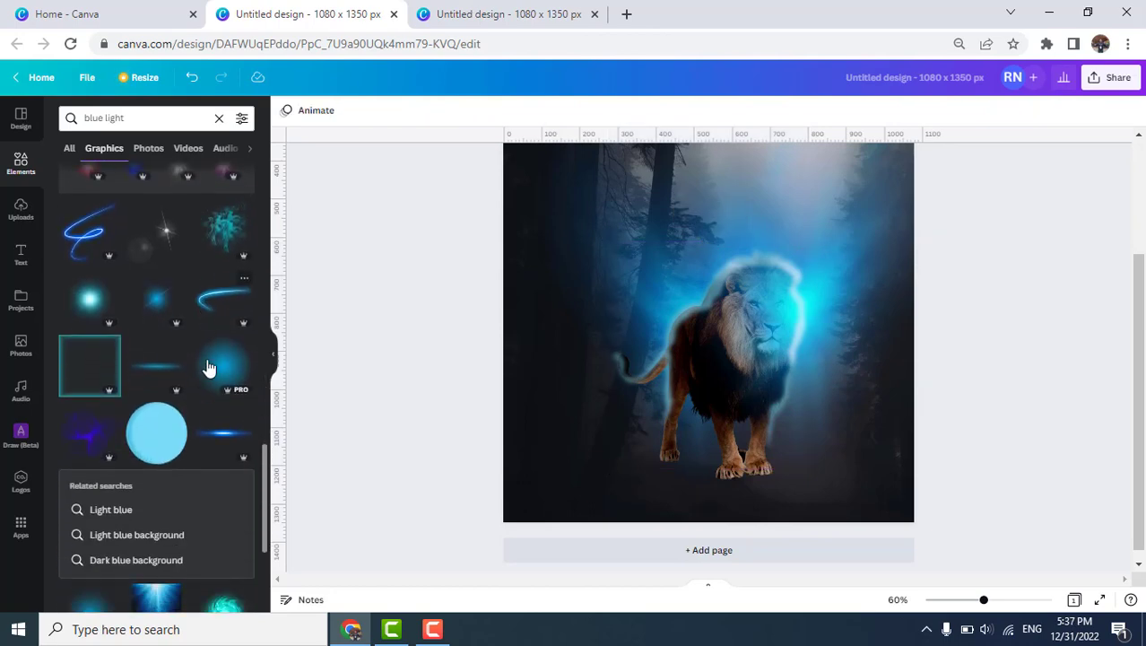
scroll(174, 354, "down", 1)
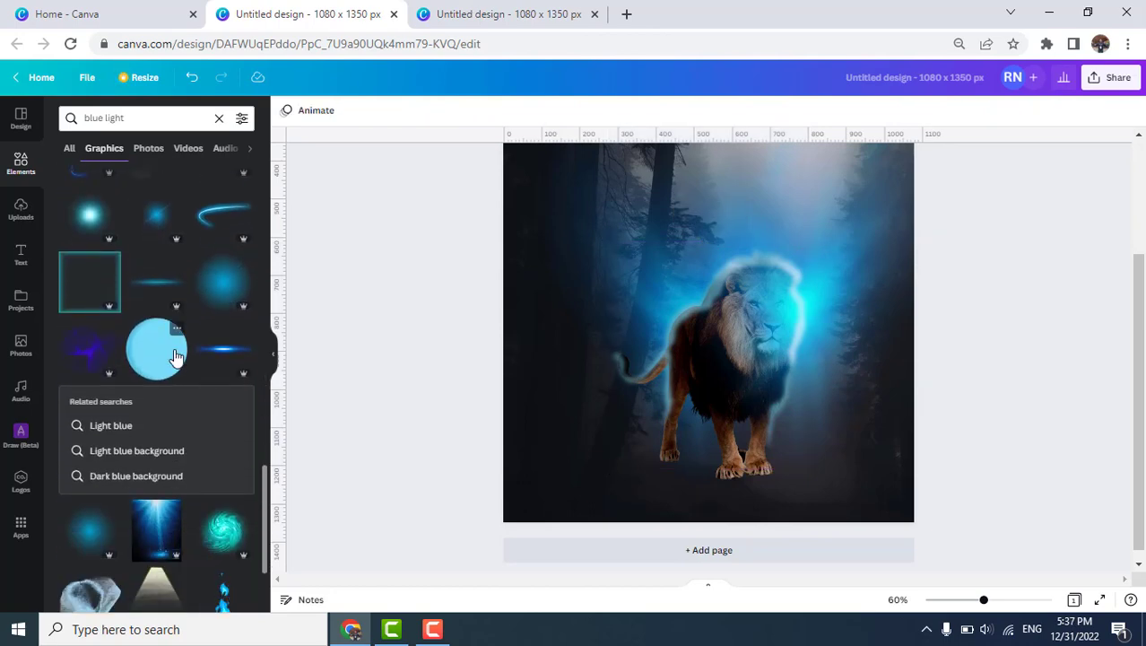
scroll(176, 356, "up", 1)
left_click(90, 300)
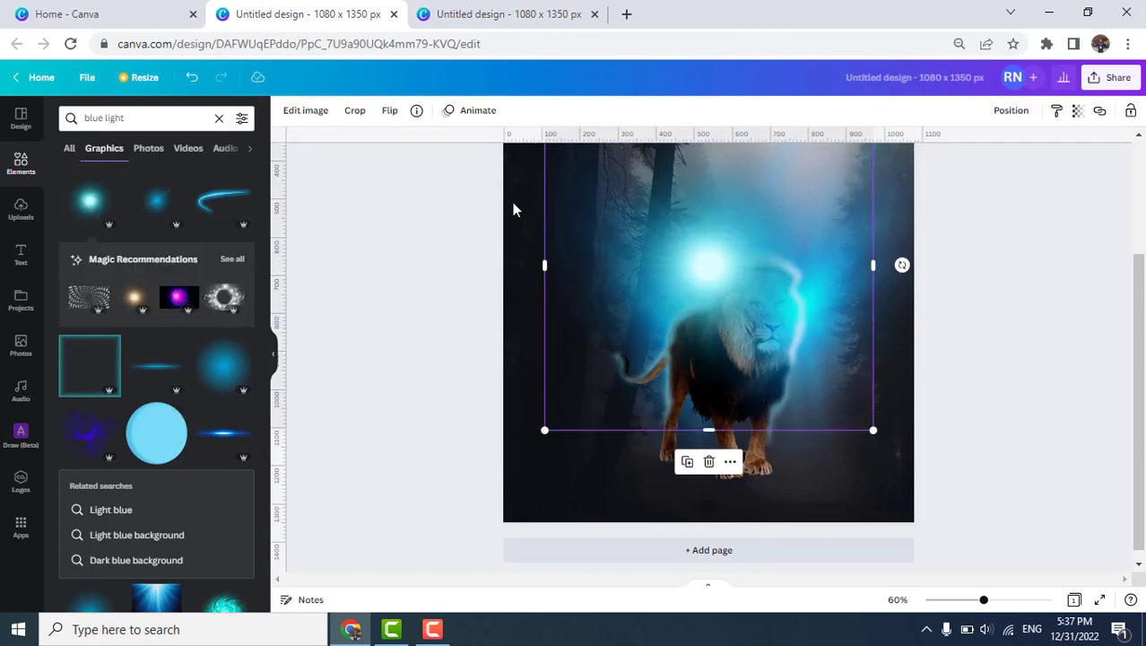
Set the new cyan glow's blur to 18 and place it behind the lion's back
left_click(302, 115)
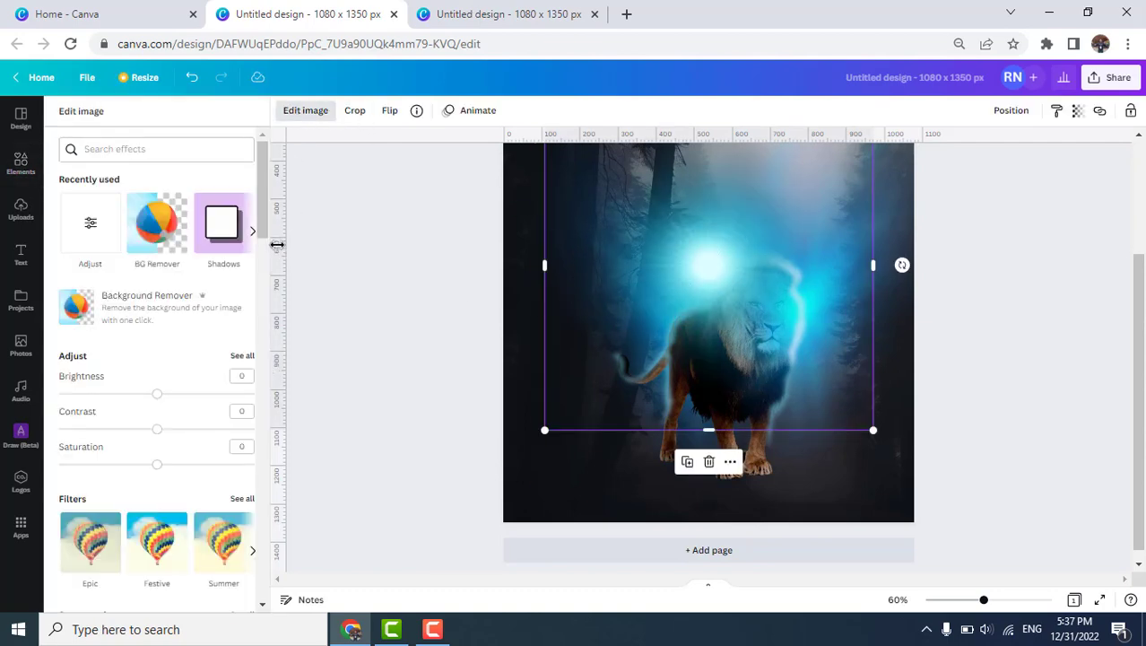
left_click(89, 228)
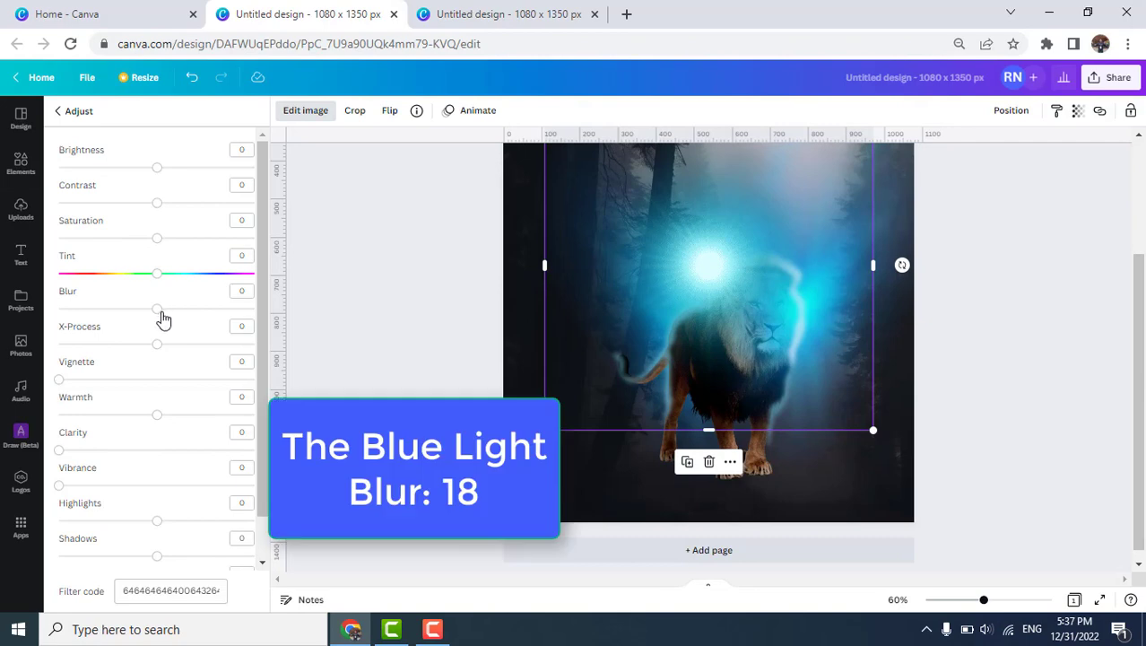
left_click_drag(159, 309, 176, 314)
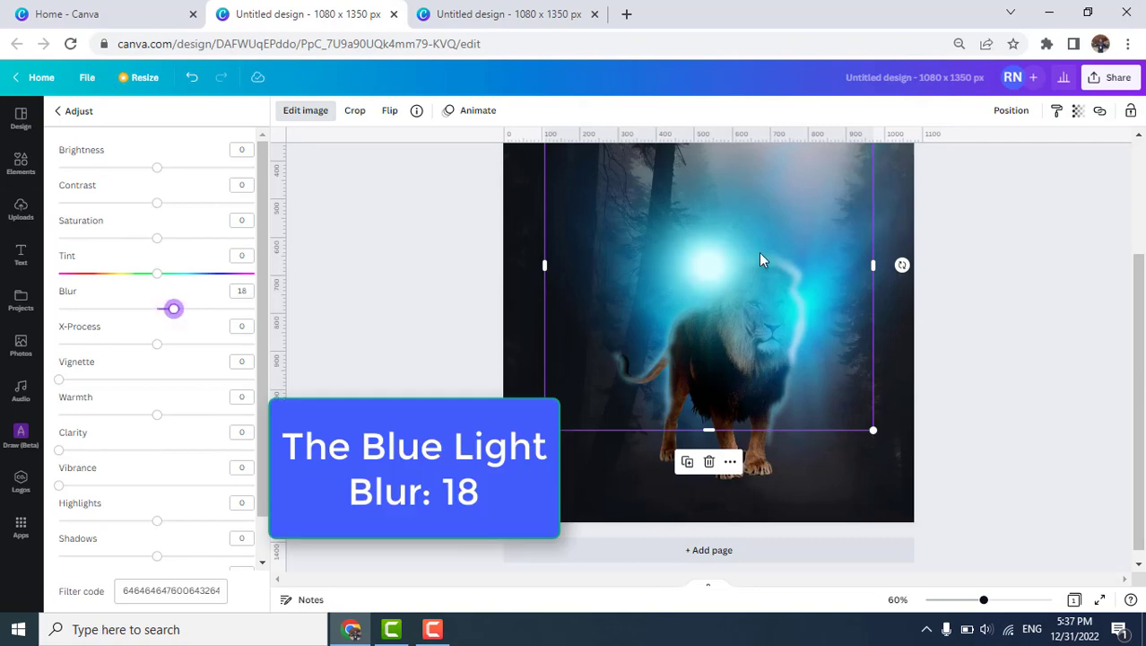
left_click_drag(691, 288, 677, 328)
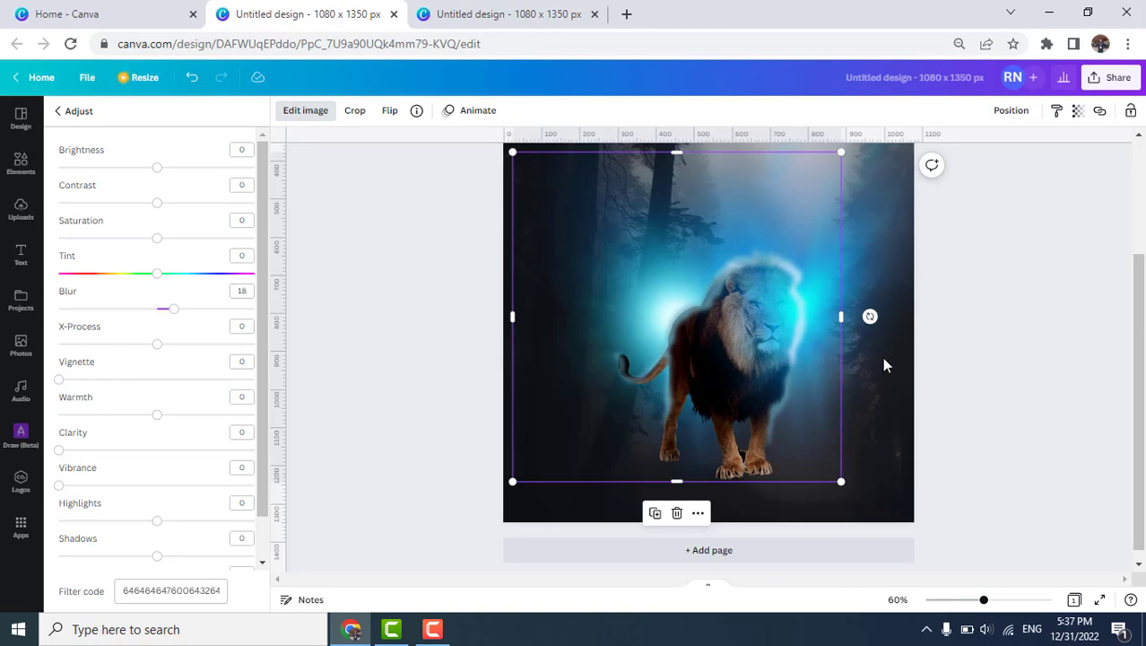
Set the original lion's brightness to -71 and nudge the glowing outline copy slightly upward
left_click(735, 475)
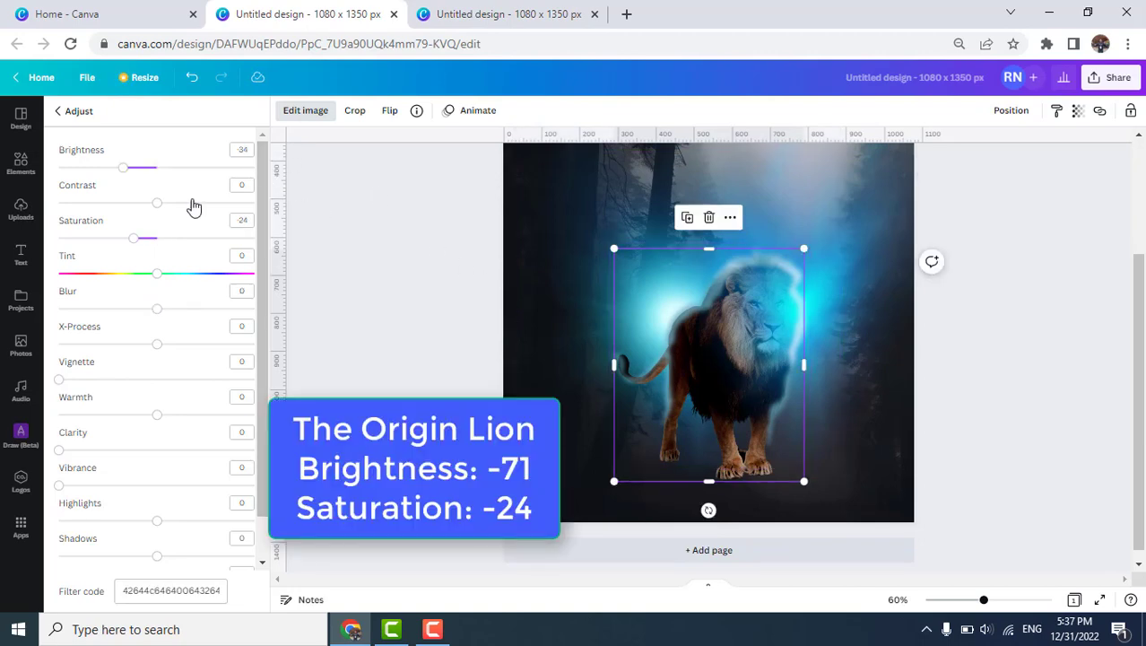
left_click_drag(125, 170, 85, 170)
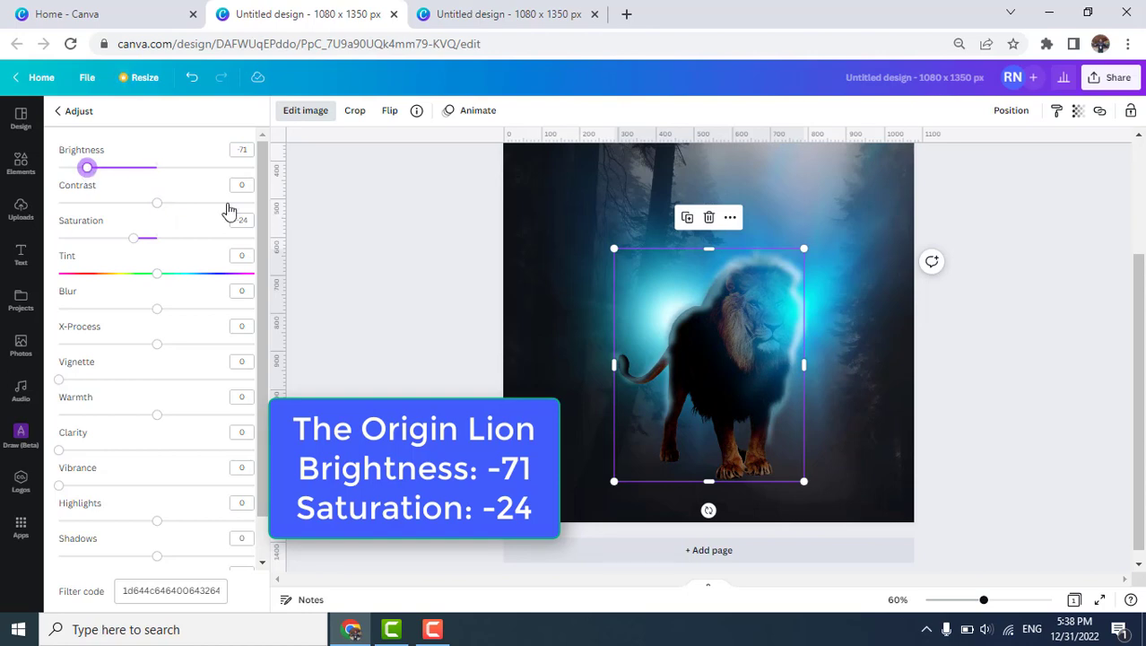
left_click(595, 232)
left_click_drag(592, 231, 619, 358)
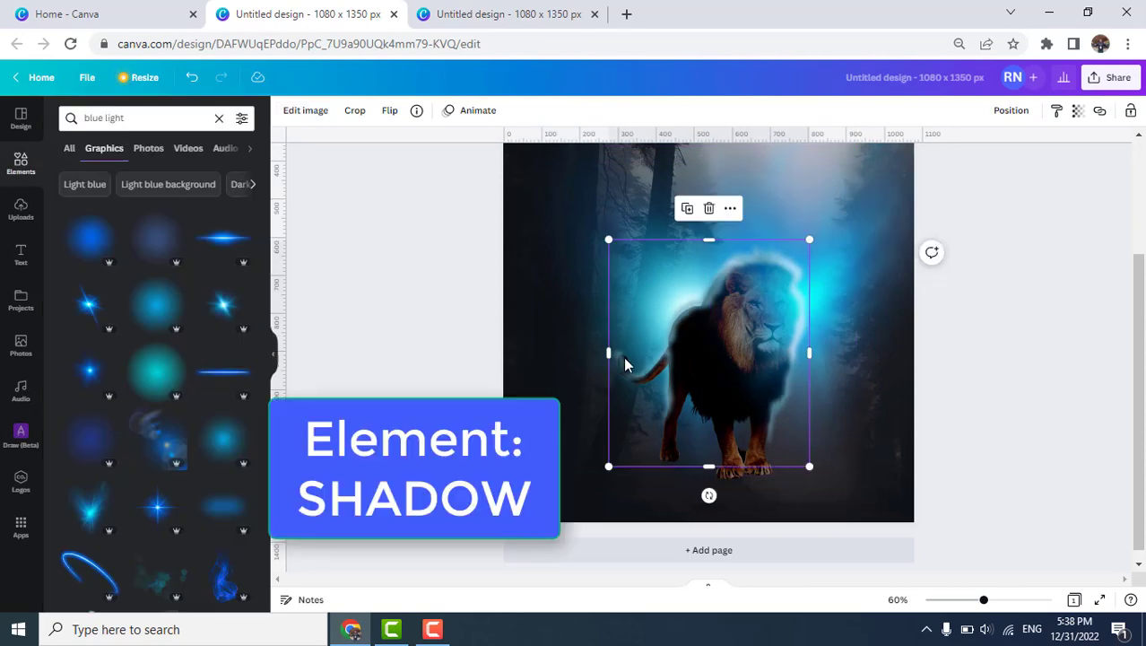
Search the graphics for "shadow" and add a wide, soft-edged black shadow to the page
left_click(140, 119)
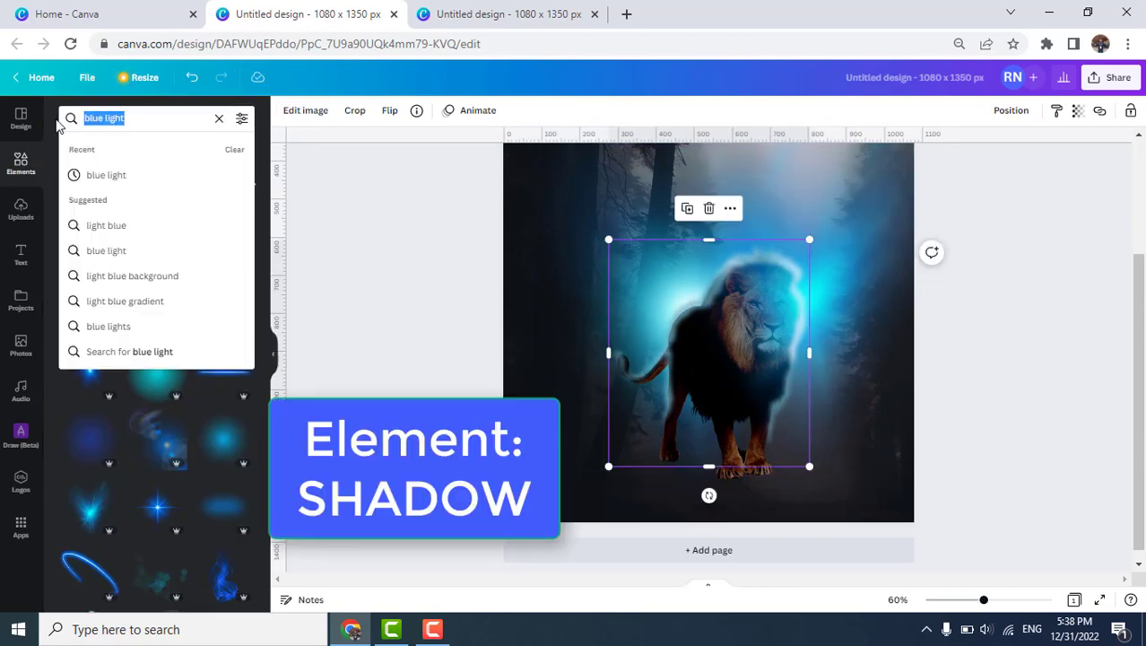
key("BackSpace")
type("shadow")
key("Return")
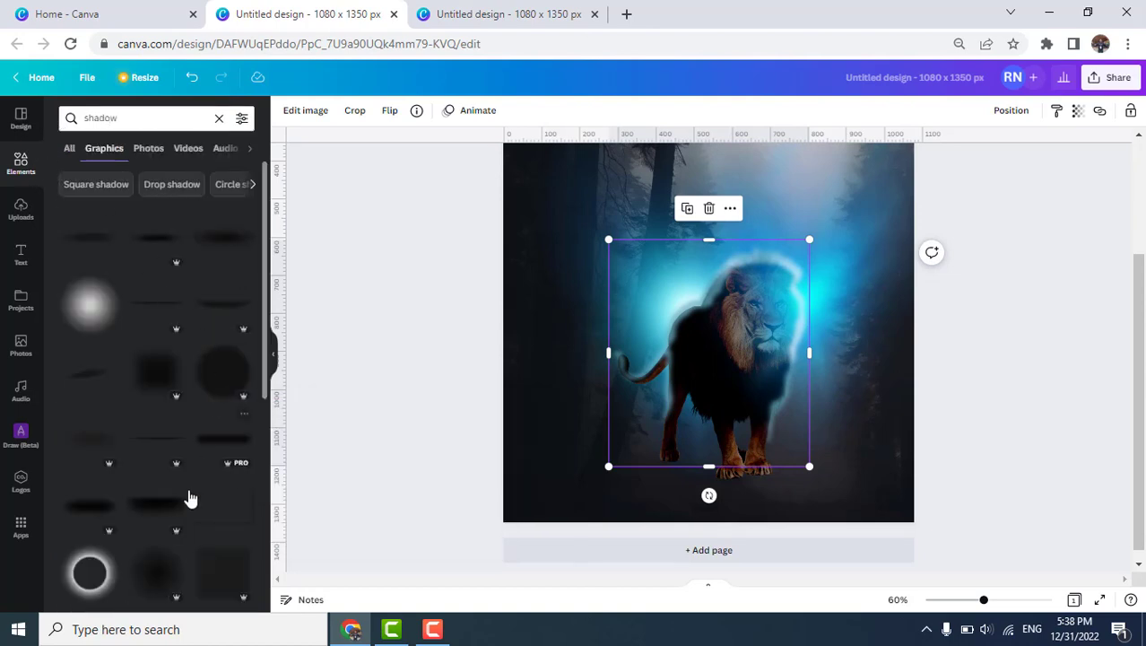
left_click(150, 515)
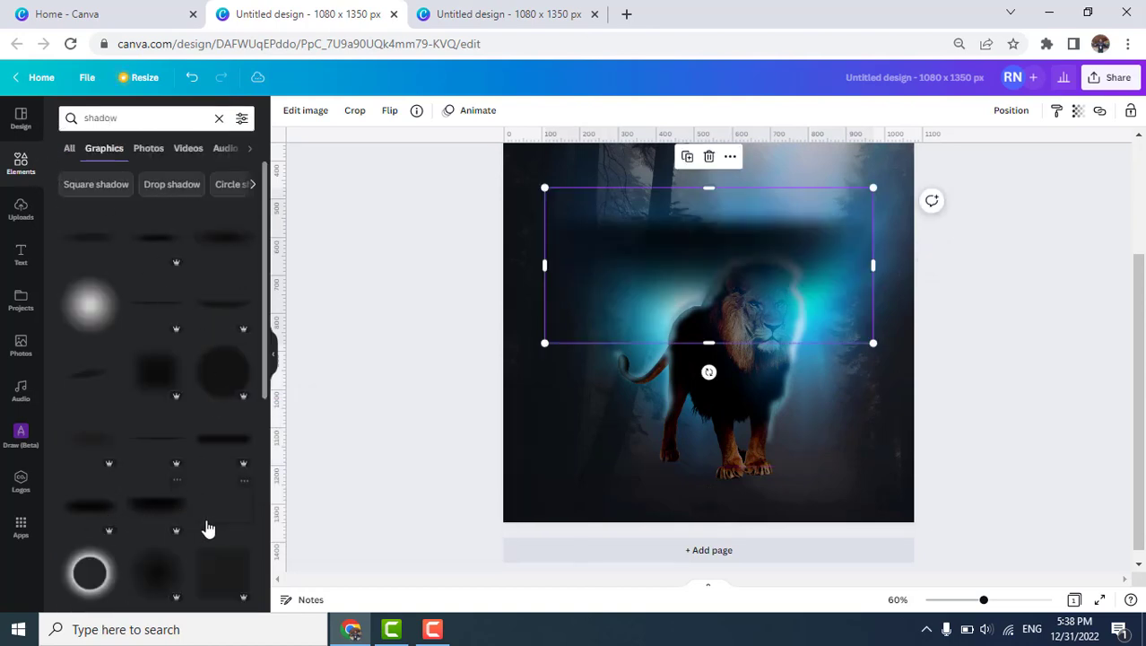
Move the shadow down over the lion's feet and duplicate it repeatedly to darken the ground
left_click_drag(692, 271, 798, 482)
key("ctrl+d")
key("ctrl+d")
key("ctrl+d")
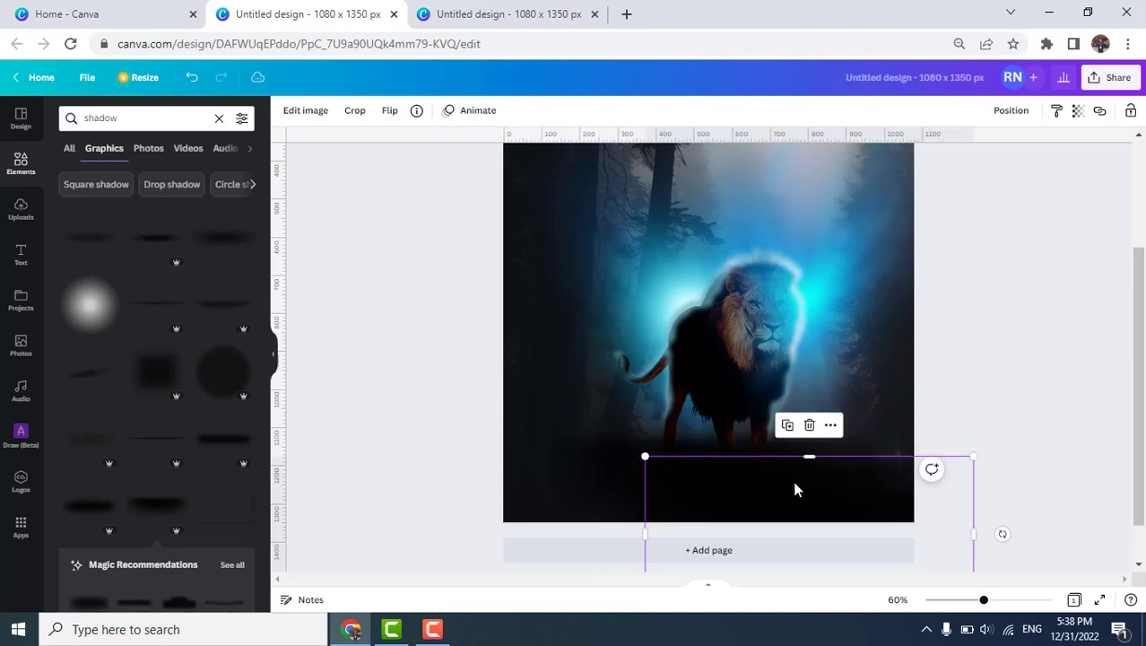
Enlarge the topmost shadow copy from its corners so it spans beyond both sides of the page's lower half
left_click(394, 115)
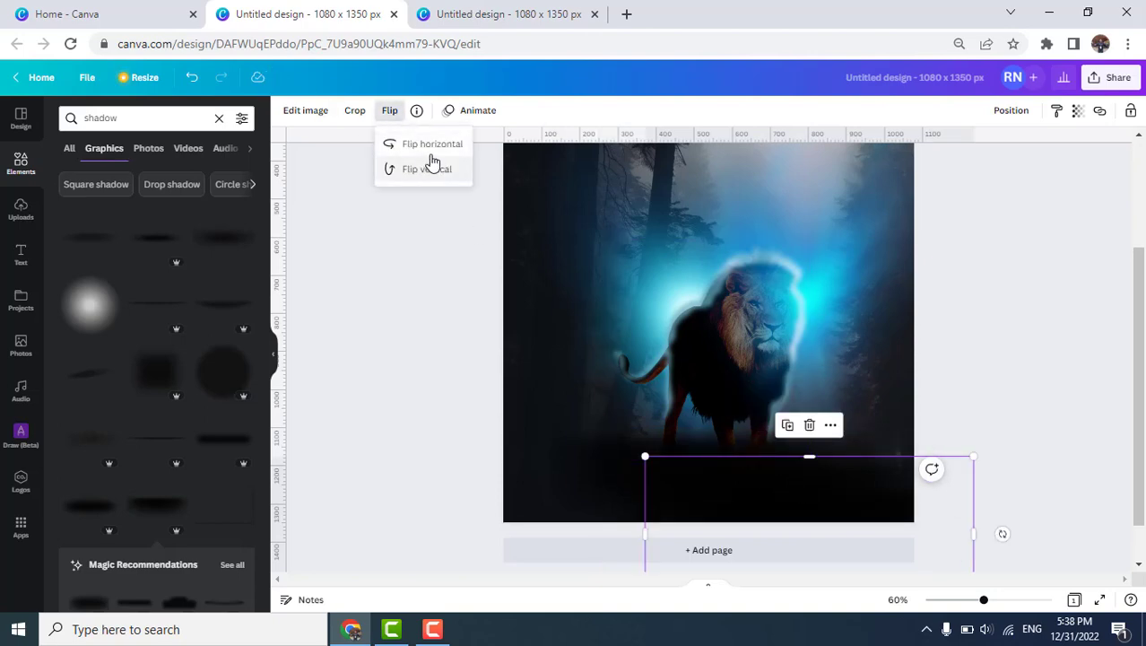
left_click_drag(645, 457, 392, 334)
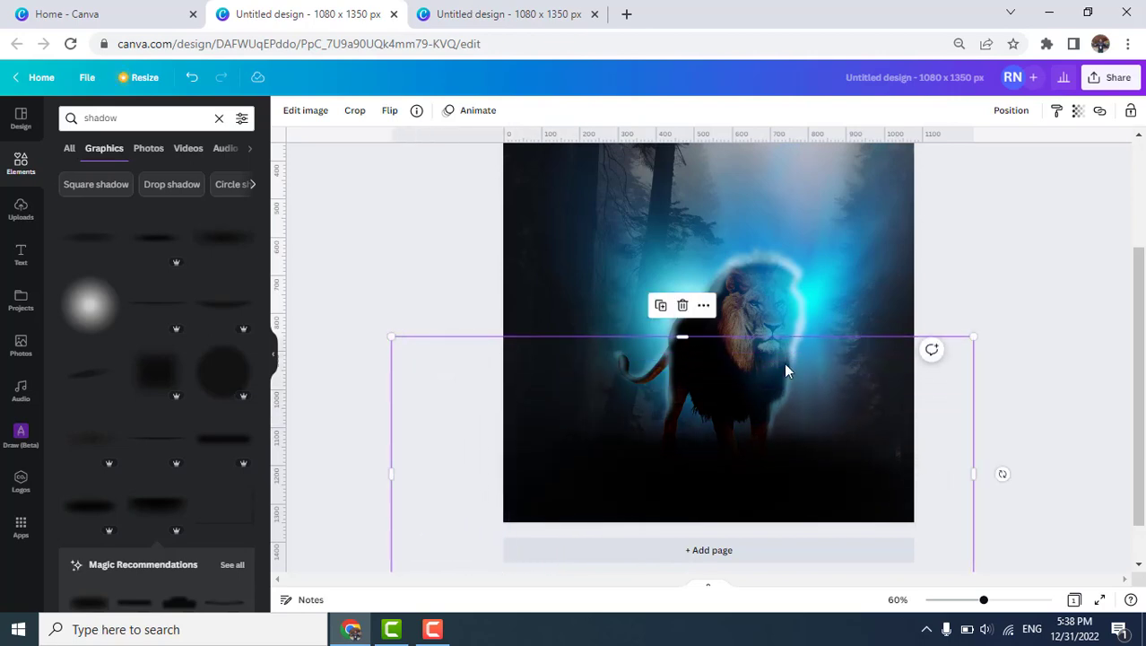
left_click_drag(1045, 303, 1051, 302)
left_click_drag(823, 465, 827, 469)
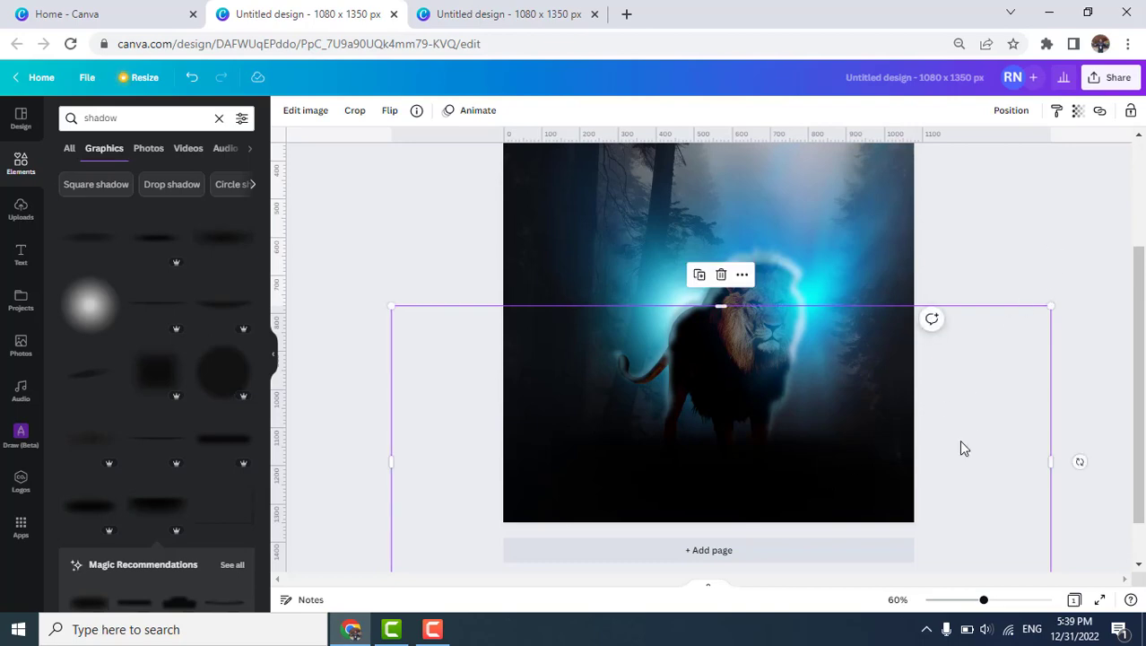
Set the forest background's brightness to -17 and its blur to 8
left_click(965, 600)
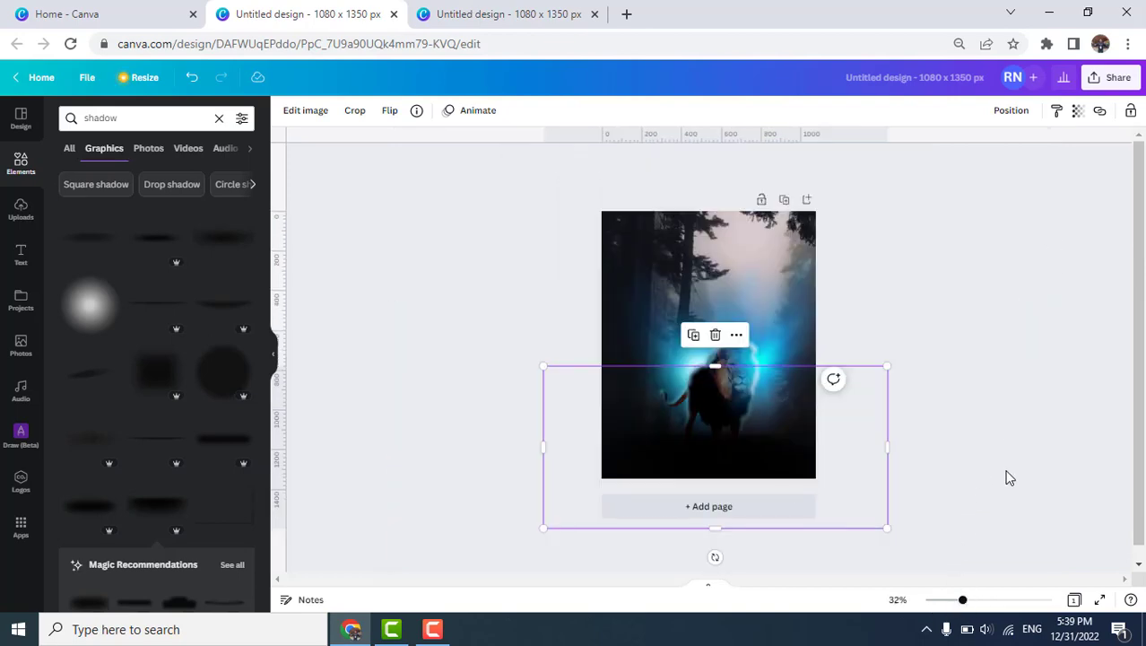
left_click_drag(965, 604, 978, 602)
left_click(655, 205)
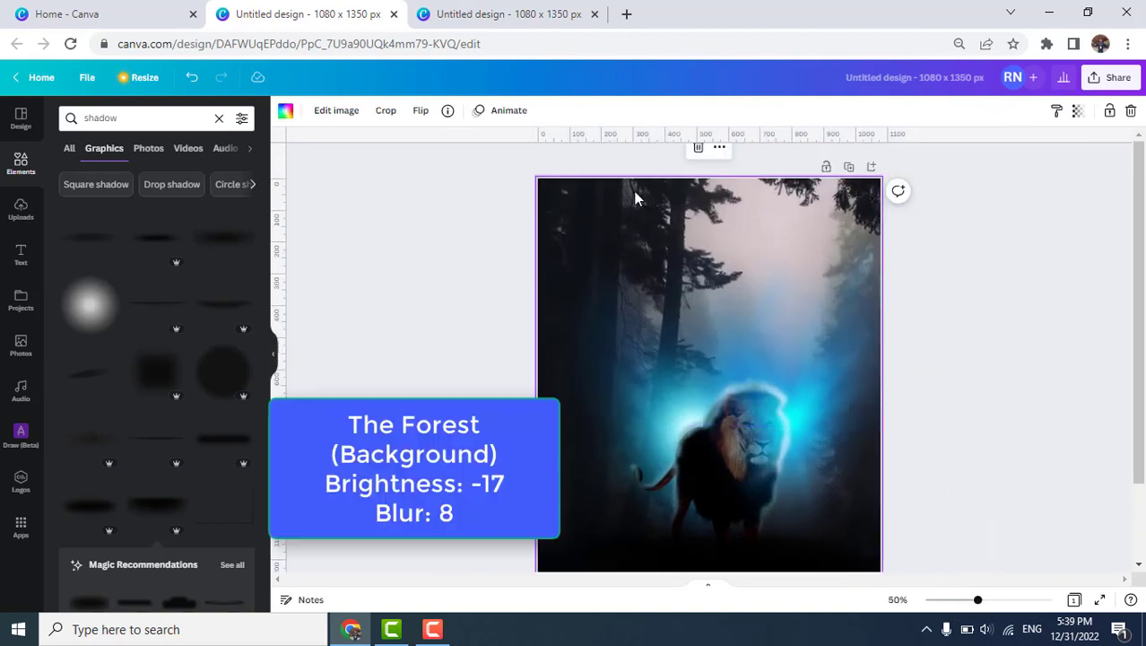
left_click(335, 115)
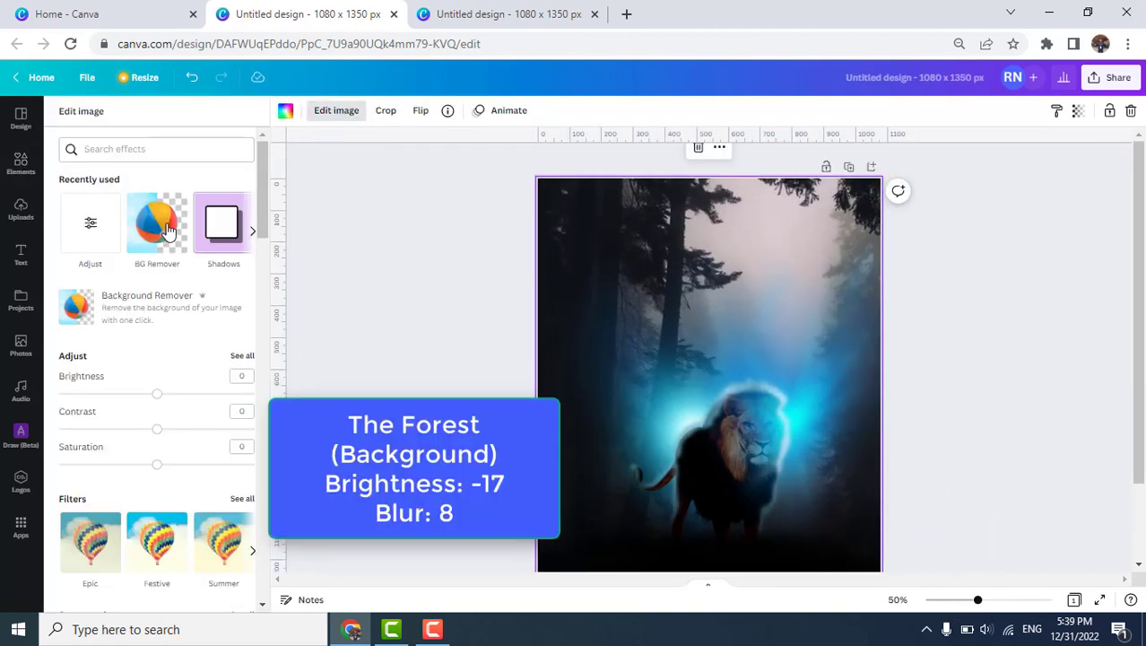
left_click(84, 242)
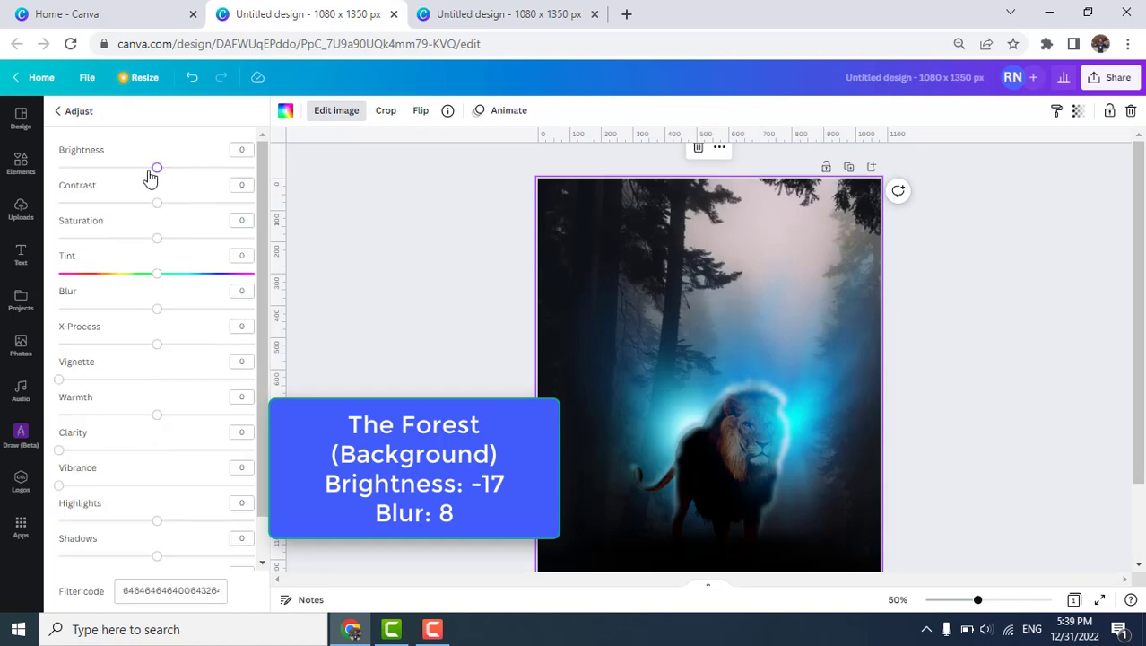
left_click_drag(157, 168, 156, 225)
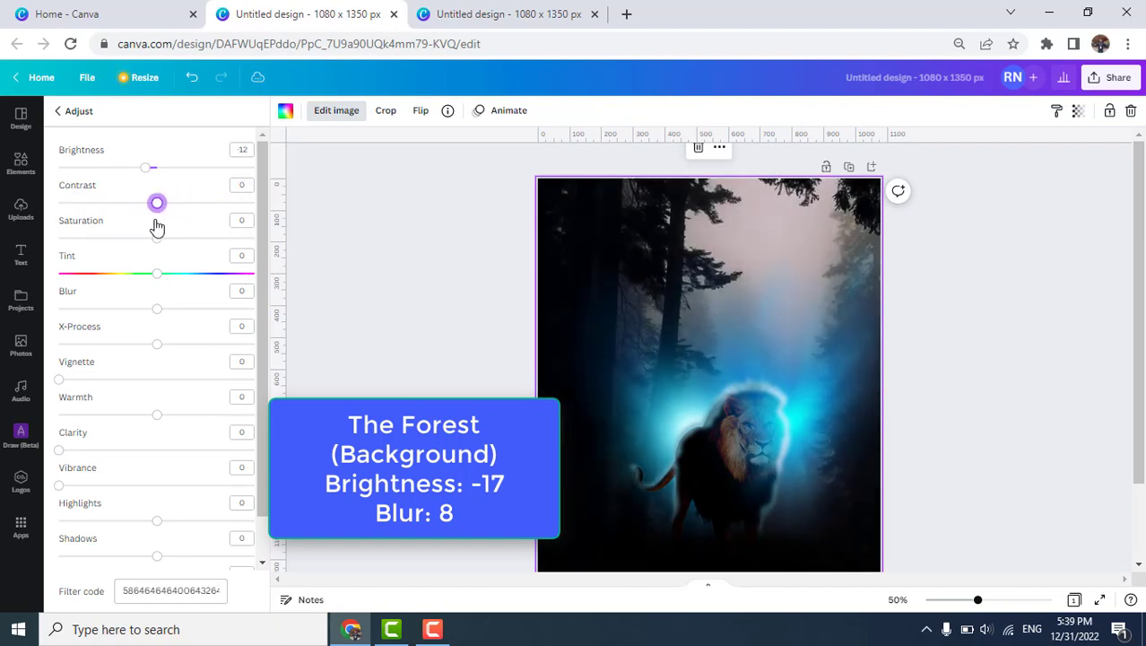
left_click_drag(154, 309, 166, 330)
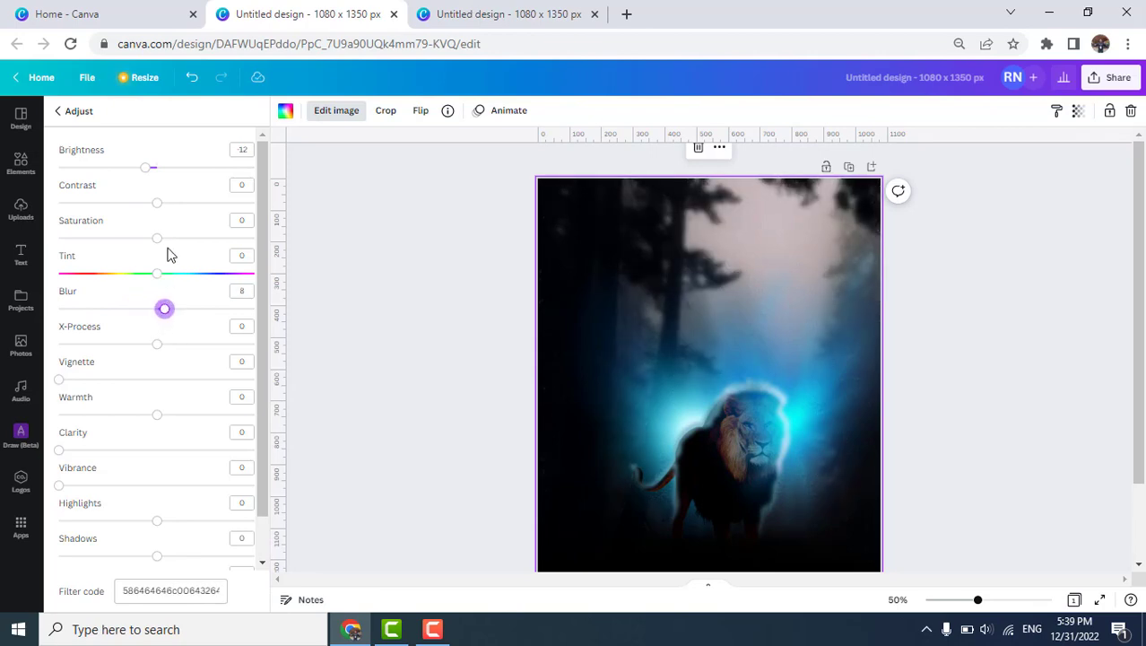
mouse_move(147, 170)
left_mouse_down()
mouse_move(133, 174)
mouse_move(141, 177)
left_mouse_up()
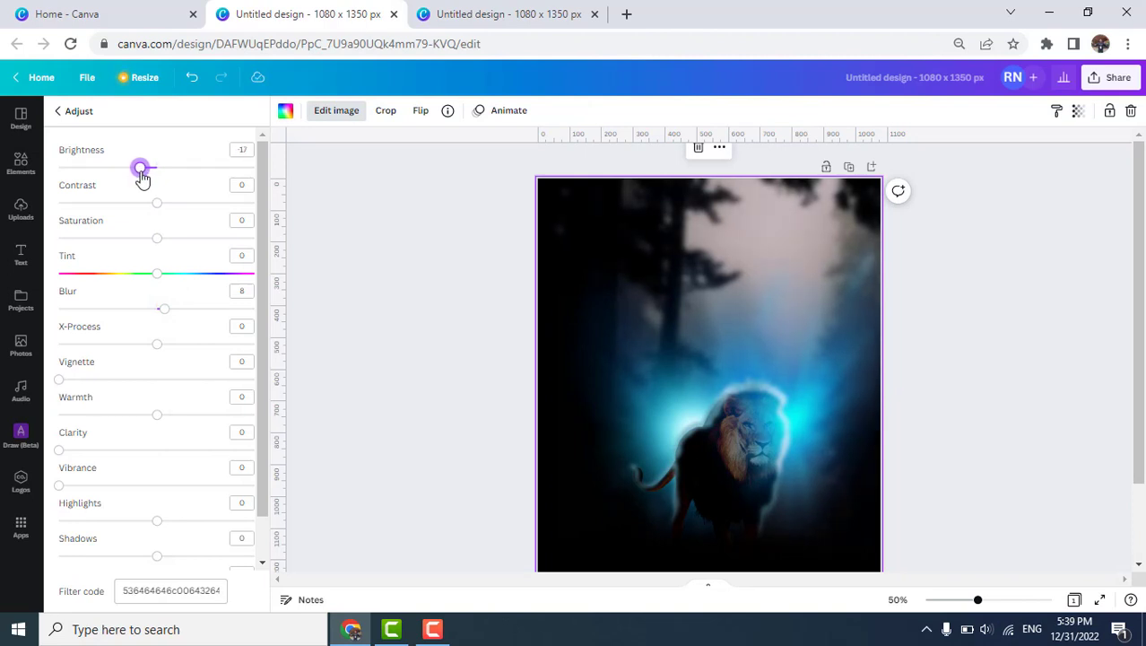
Clear the graphics search and add the "Glow effect butterflies" graphic from the recently used elements
scroll(960, 337, "down", 2)
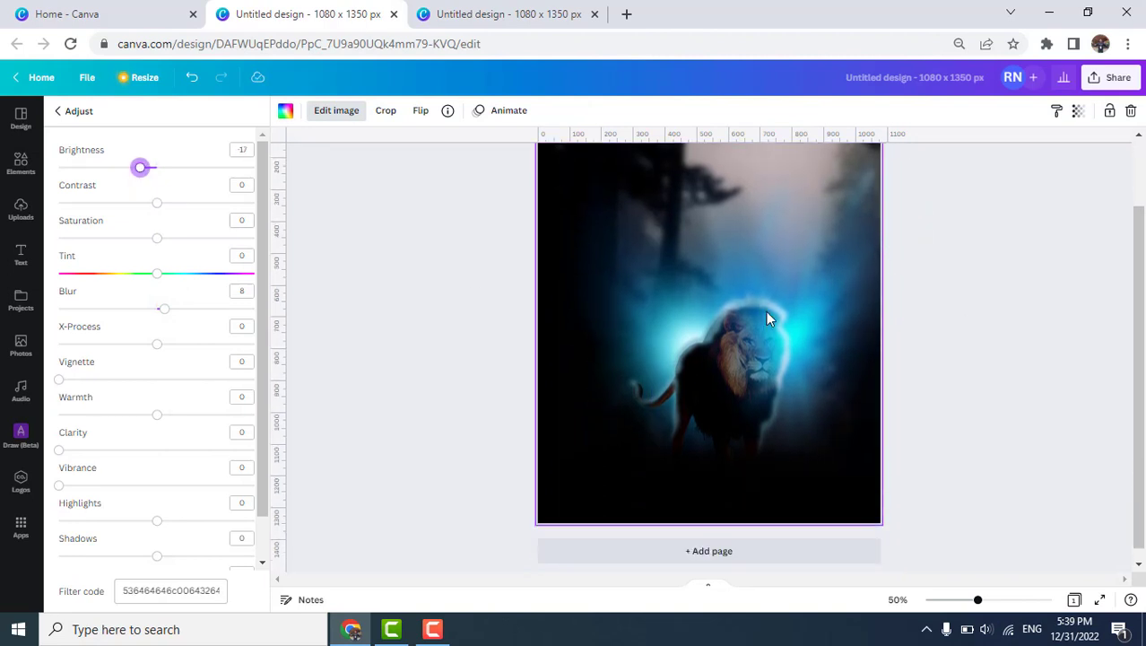
left_click(21, 163)
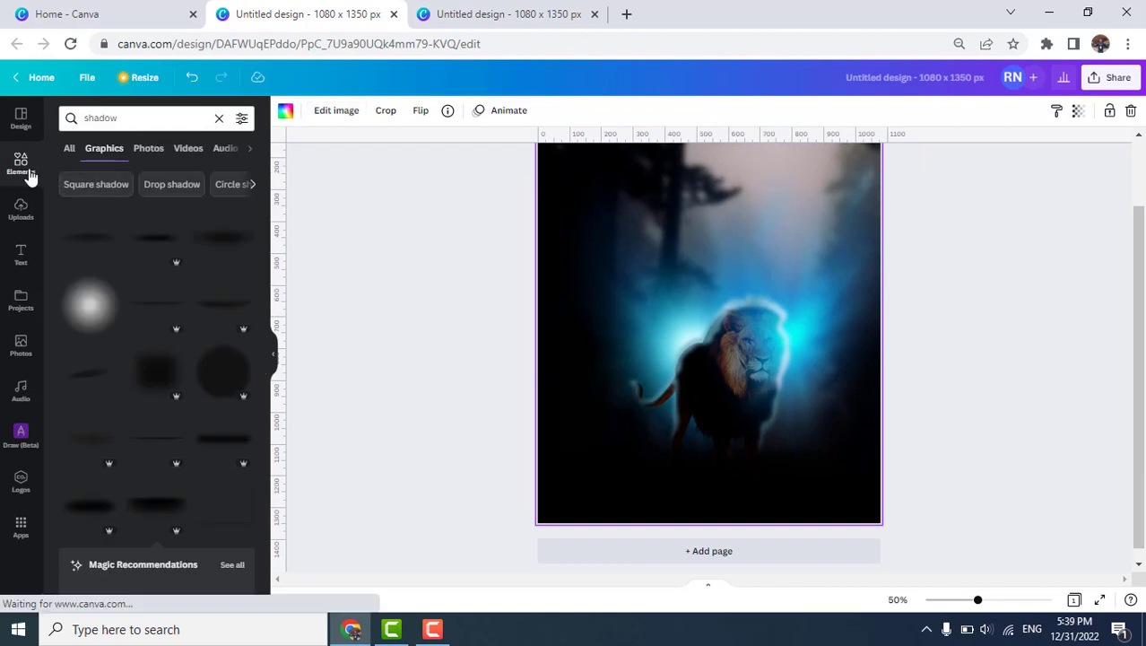
left_click(218, 117)
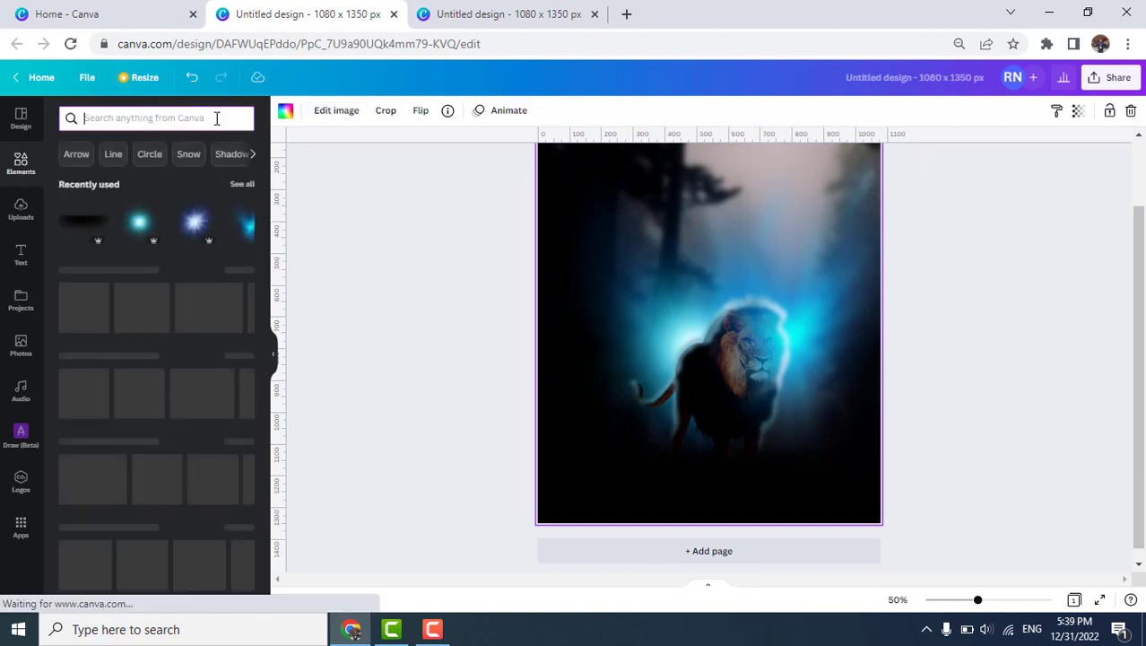
left_click(242, 184)
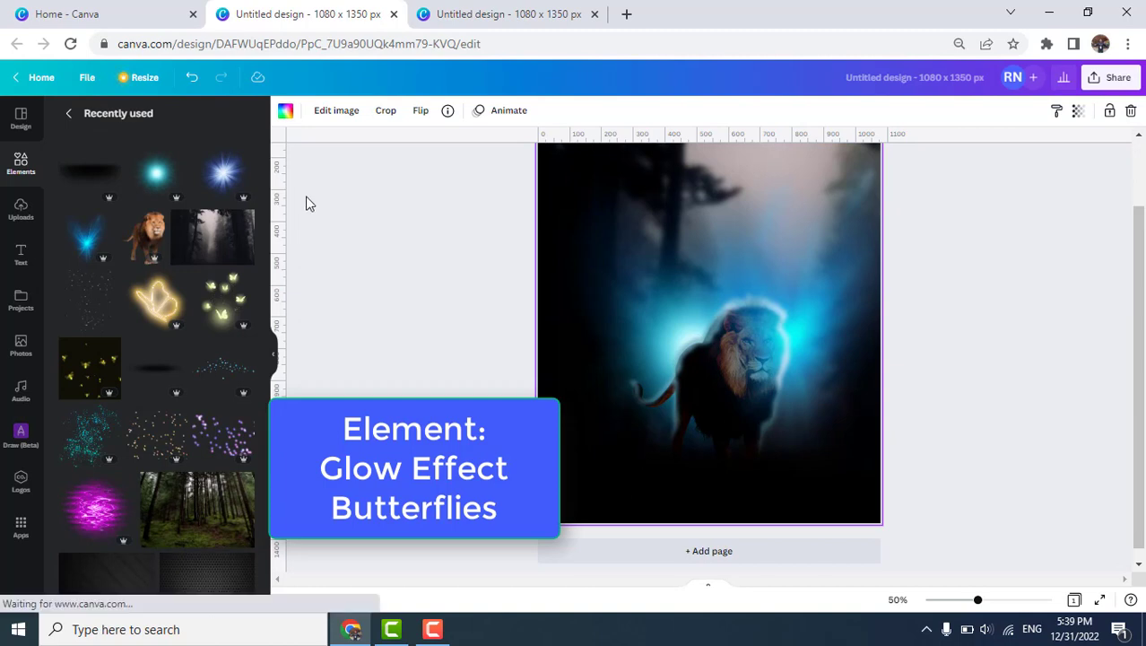
left_click(244, 280)
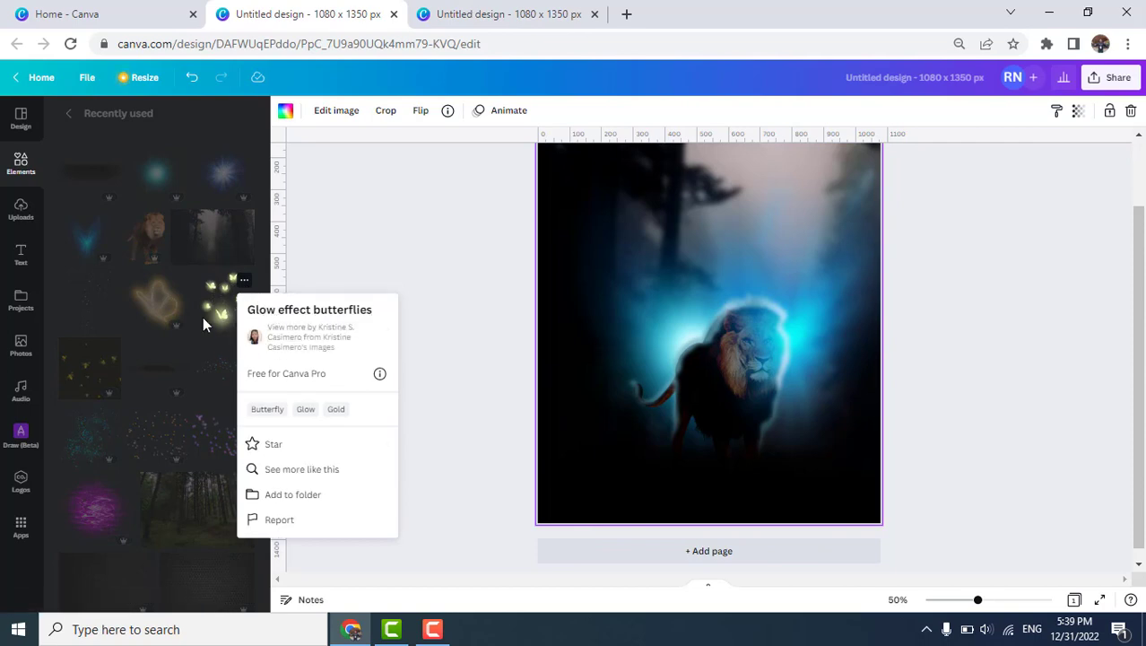
left_click(215, 306)
left_click(215, 306)
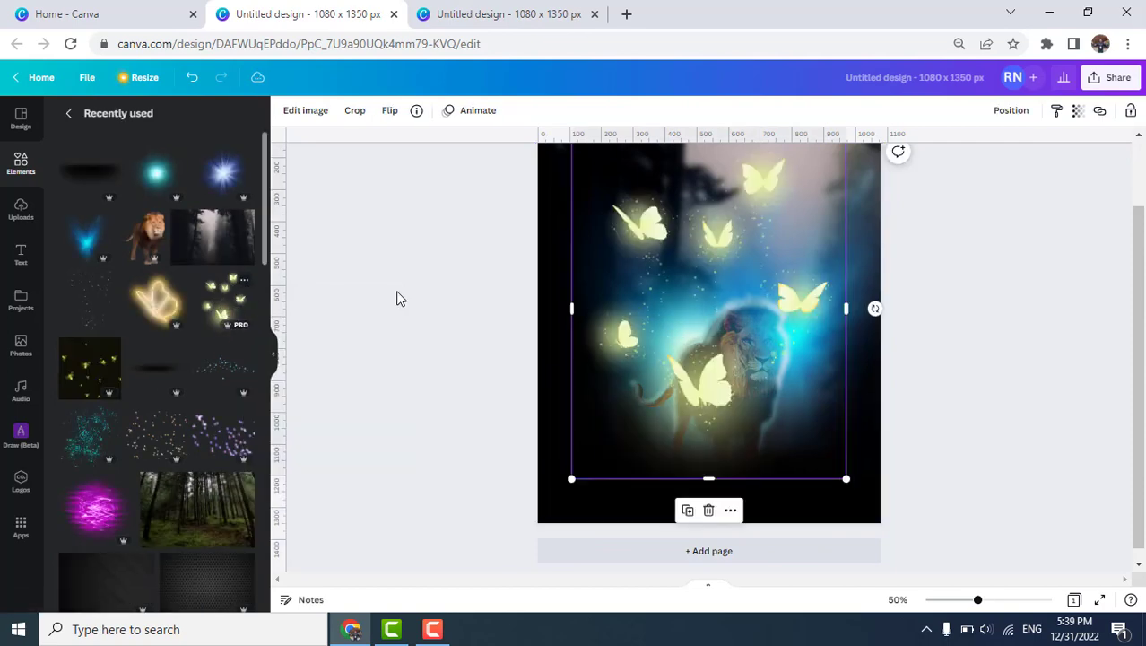
Set the butterflies' saturation to -100, brightness to 43 and tint to 51, and shrink the group to fit above the lion's back
left_click(296, 116)
left_click(93, 224)
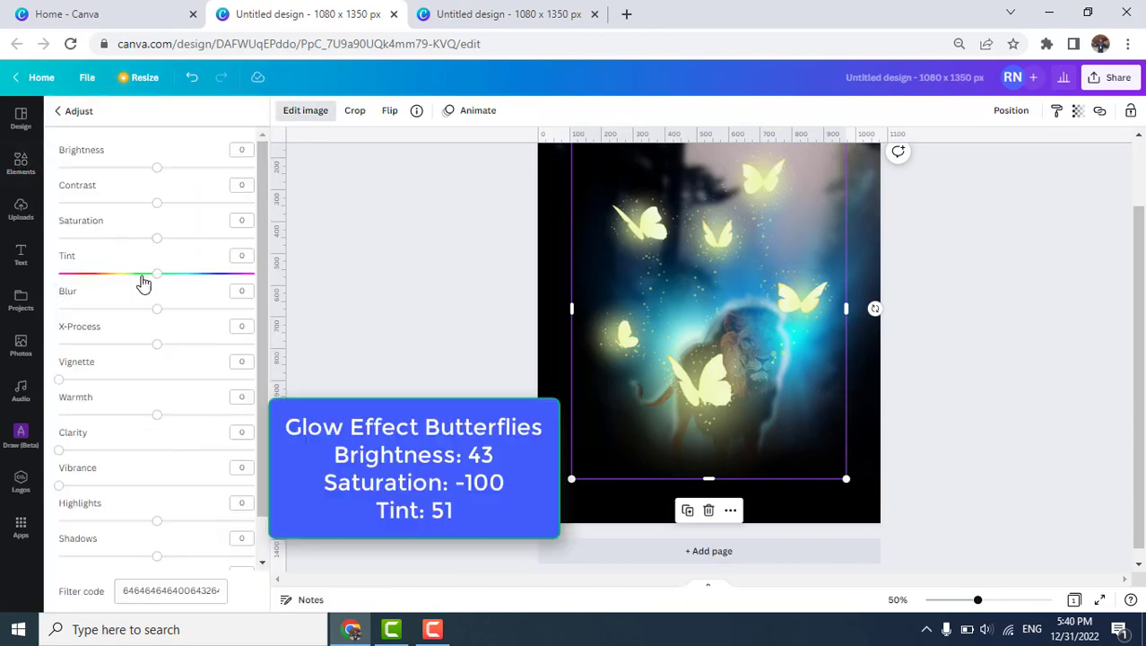
left_click_drag(153, 244, 40, 250)
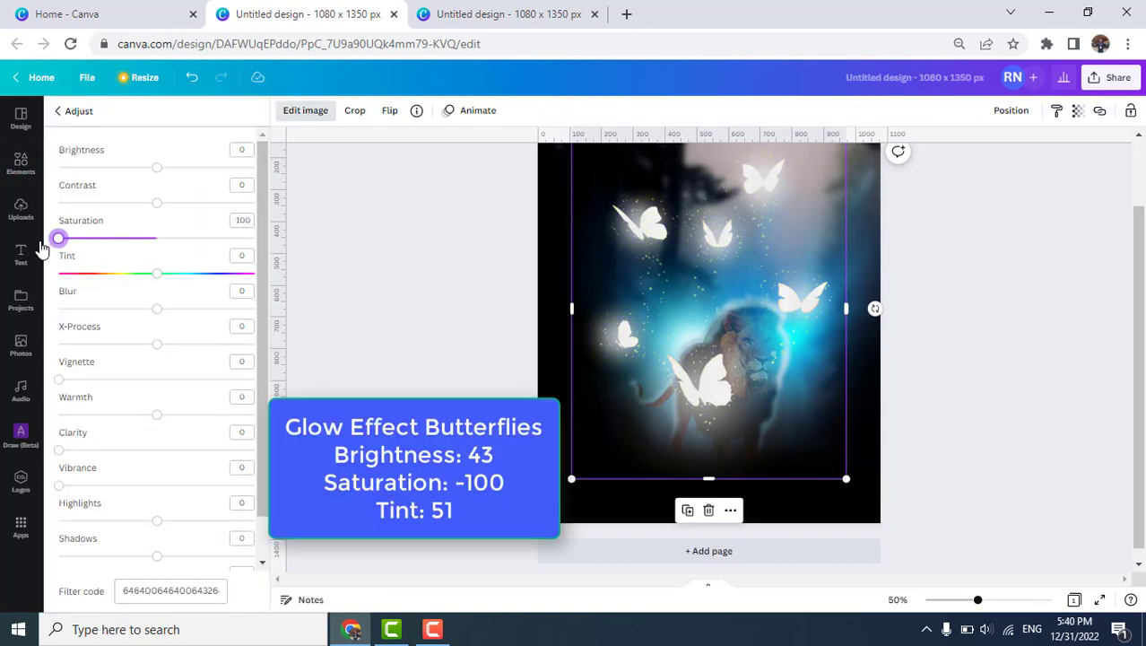
left_click_drag(158, 169, 199, 192)
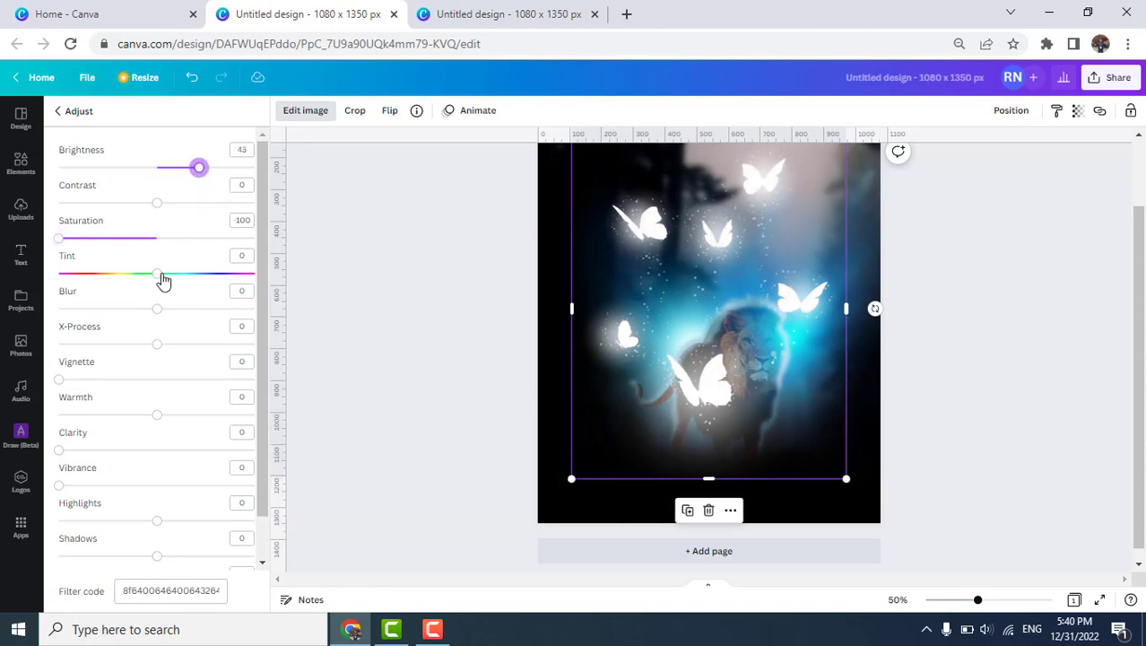
left_click_drag(163, 280, 207, 287)
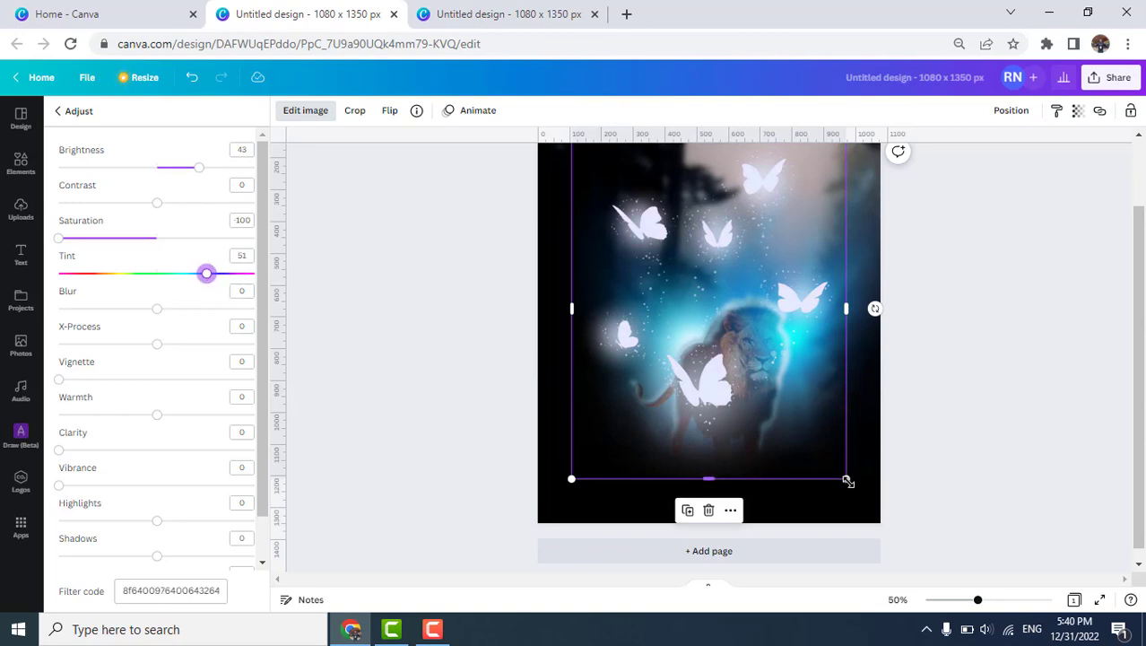
left_click_drag(792, 419, 662, 258)
left_click_drag(629, 199, 657, 289)
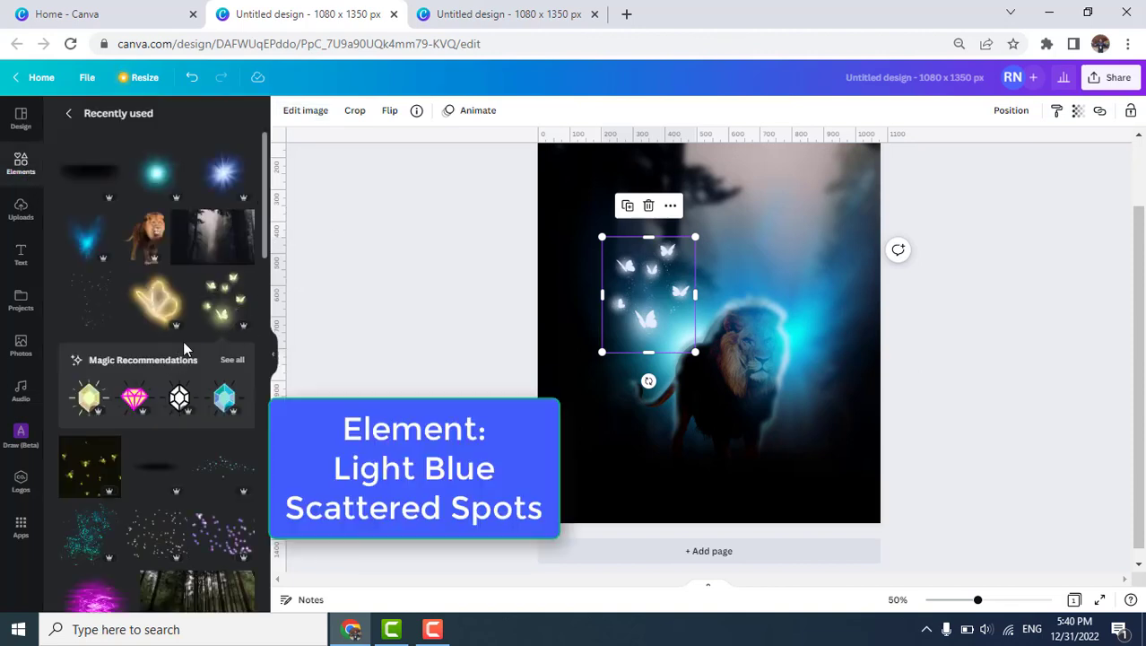
Add the "Light Blue Scattered Spots" graphic from the recently used elements and set its blur to 16
scroll(184, 345, "down", 1)
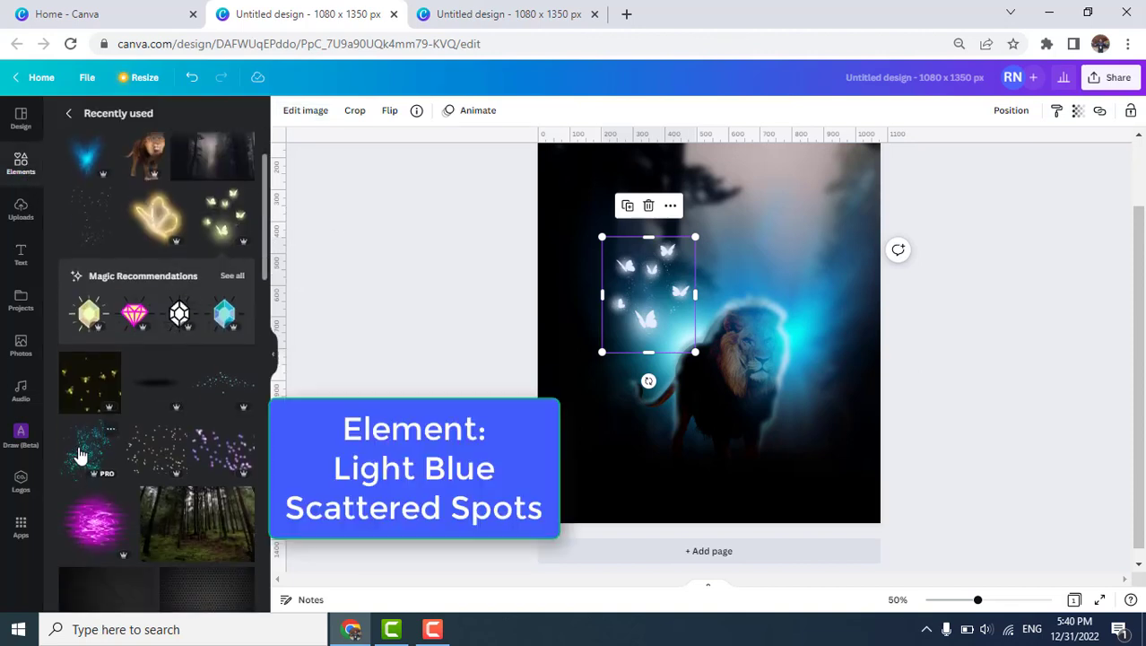
left_click(79, 456)
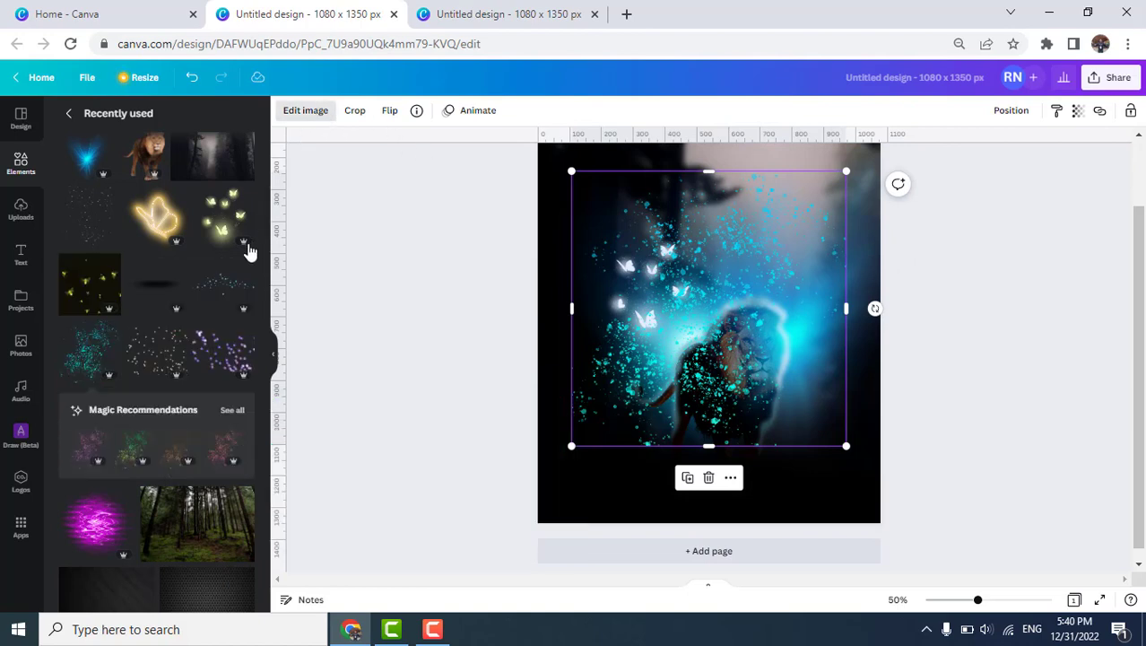
left_click(305, 109)
left_click(91, 224)
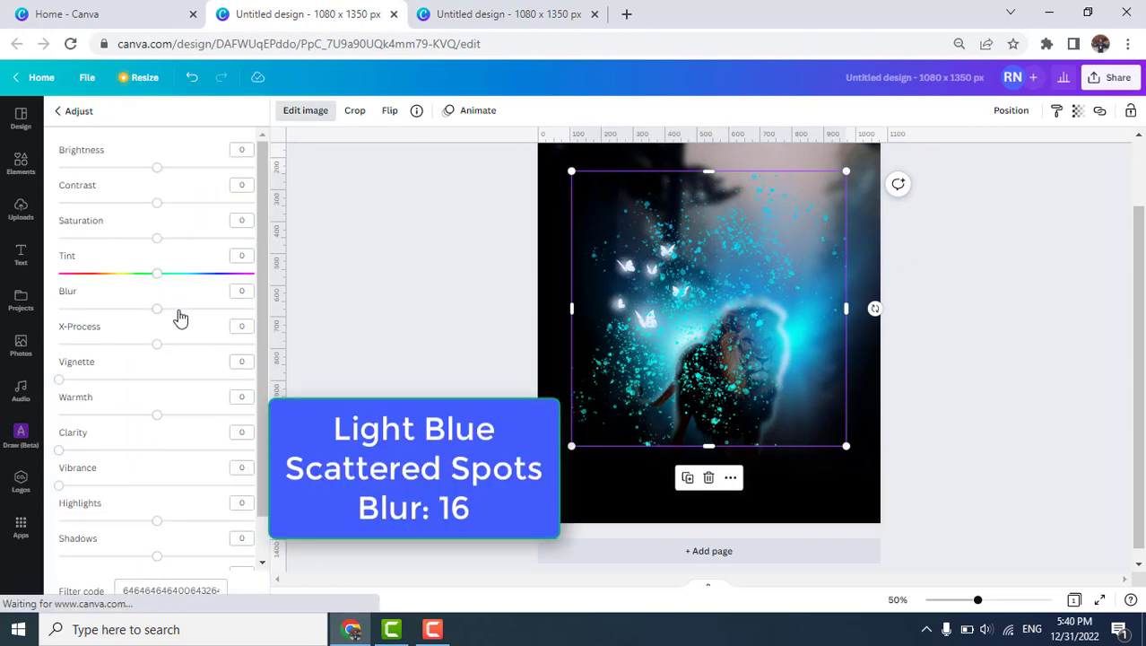
left_click(178, 310)
left_click_drag(179, 314, 172, 314)
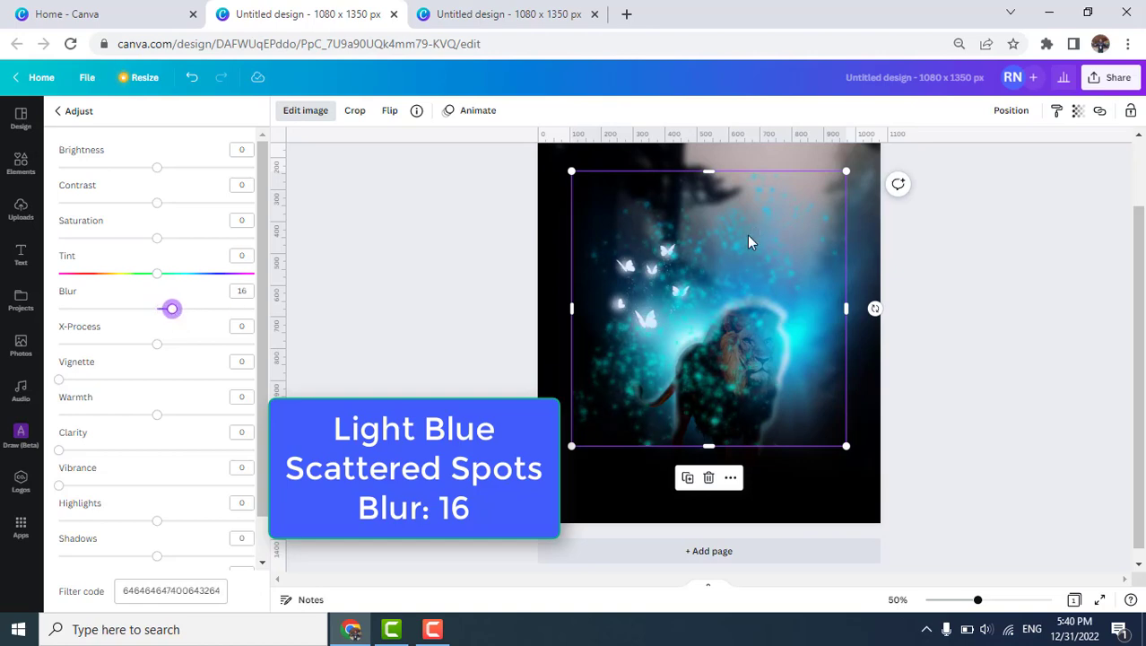
Send the scattered spots behind the lion and enlarge them past the page's sides and top edge
right_click(749, 241)
left_click(834, 387)
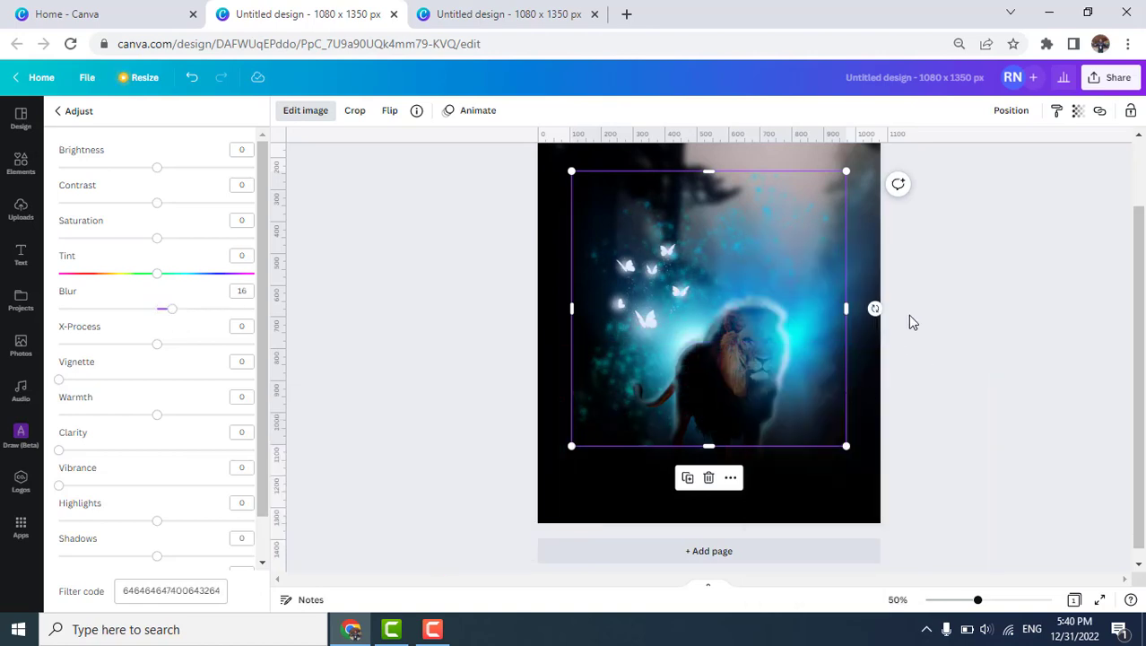
left_click_drag(571, 171, 528, 131)
scroll(752, 241, "up", 2)
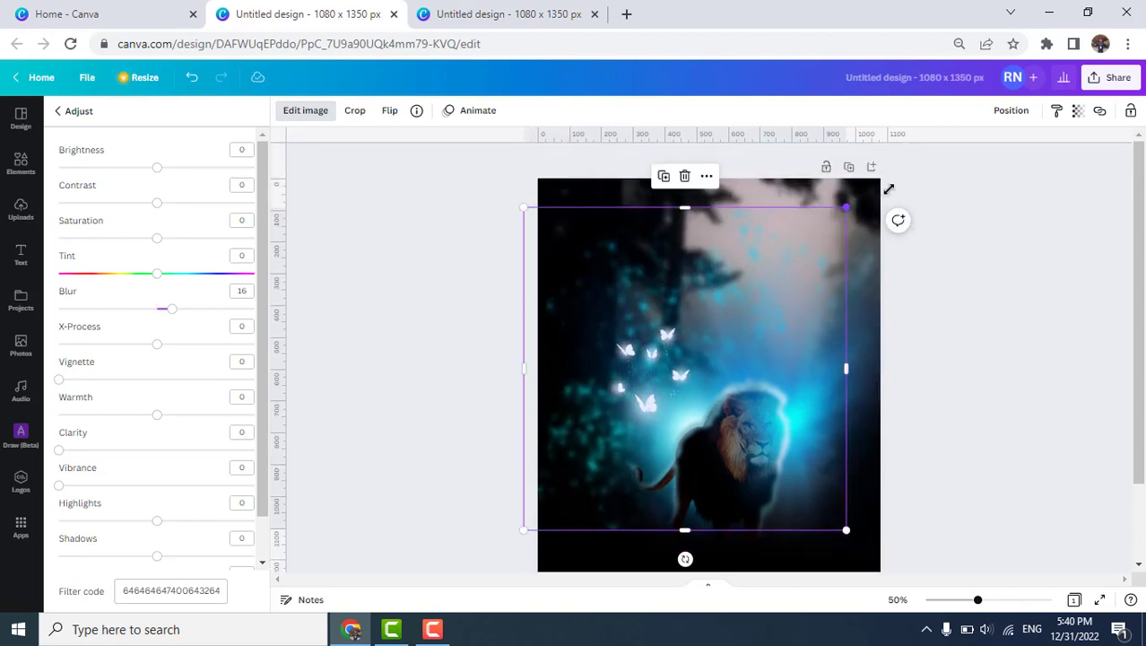
left_click_drag(888, 189, 926, 200)
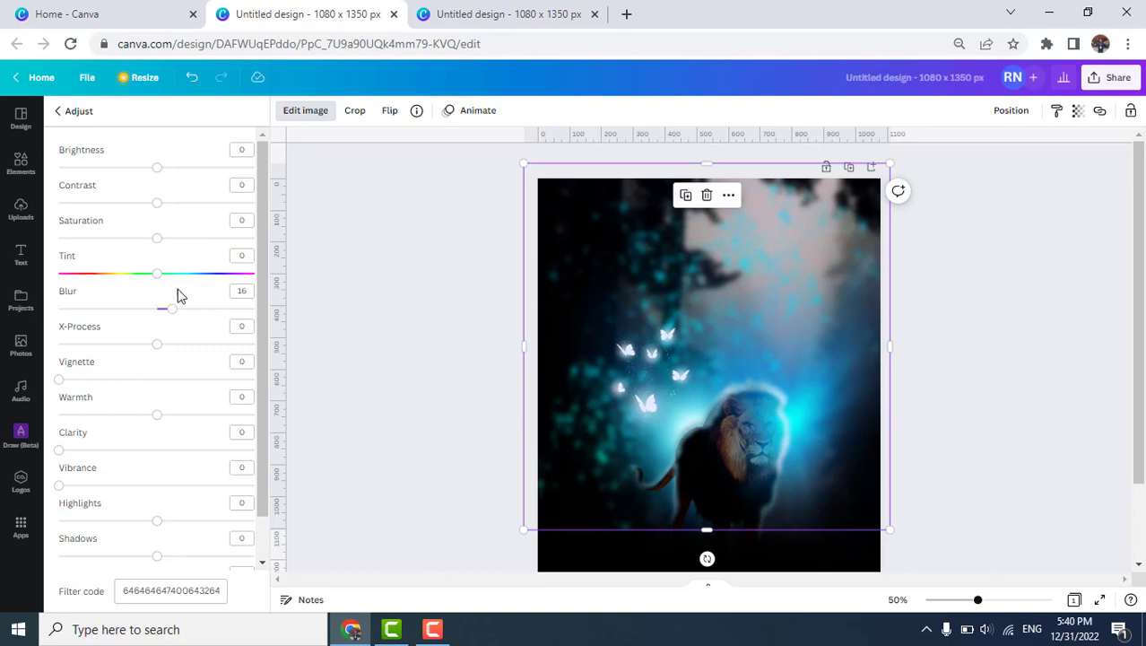
key("Escape")
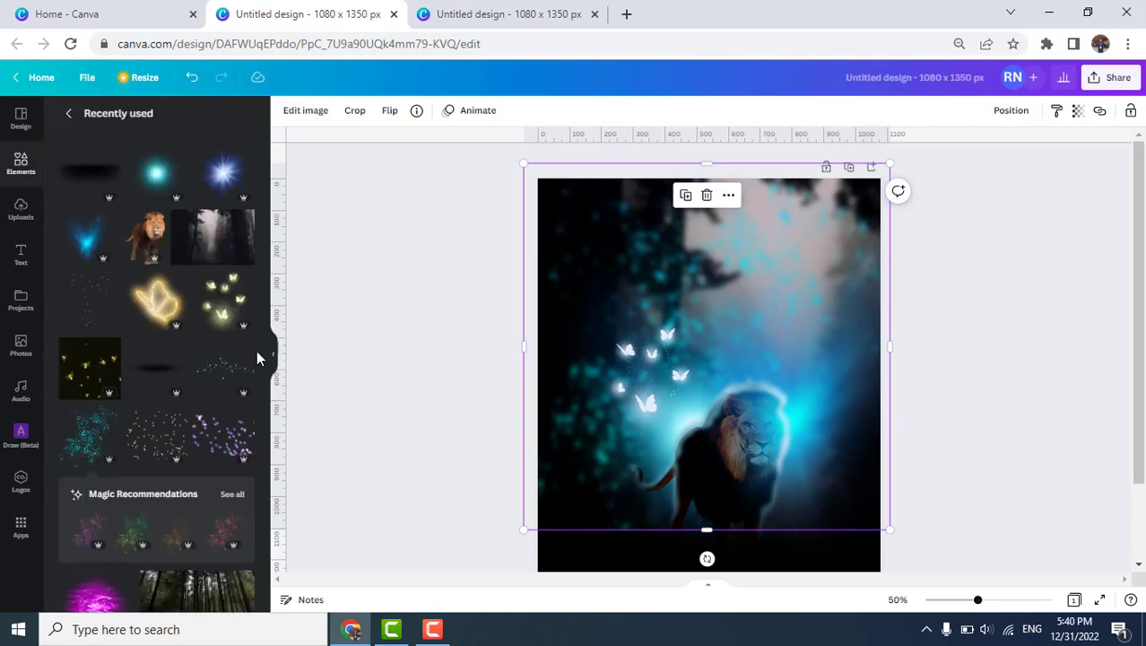
Add the "Shining Particles Illustration" graphic from the recently used elements and enlarge it to span the page's full width
left_click(81, 296)
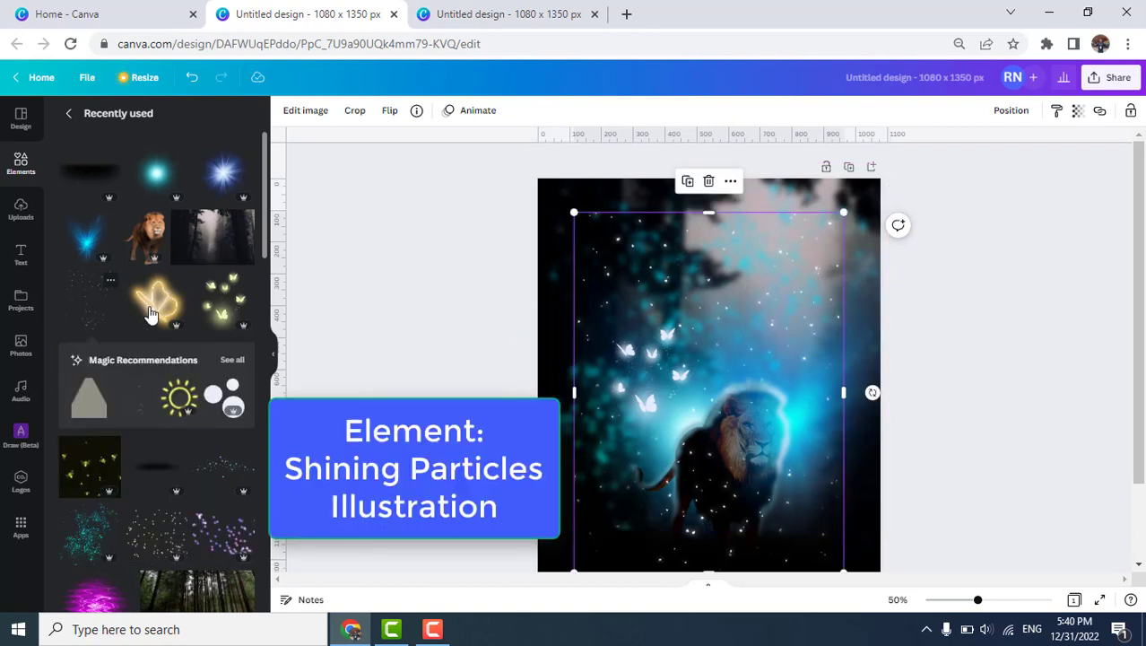
scroll(700, 312, "down", 2)
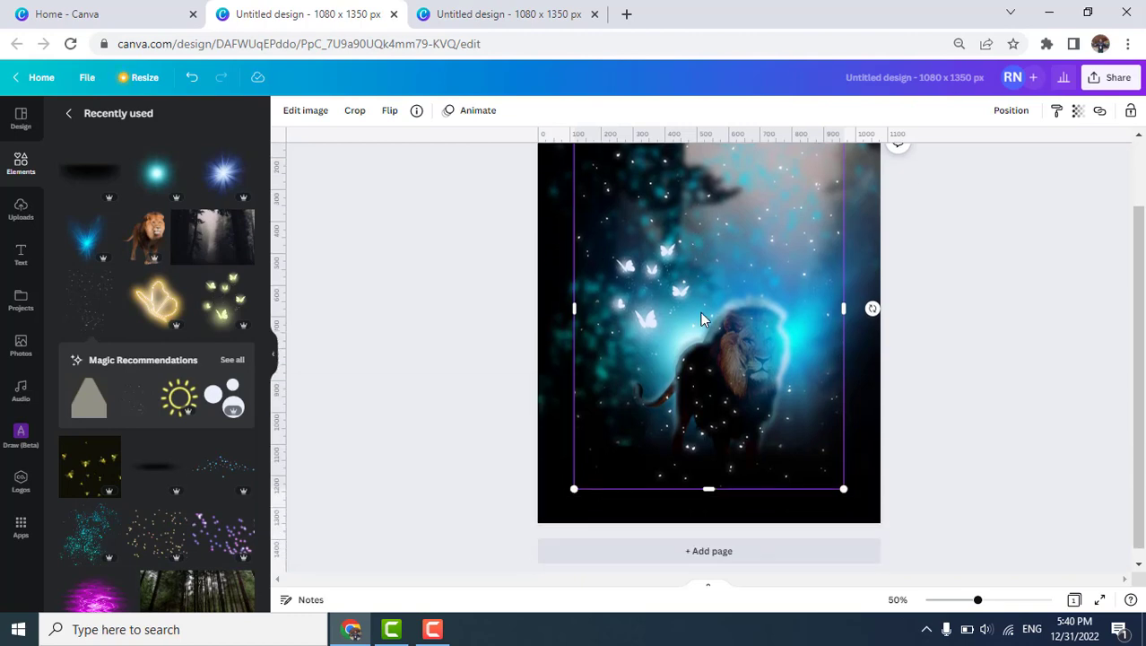
scroll(708, 307, "up", 2)
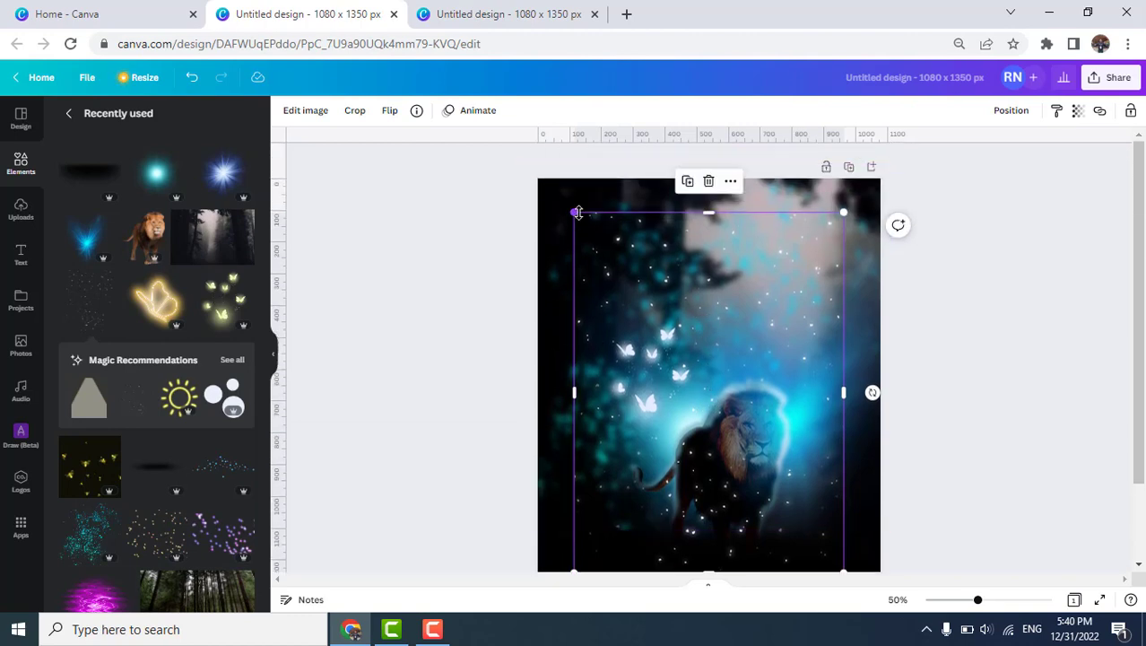
left_click_drag(574, 212, 488, 112)
left_click_drag(648, 249, 660, 258)
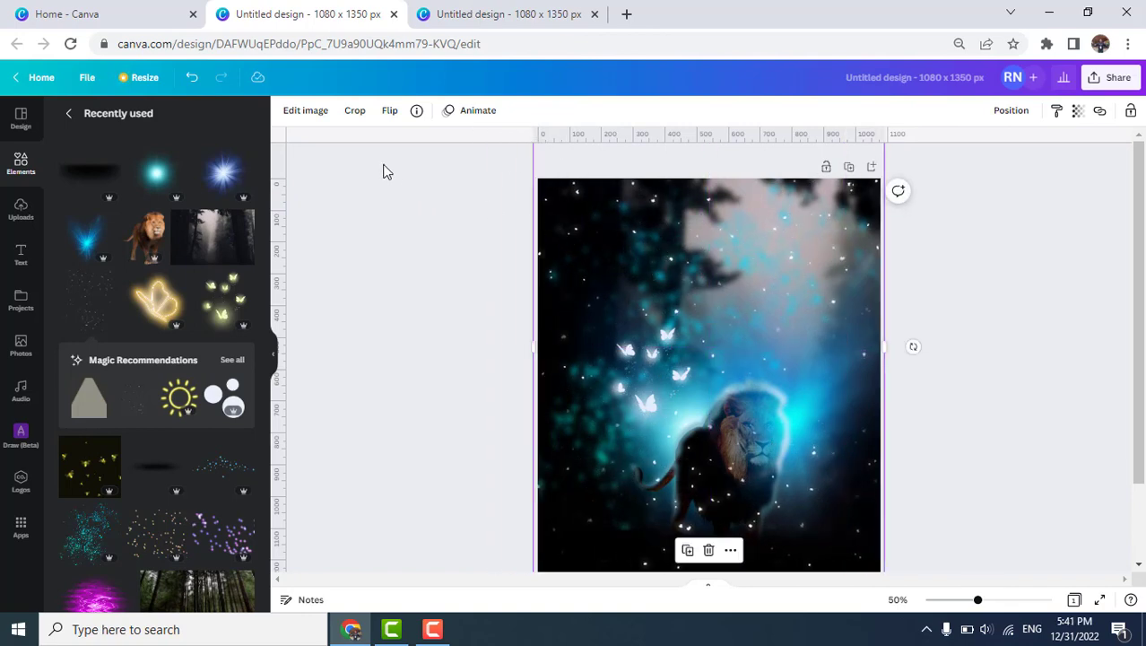
Set the blur of the shining particles to 2
left_click(293, 112)
left_click(105, 253)
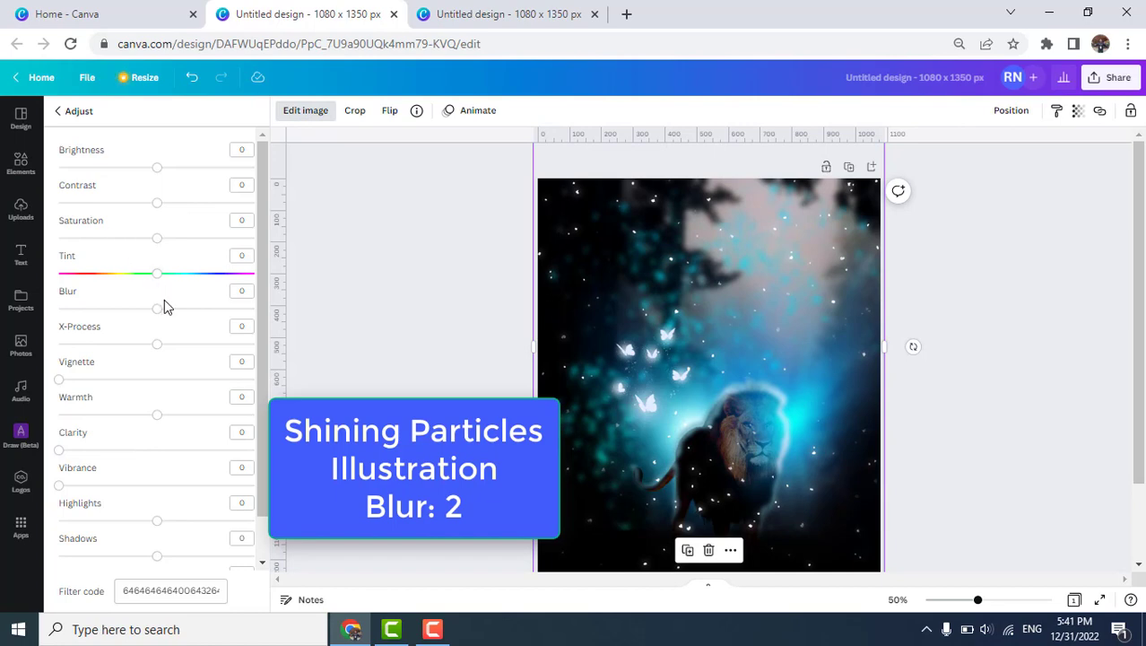
left_click_drag(158, 309, 159, 310)
scroll(856, 343, "down", 1)
scroll(888, 354, "down", 2)
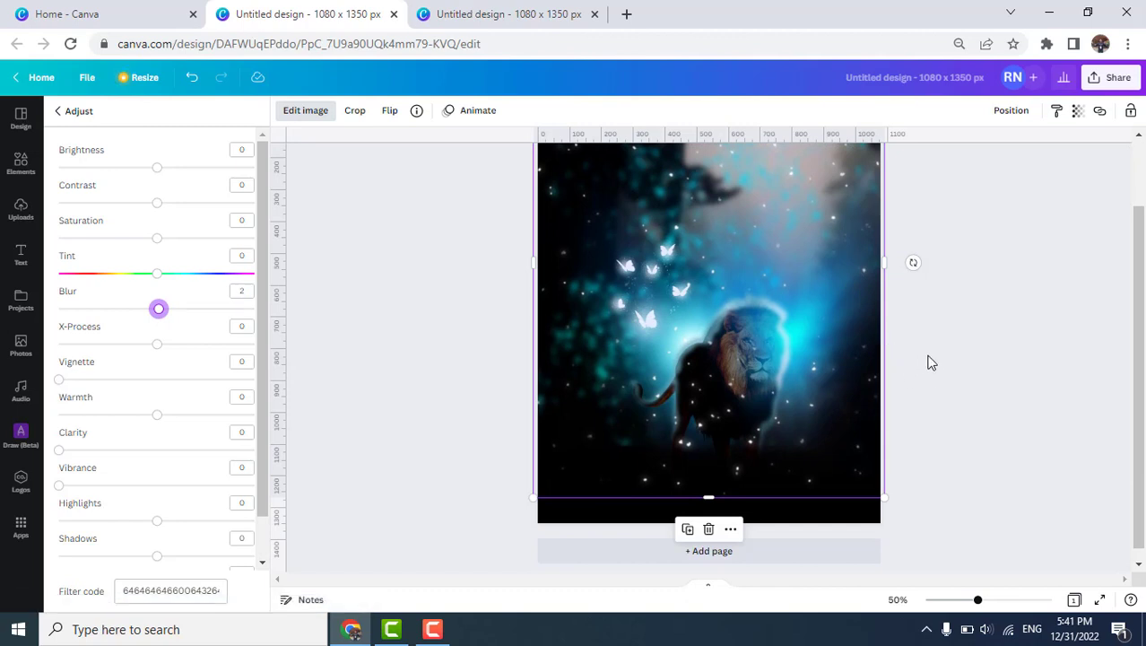
Crop the shining particles from their lower edge up to above the lion, uncovering the blue light beneath
left_click_drag(977, 600, 971, 602)
left_click(975, 472)
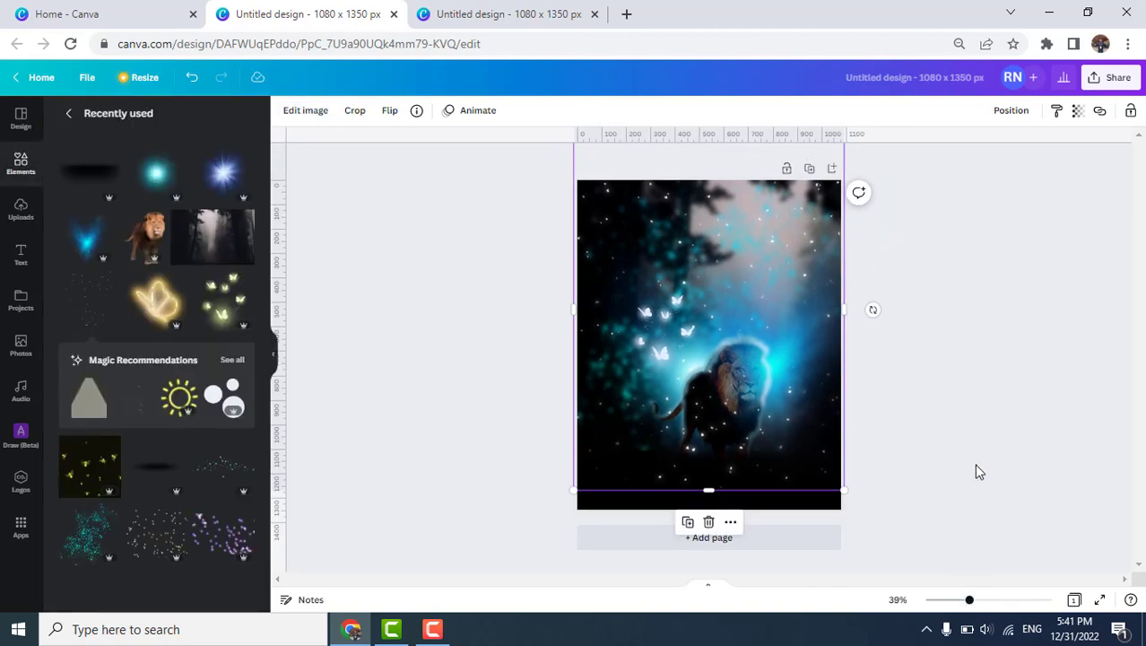
left_click_drag(969, 600, 982, 600)
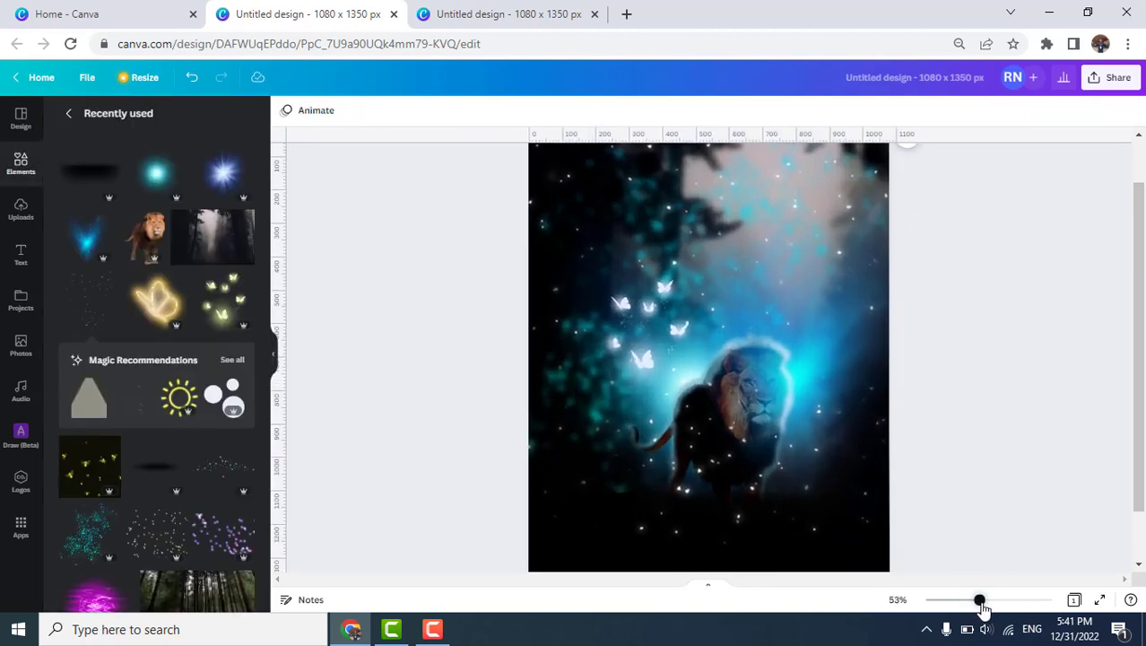
left_click(825, 389)
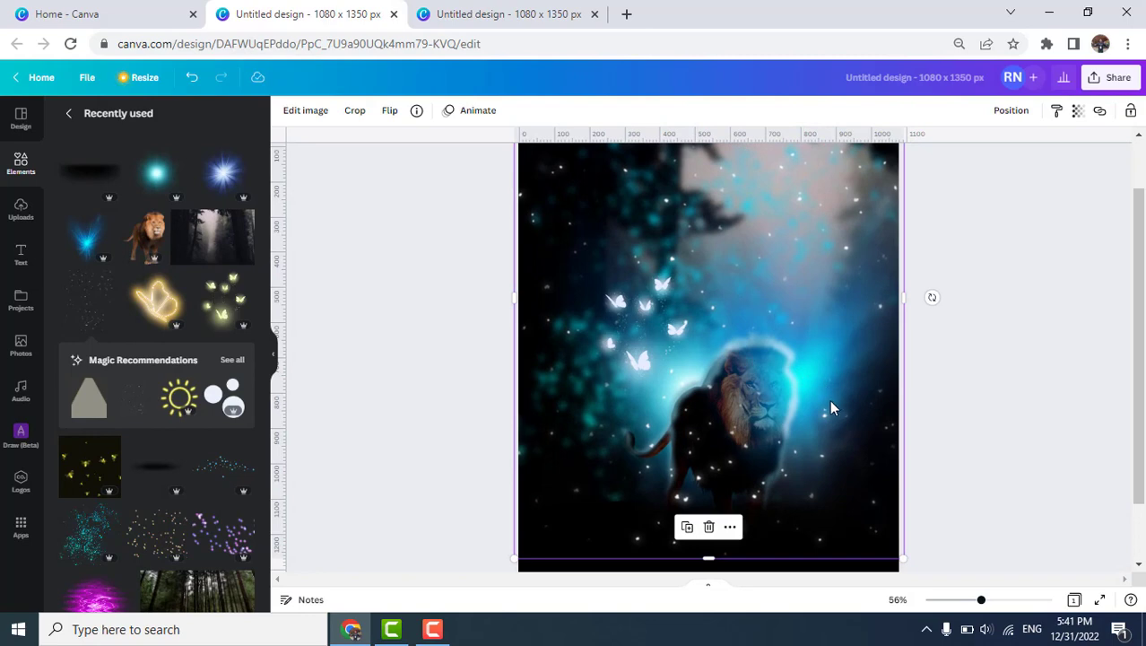
left_click_drag(709, 558, 765, 289)
Set the transparency of the blue light beside the lion's face to 76
left_click(810, 376)
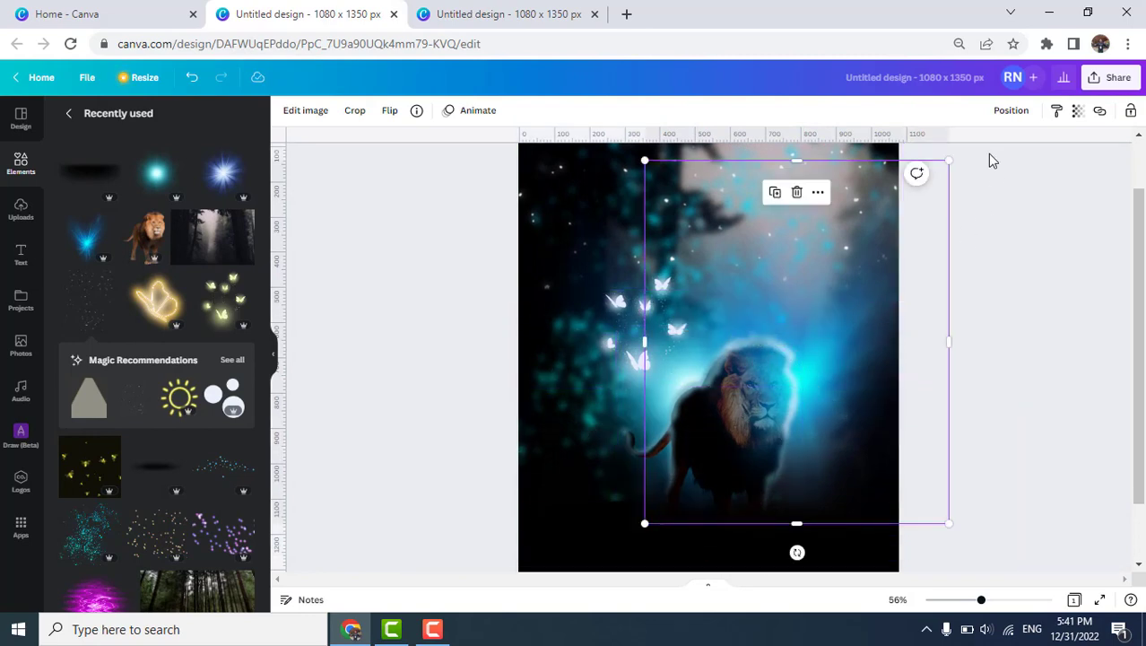
left_click(1081, 113)
left_click_drag(1058, 170, 1045, 168)
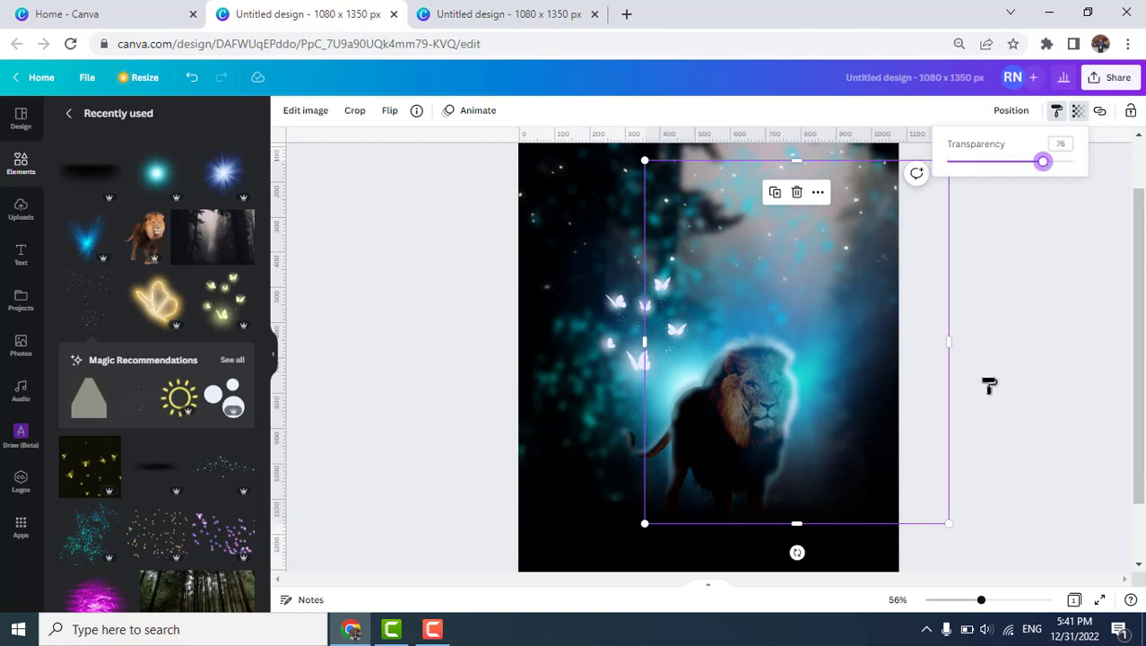
left_click(1080, 368)
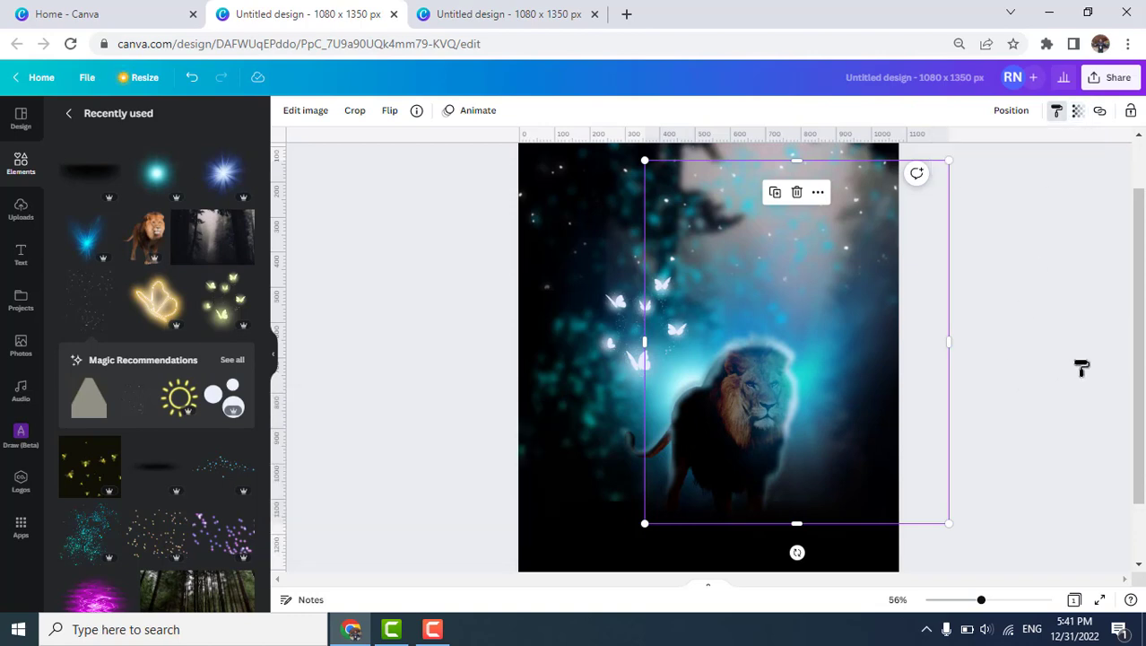
left_click(1081, 367)
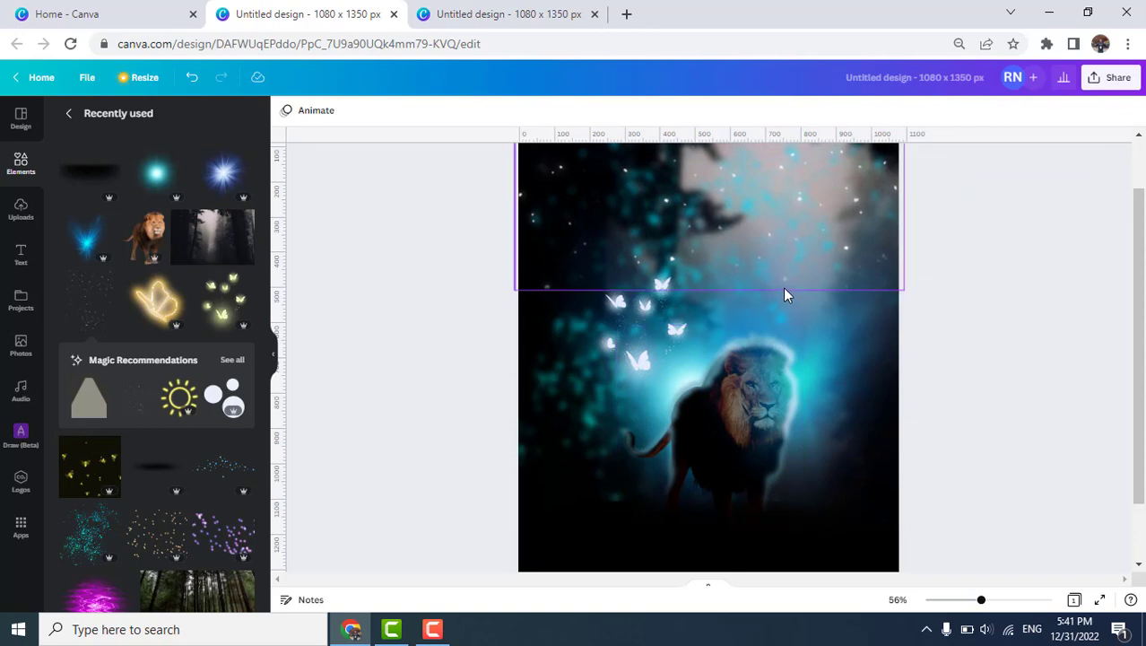
Extend the shining particles' lower edge back down past the lion's feet
left_click(783, 287)
left_click_drag(709, 289, 704, 546)
left_click(989, 466)
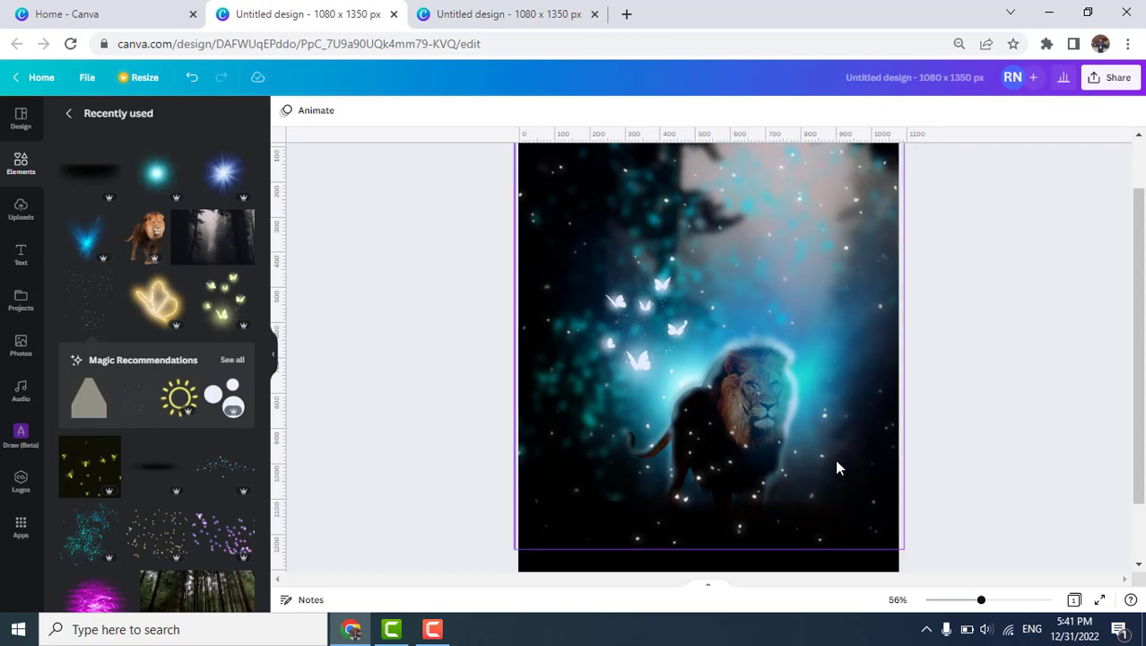
scroll(837, 466, "up", 1)
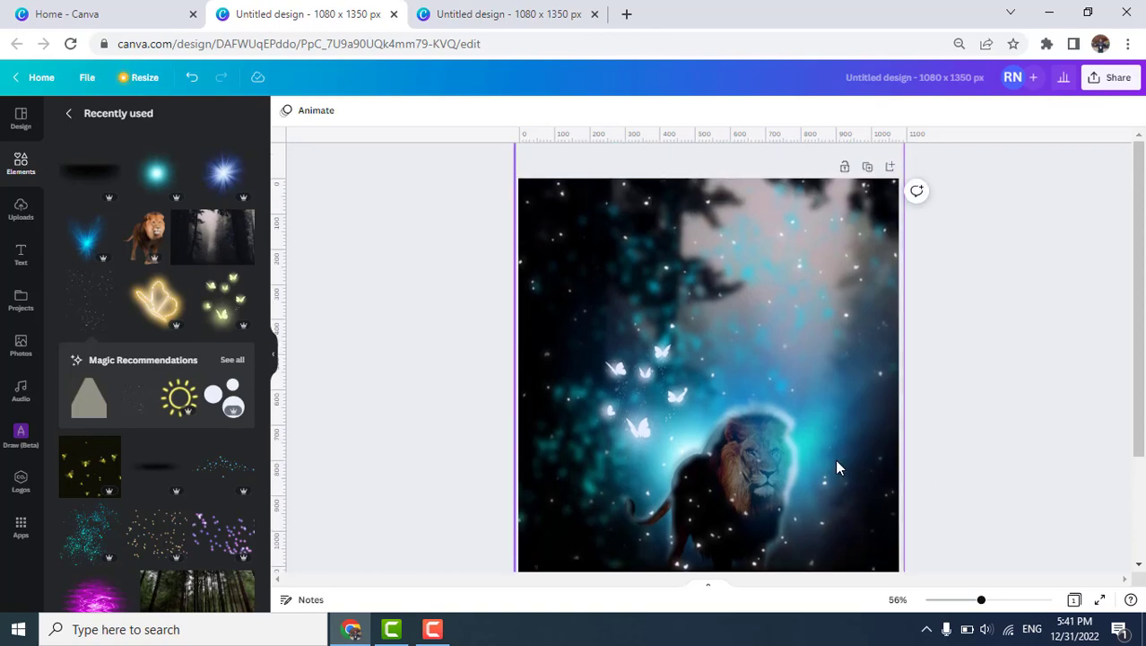